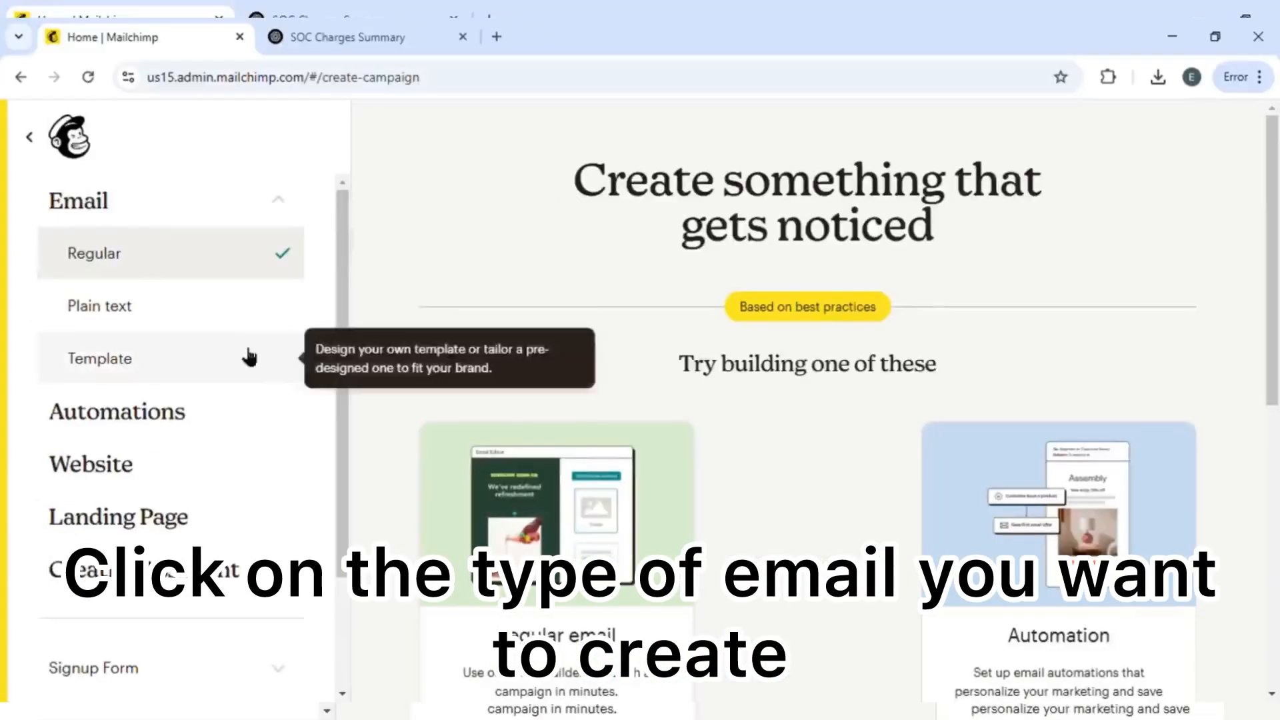
Look through the suggested campaign types and start designing a regular email
scroll(466, 337, "down", 3)
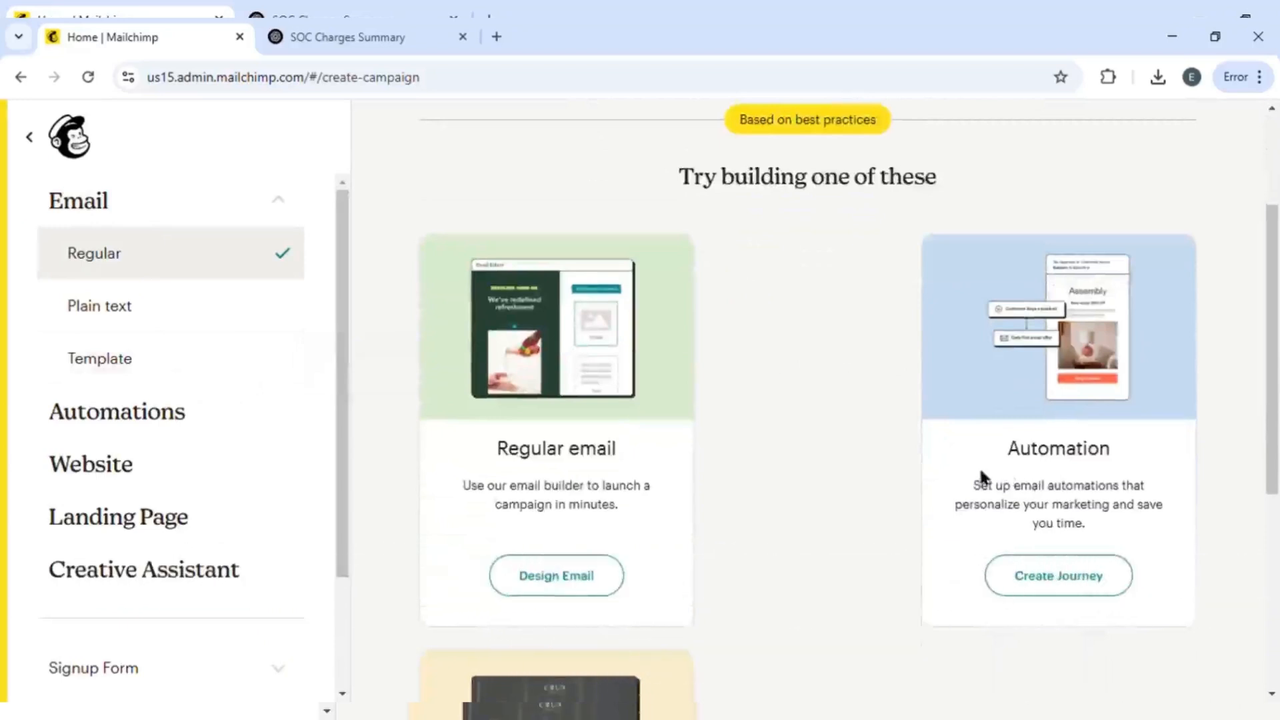
left_click_drag(973, 486, 1120, 539)
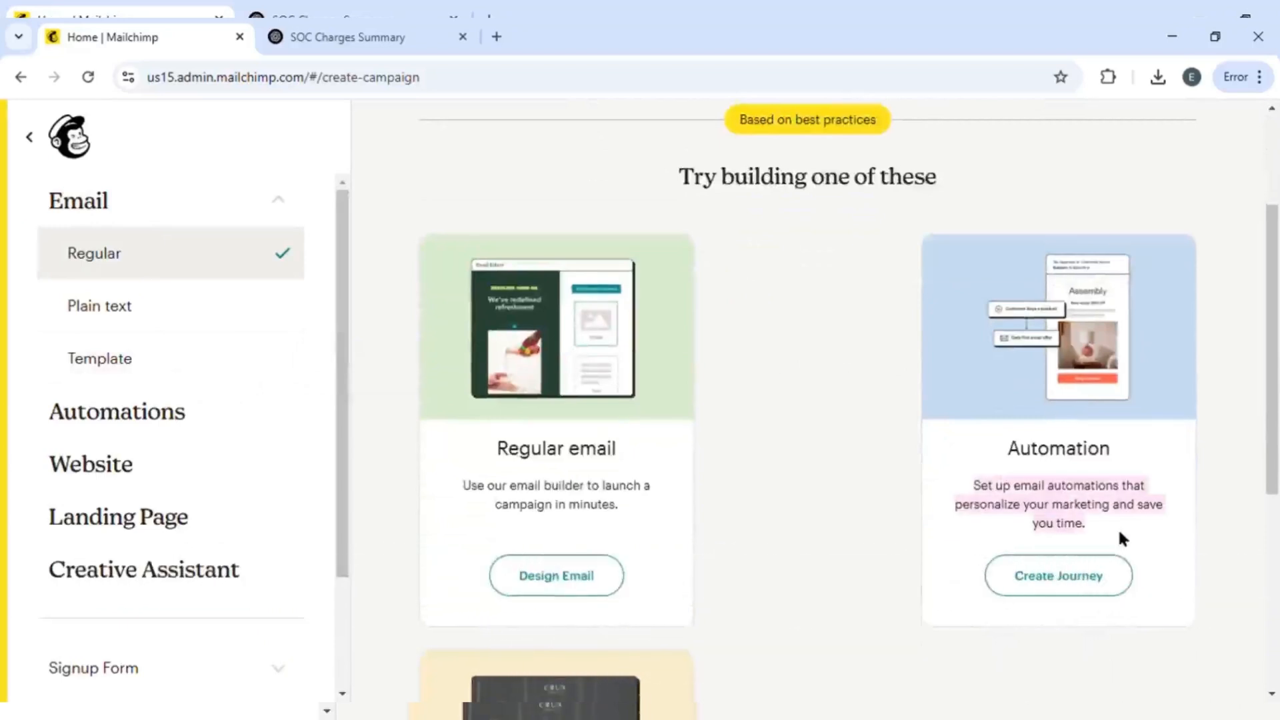
left_click(880, 605)
scroll(880, 606, "down", 5)
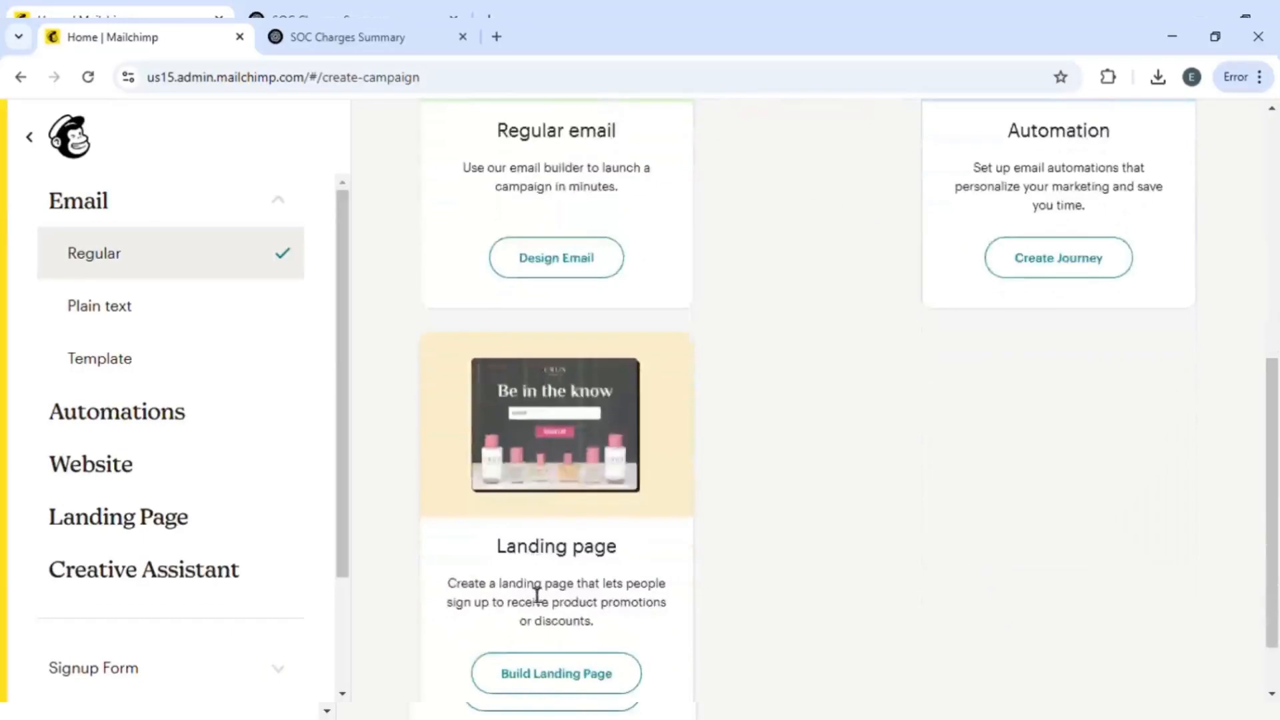
scroll(633, 583, "up", 6)
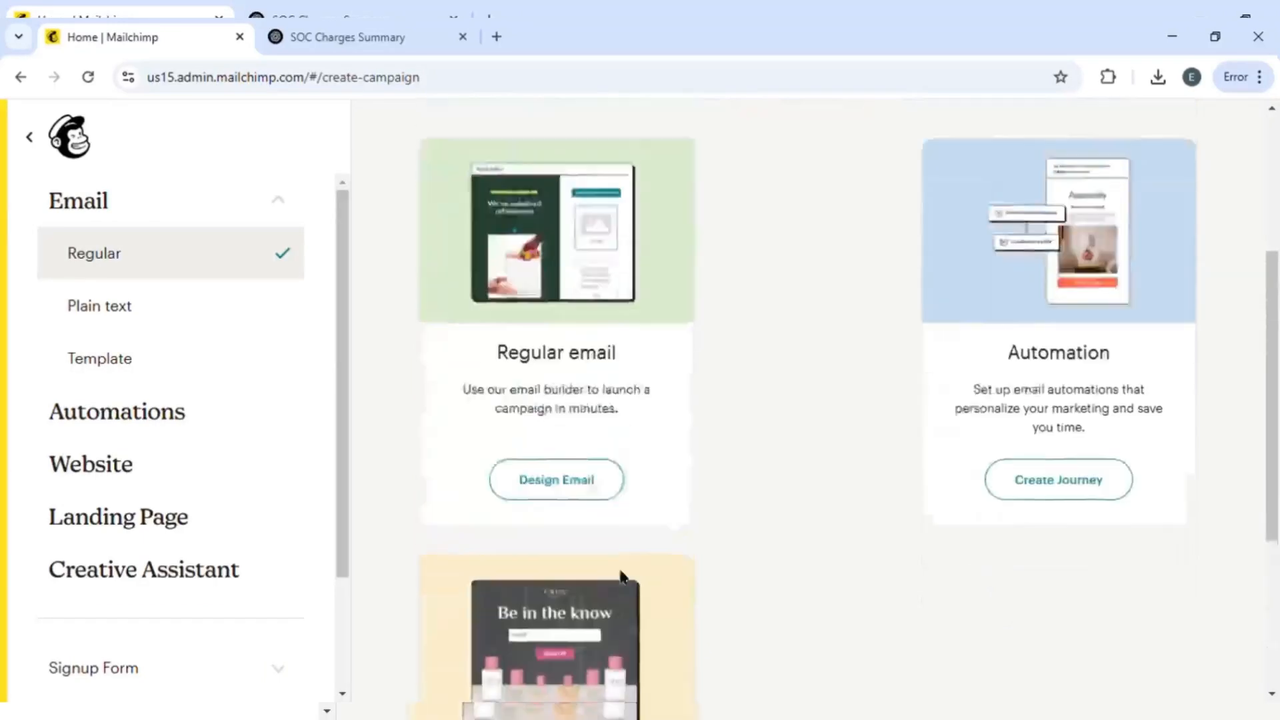
left_click(579, 687)
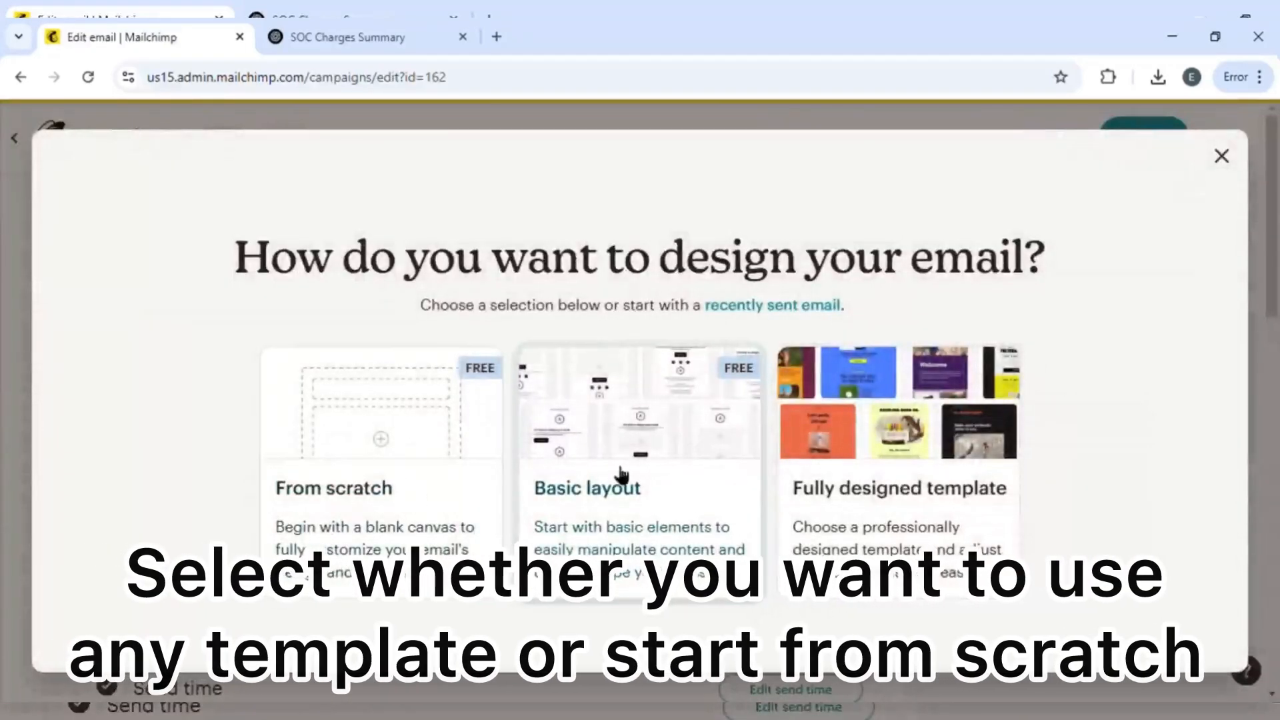
Look through the fully designed email templates and start the email from scratch instead
left_click(891, 496)
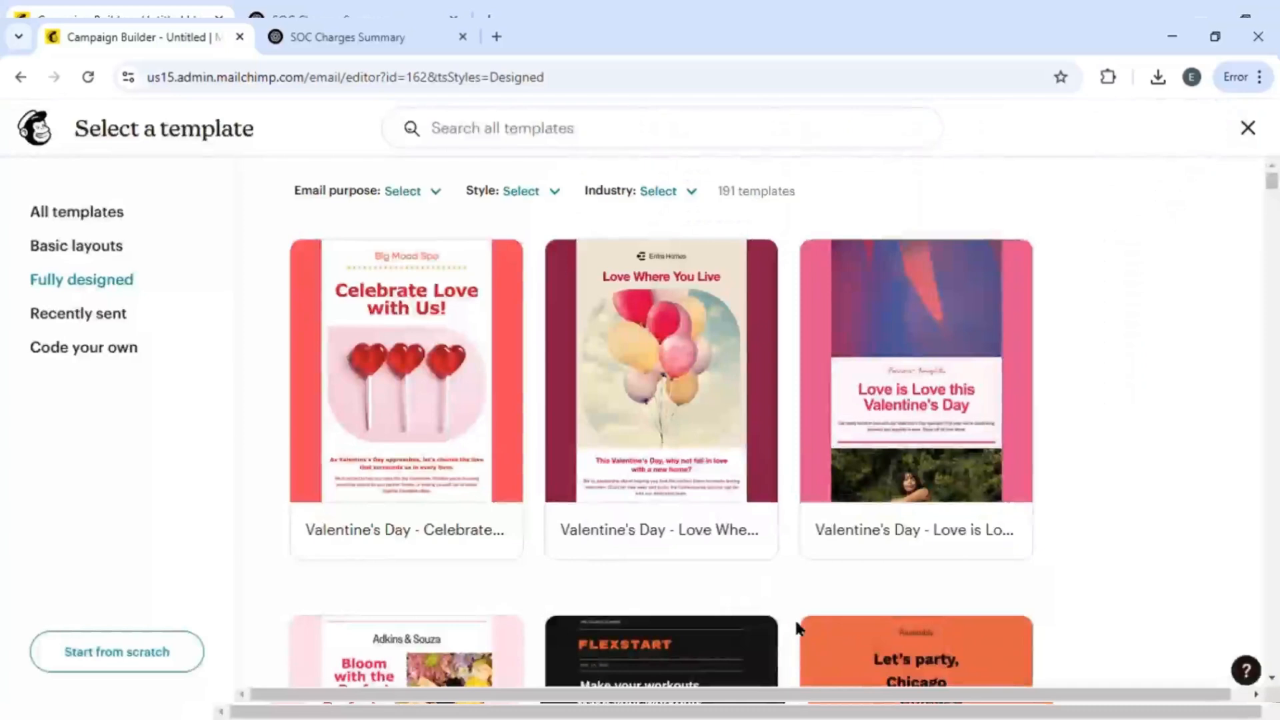
scroll(693, 510, "down", 3)
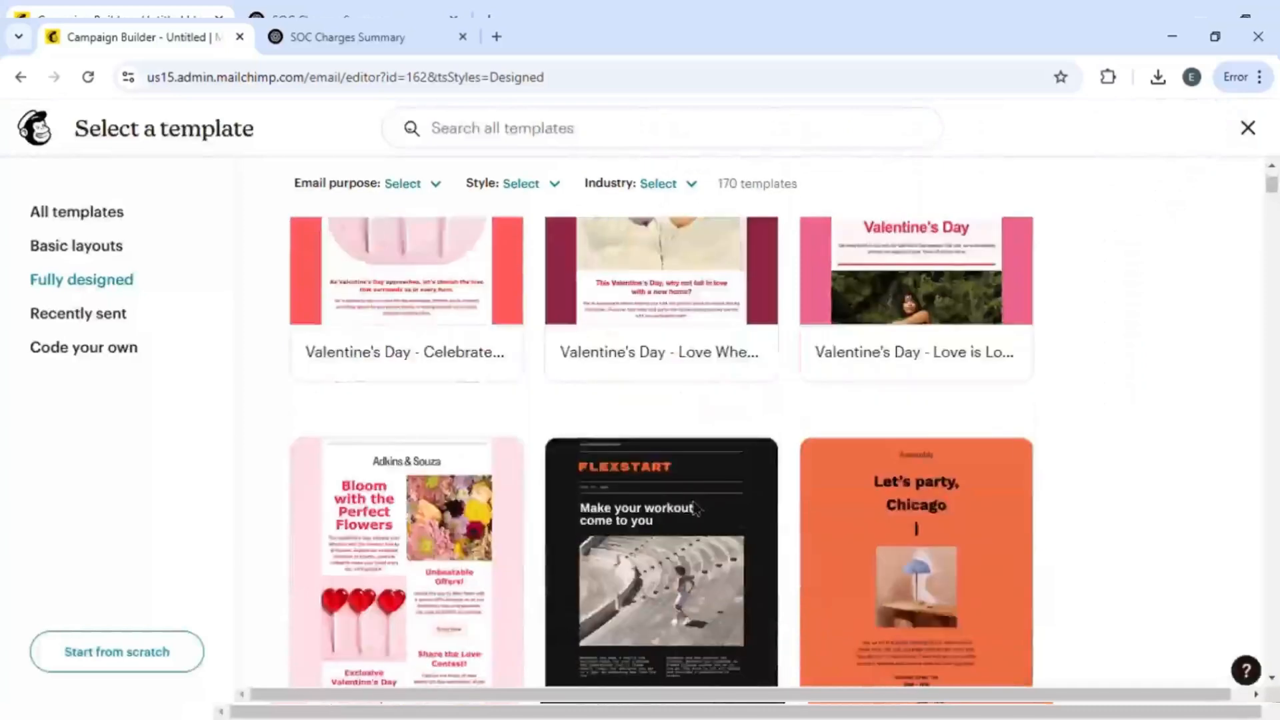
scroll(1089, 452, "down", 9)
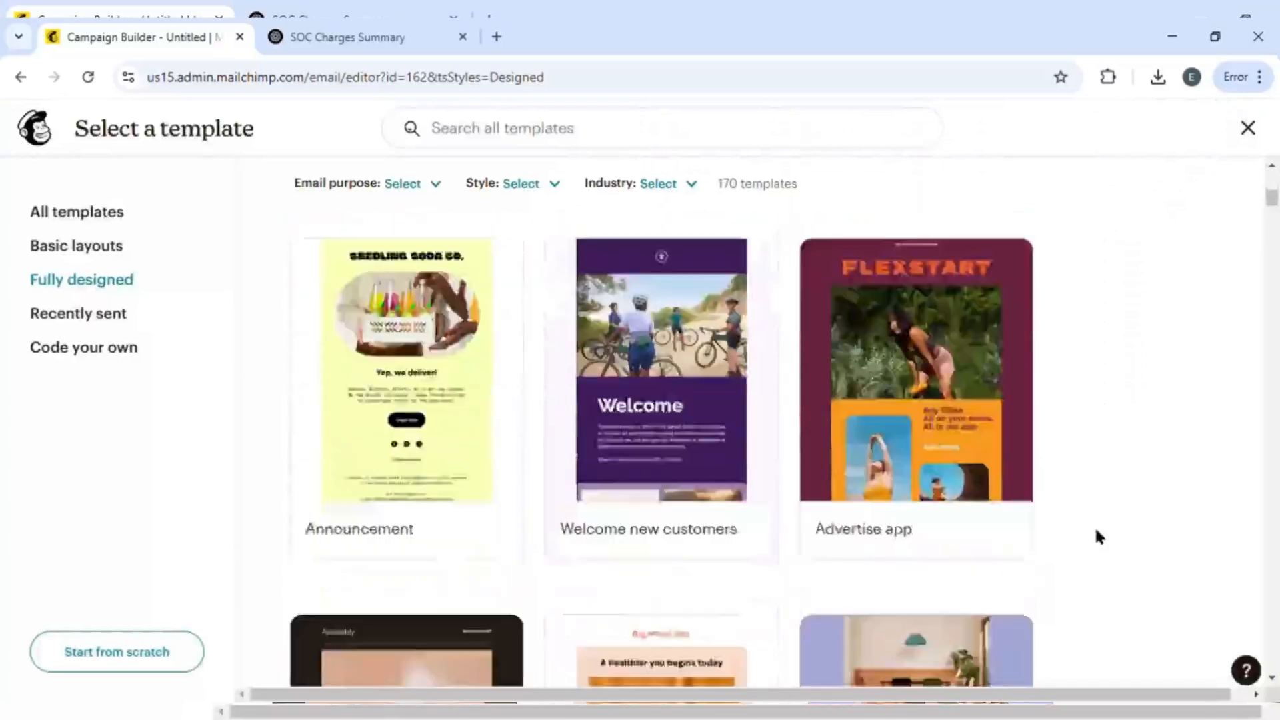
scroll(1097, 531, "down", 8)
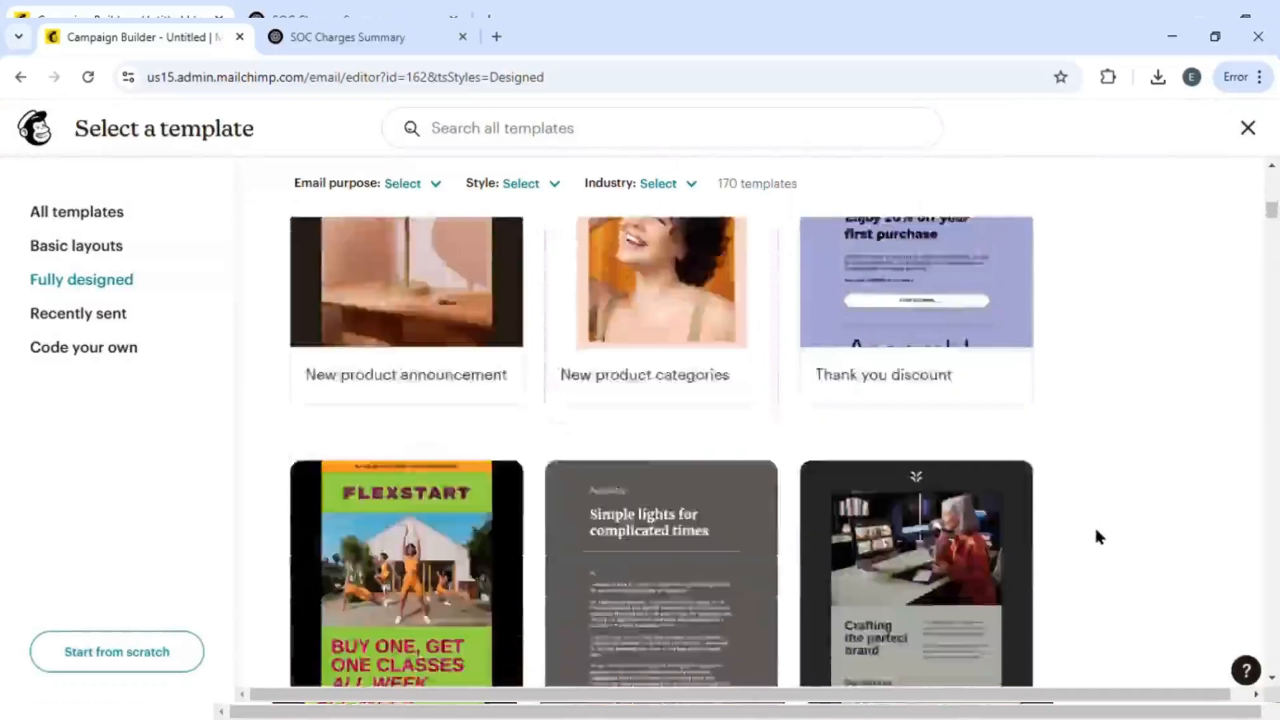
scroll(1097, 533, "down", 12)
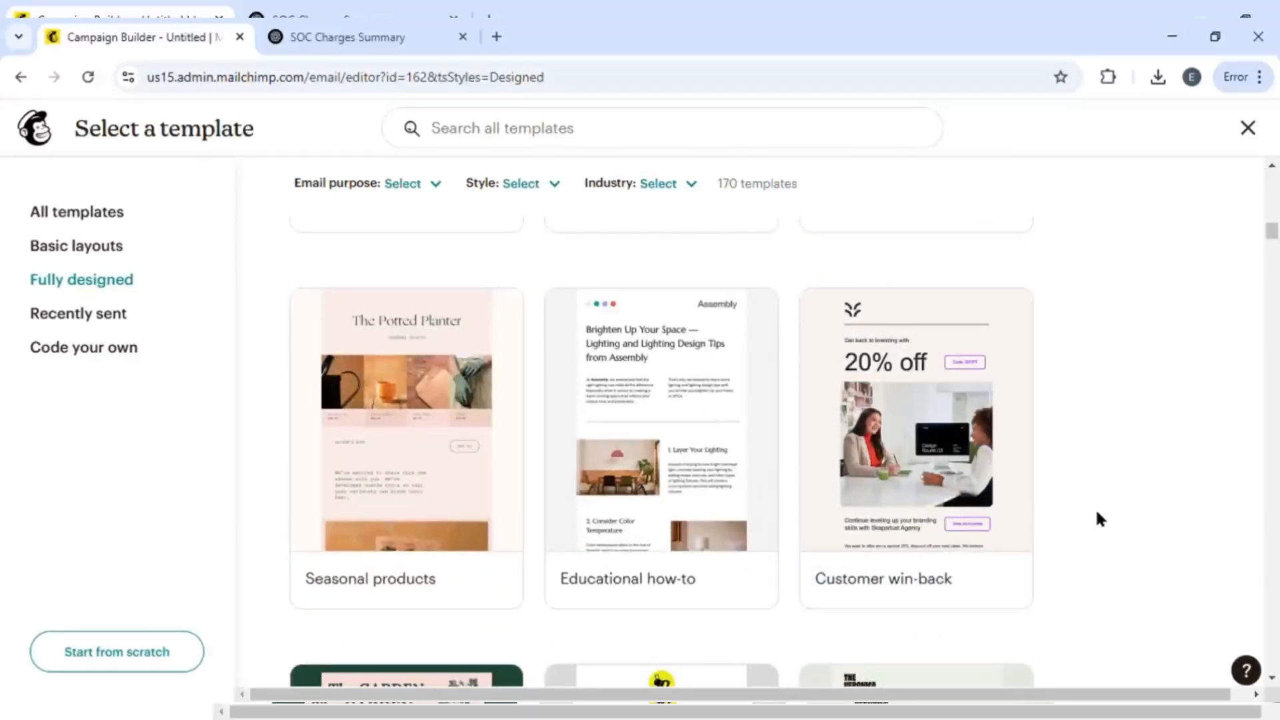
scroll(1098, 513, "down", 10)
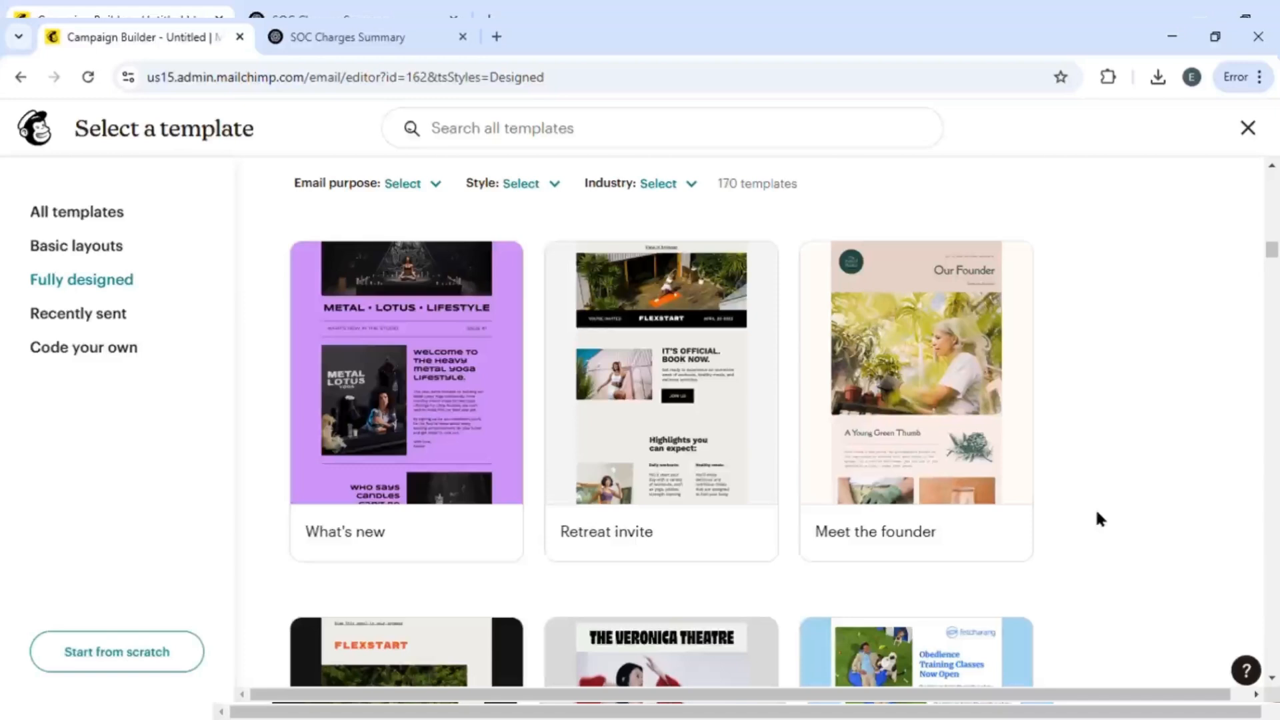
scroll(1099, 518, "down", 8)
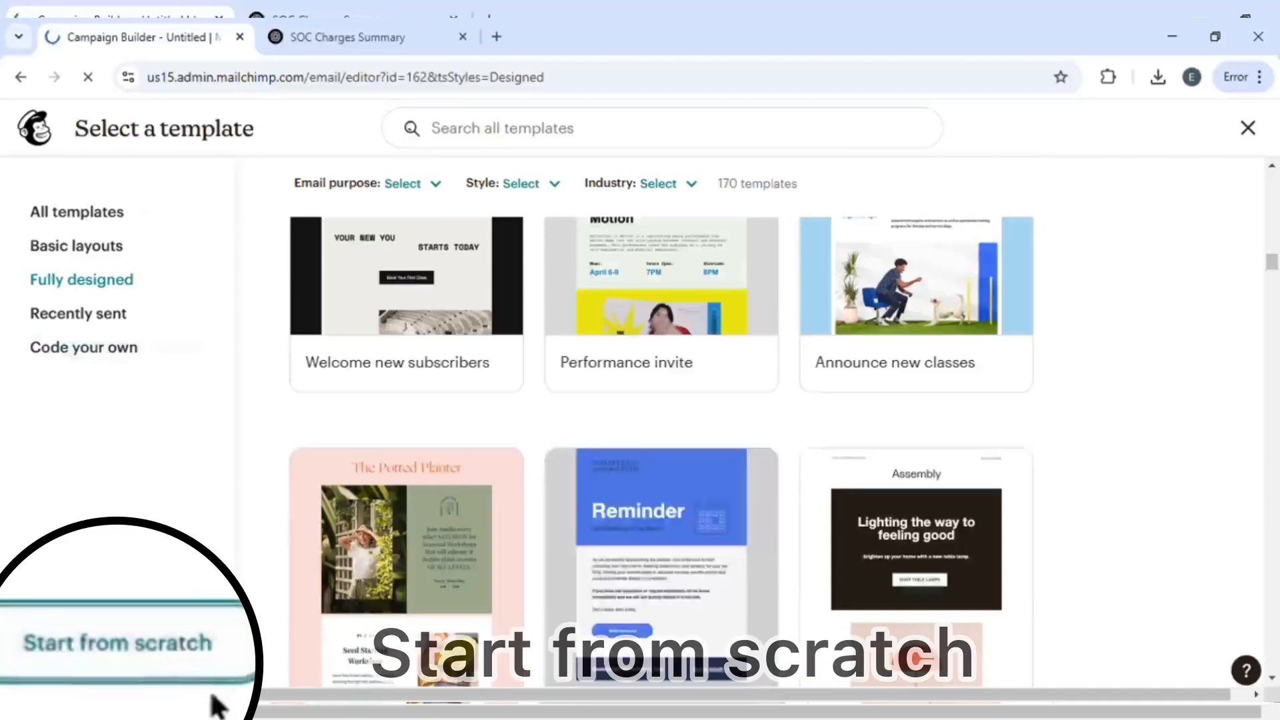
left_click(152, 653)
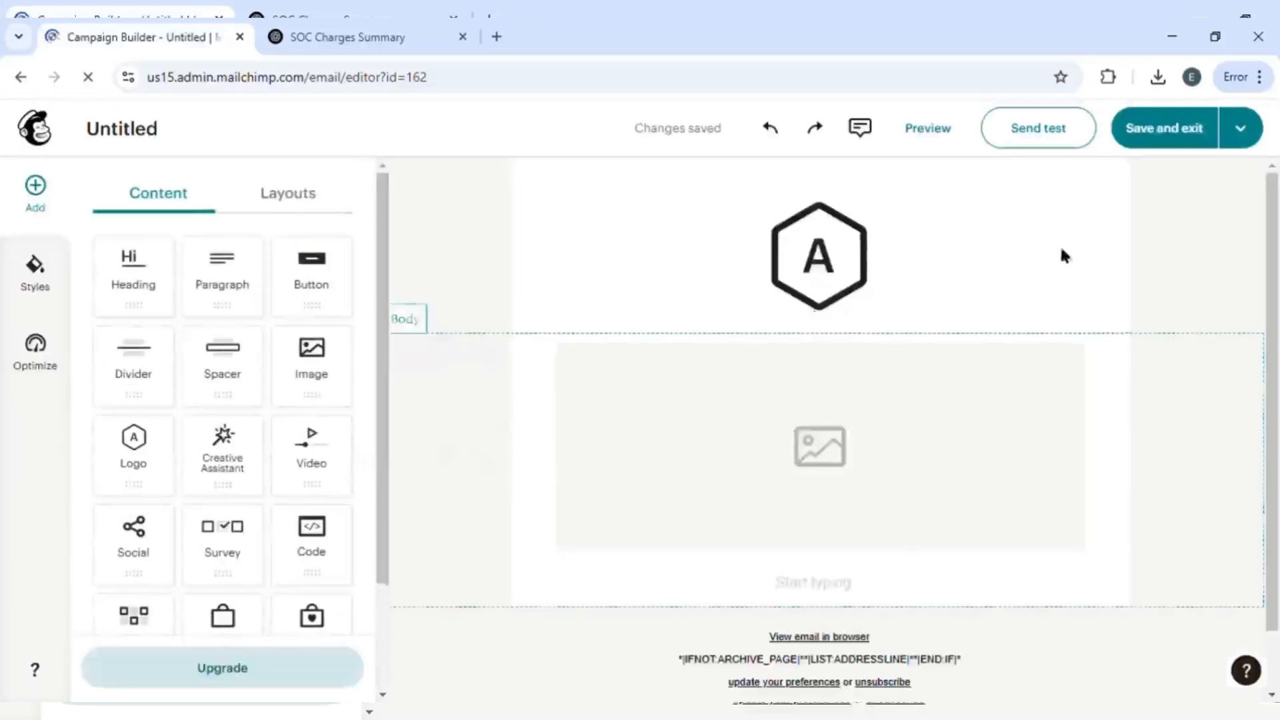
Review the logo block's size, alignment and link settings, and return to the content blocks
left_click(911, 241)
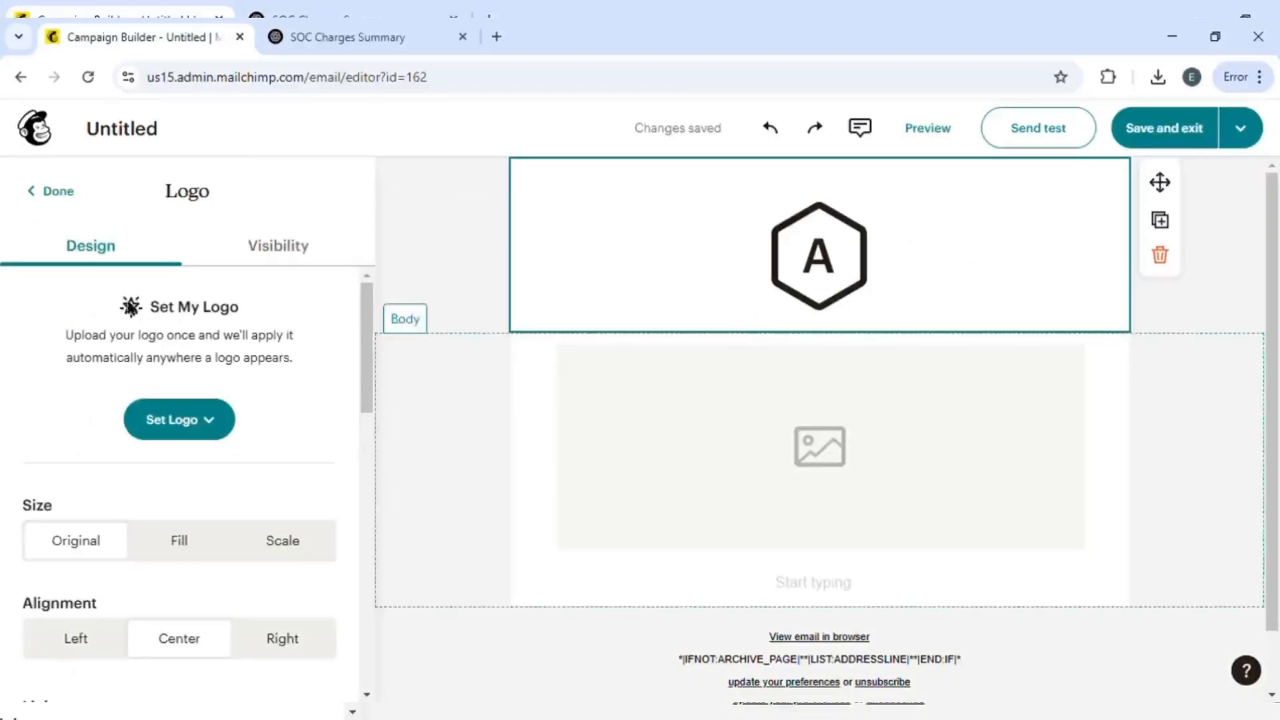
scroll(240, 506, "down", 5)
scroll(240, 505, "up", 1)
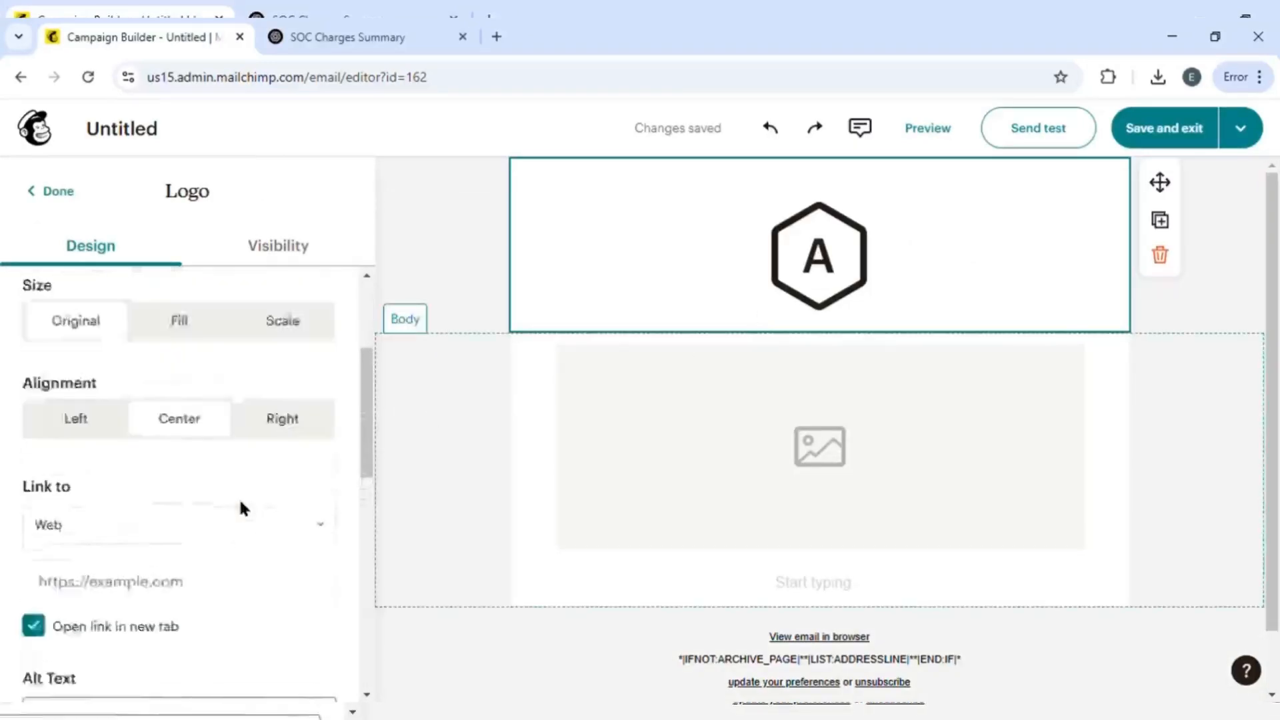
scroll(239, 497, "up", 5)
left_click(66, 194)
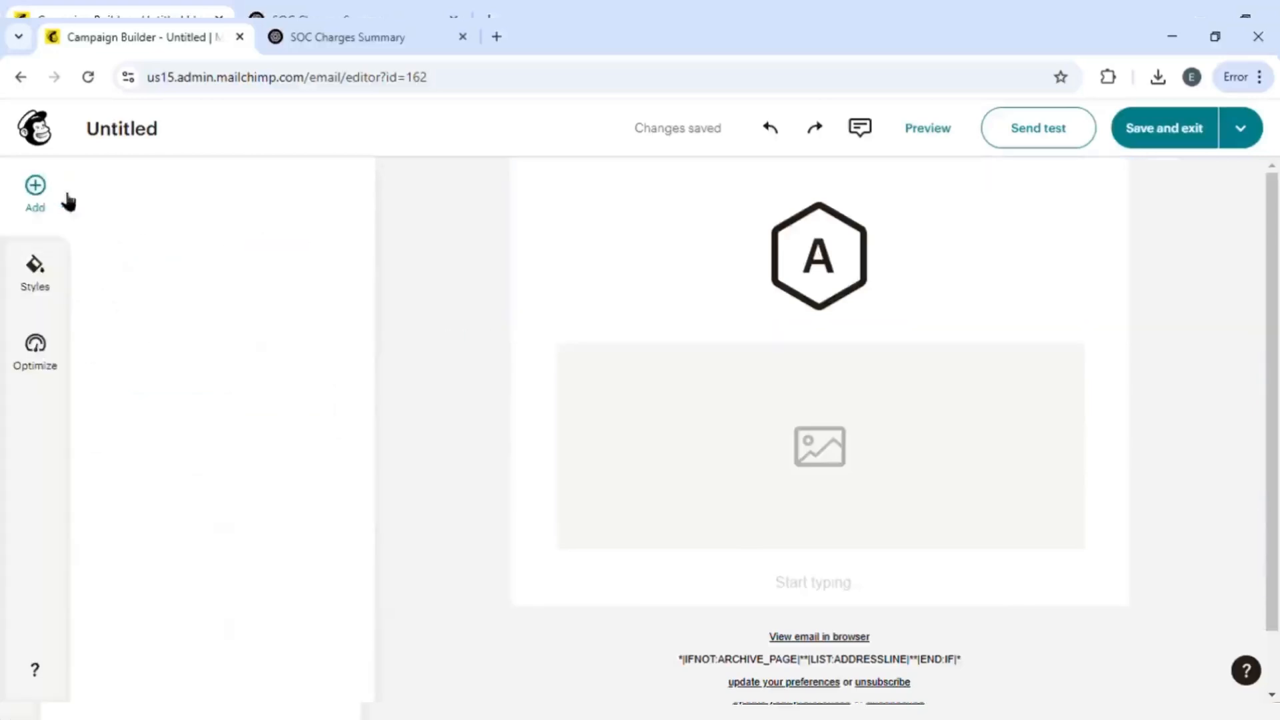
Add an image block below the logo and try to upload an image file for it
left_click_drag(343, 371, 709, 271)
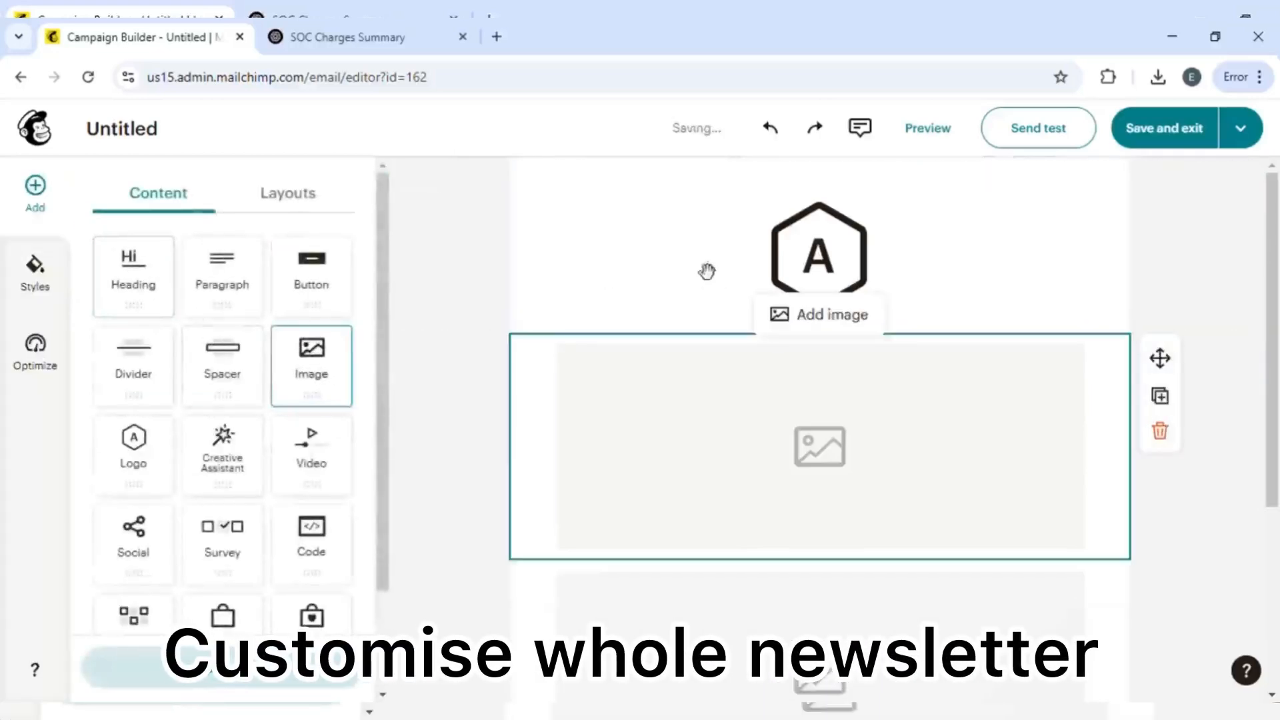
left_click(825, 320)
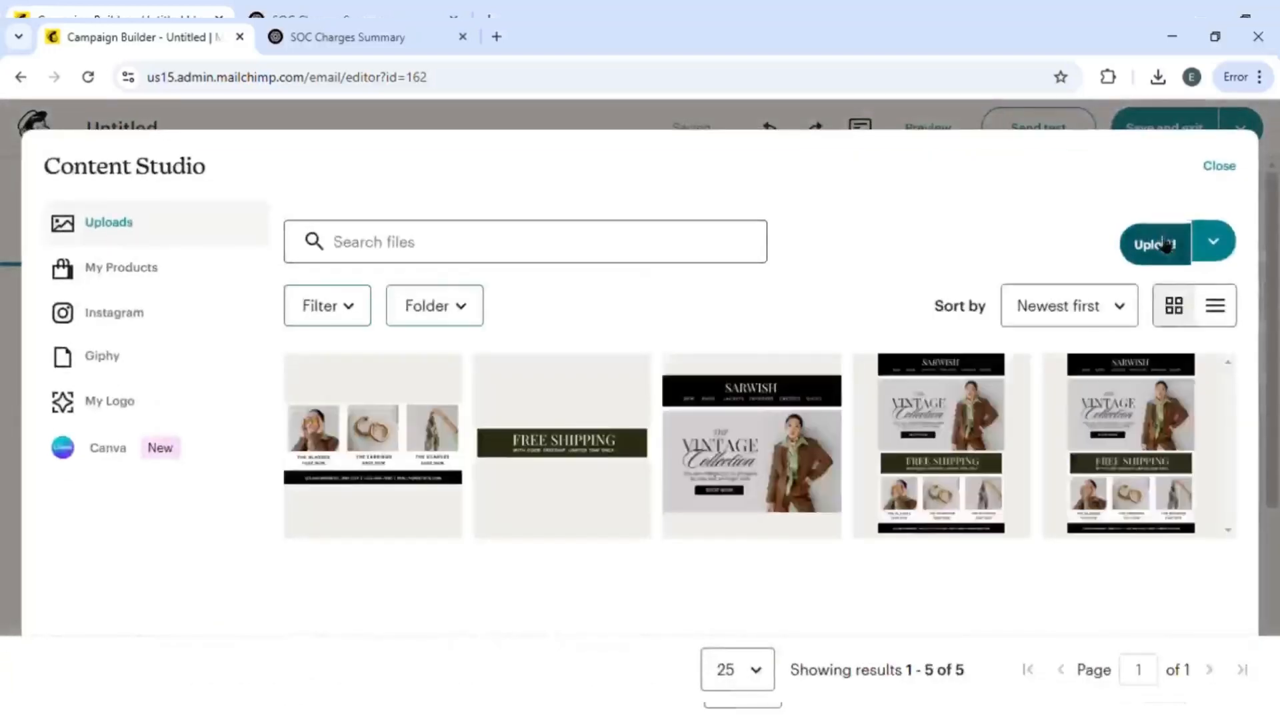
left_click(1165, 246)
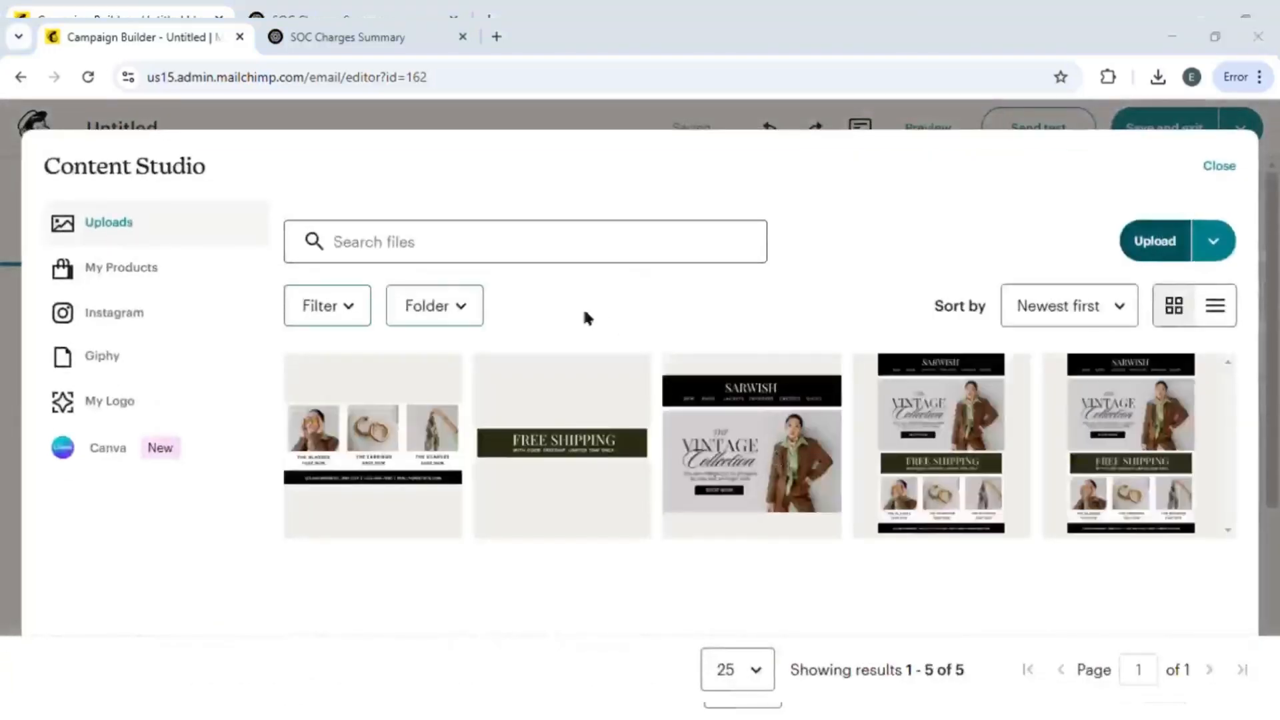
double_click(674, 258)
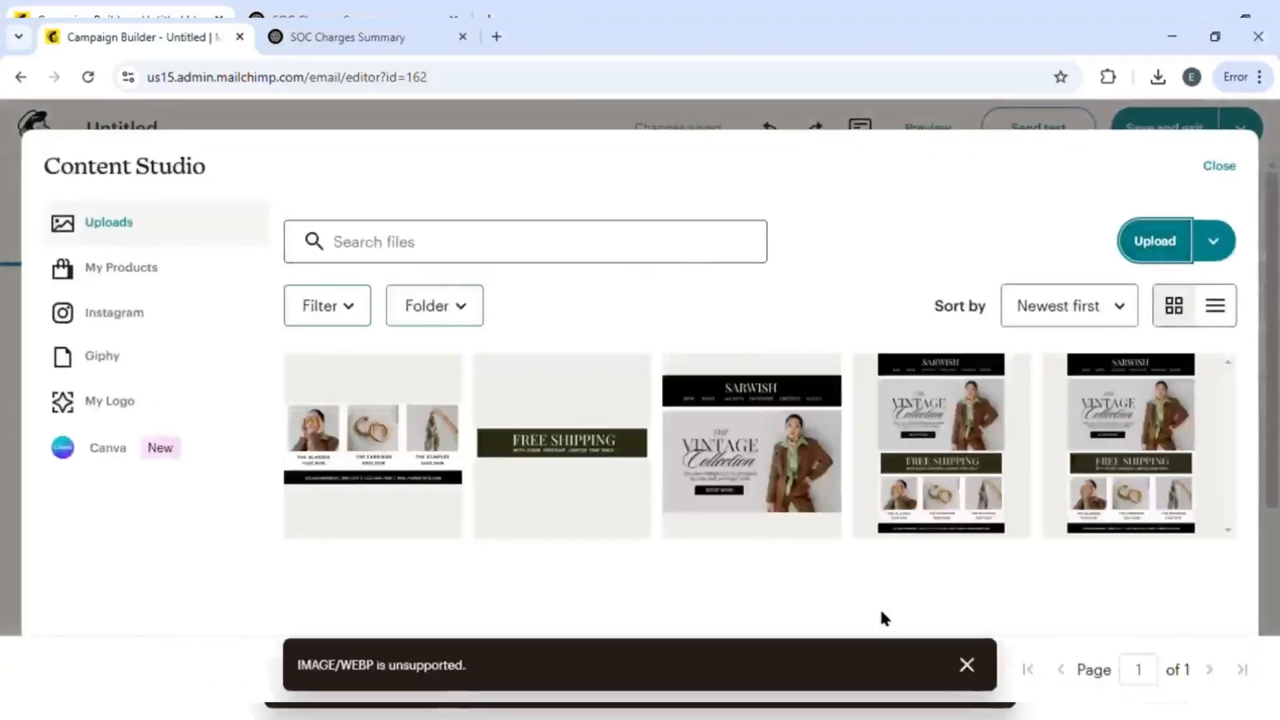
left_click(1226, 165)
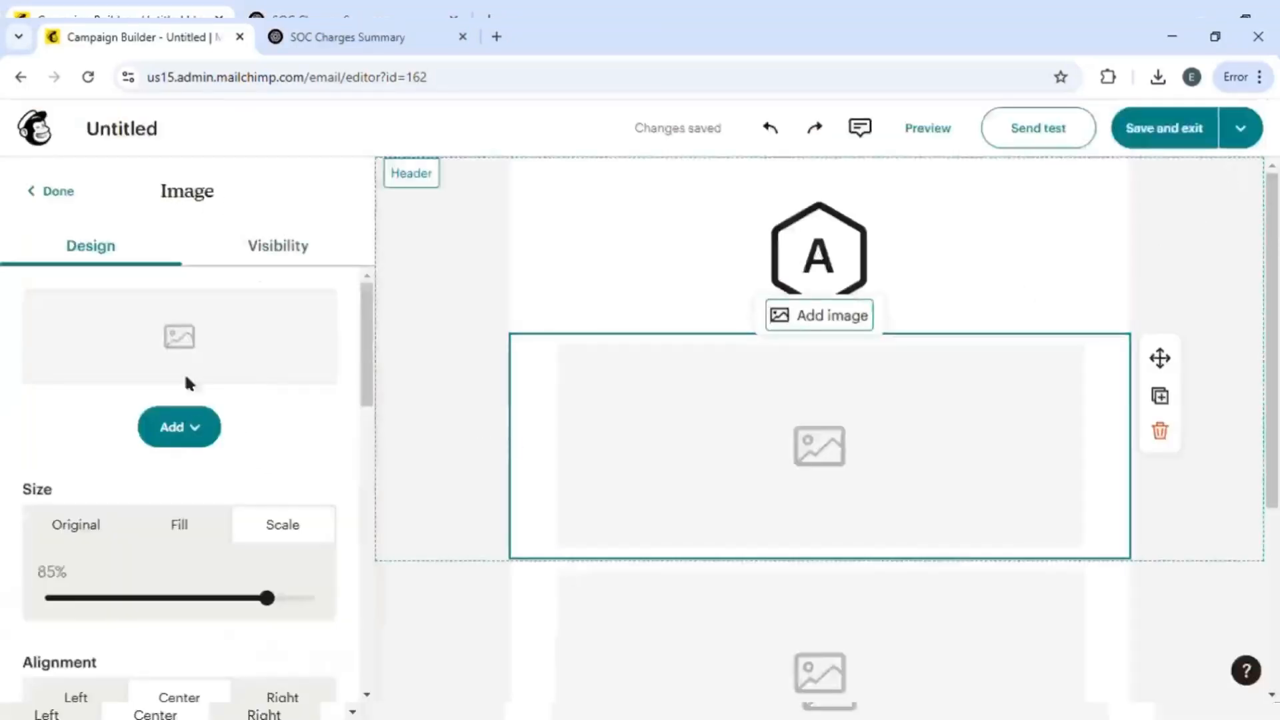
Set the logo block's image to the Sarwish Vintage Collection banner from the previously uploaded images
left_click(822, 274)
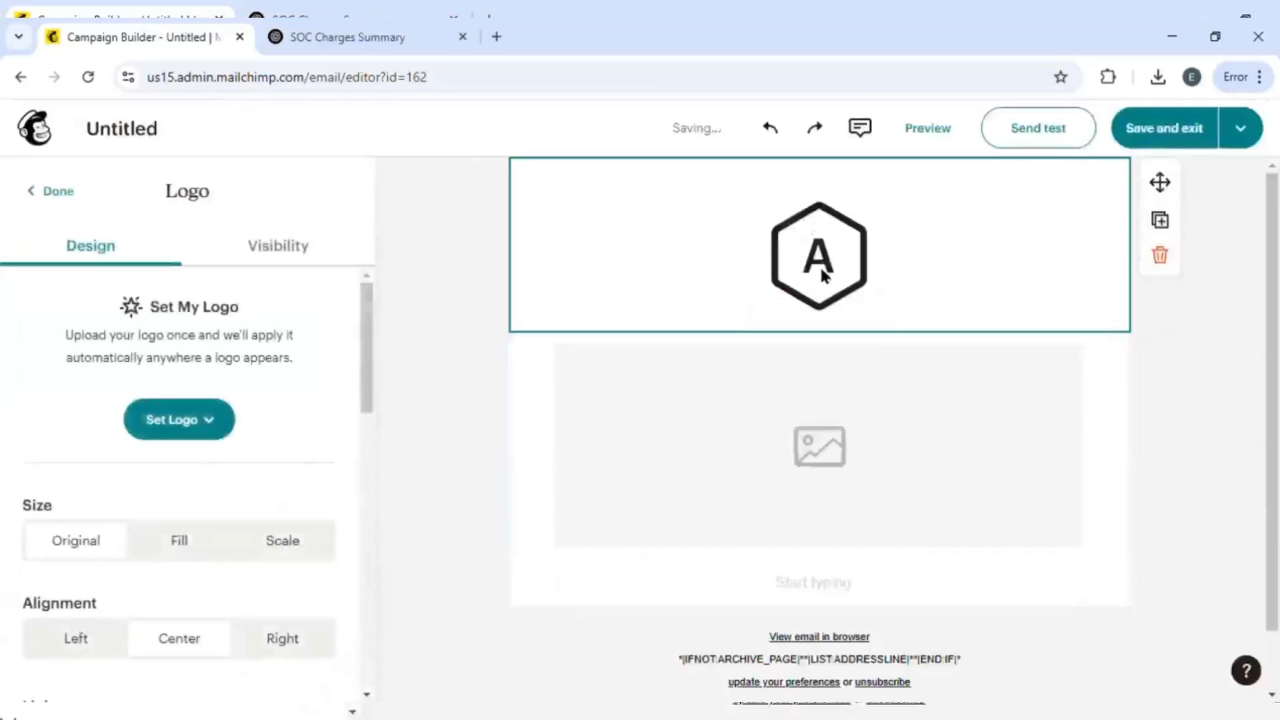
left_click(186, 418)
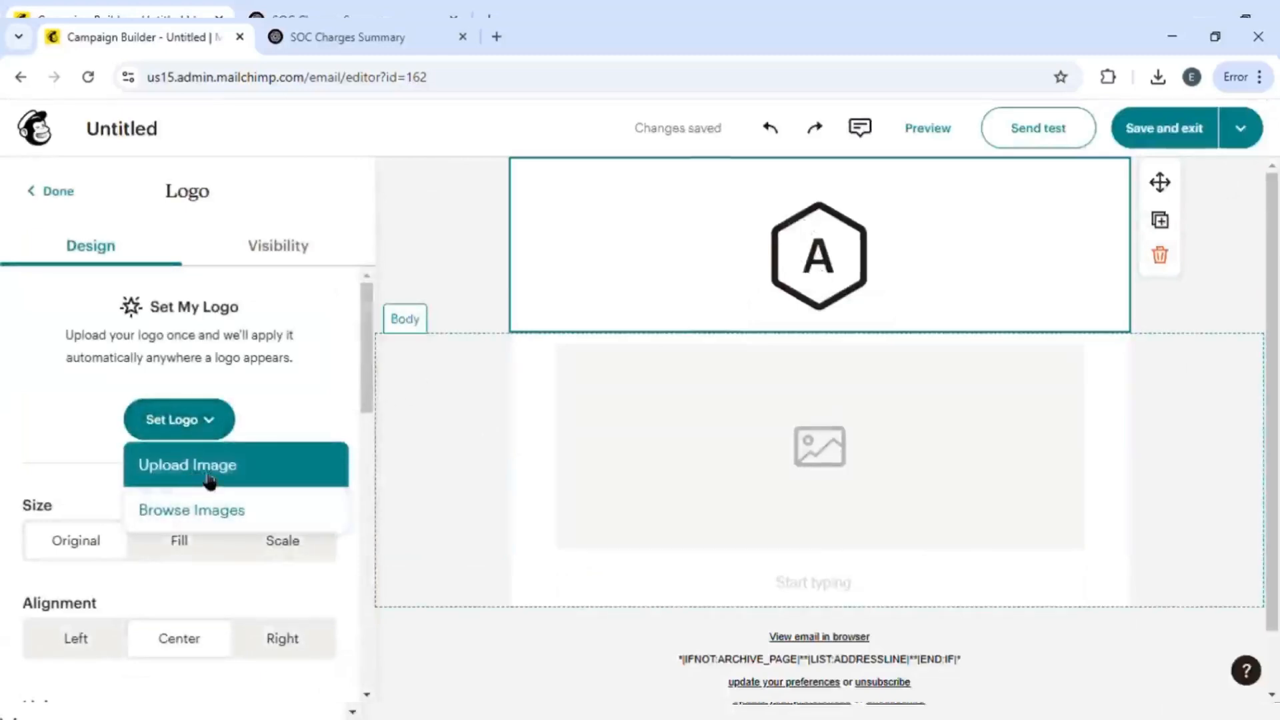
left_click(224, 519)
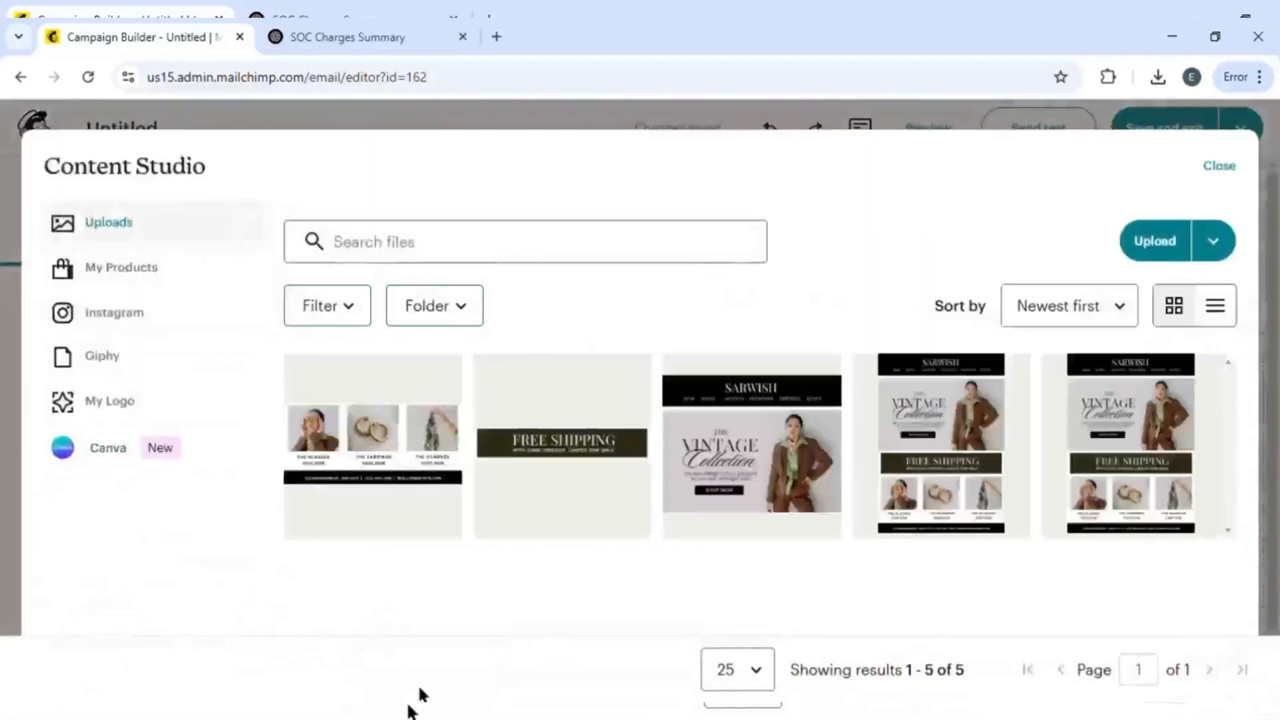
left_click(768, 477)
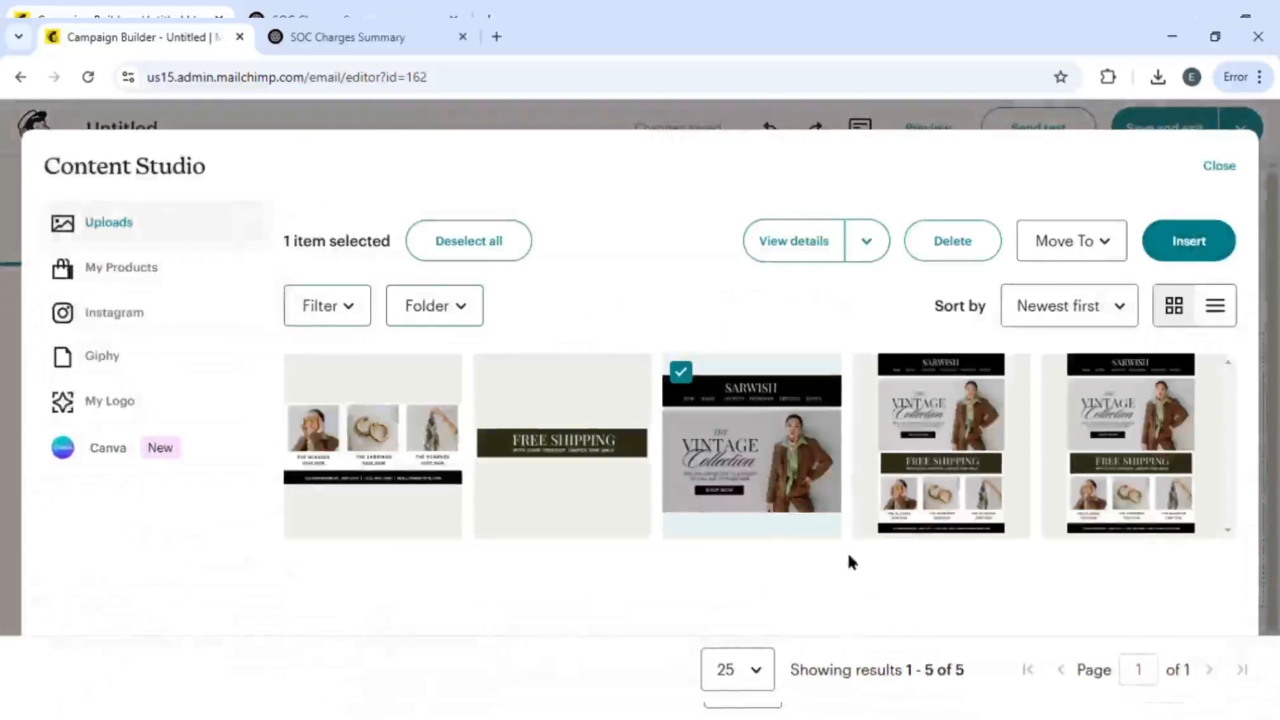
left_click(1190, 244)
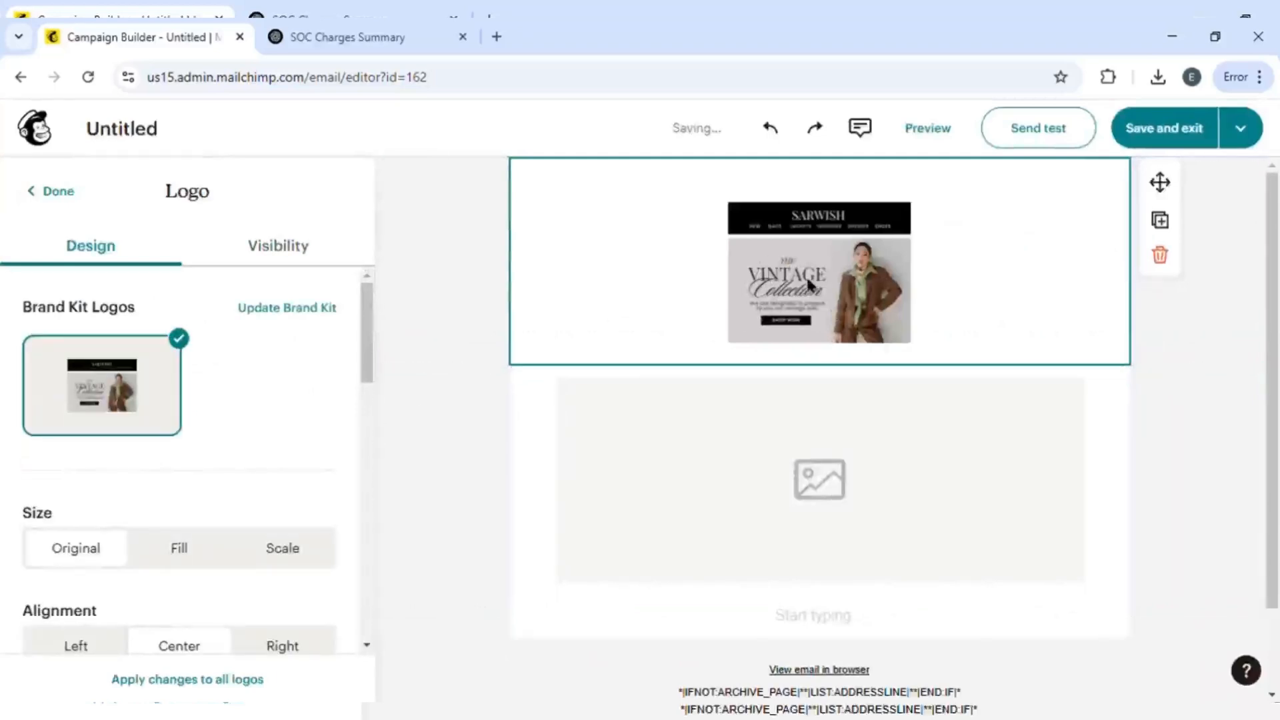
Undo the logo image change and return to the content blocks
key("ctrl+plus")
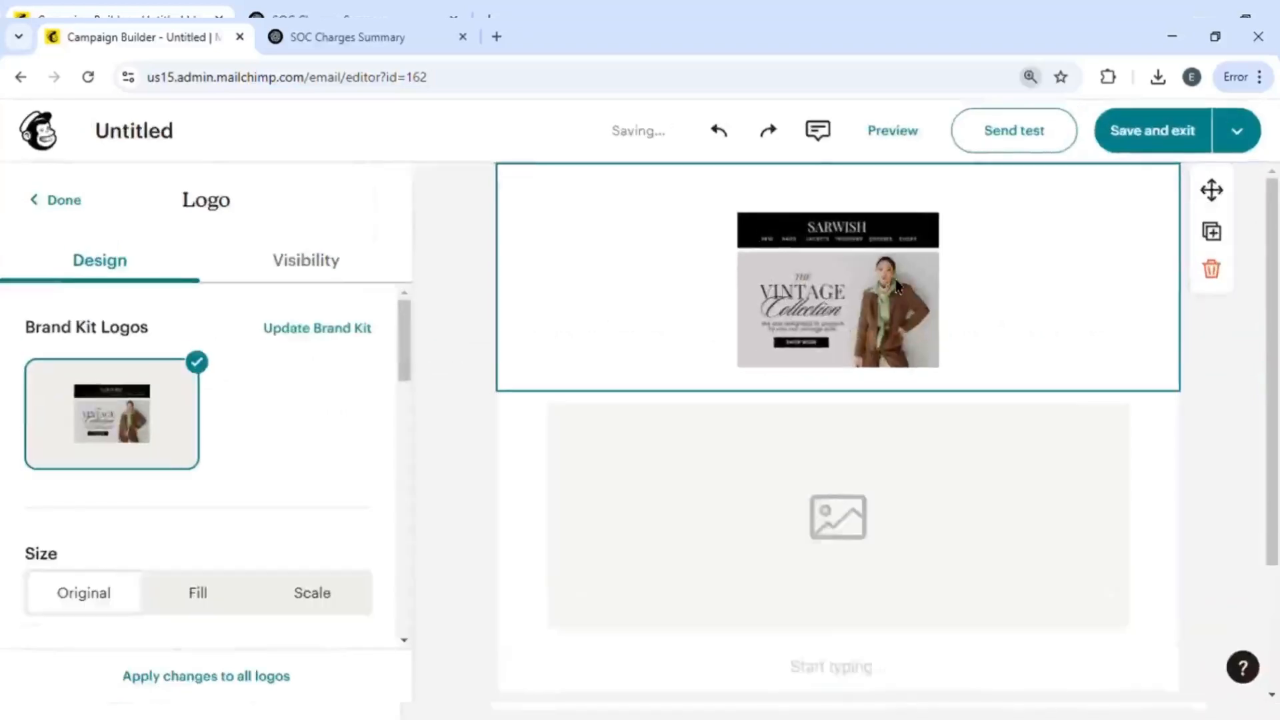
key("ctrl+minus")
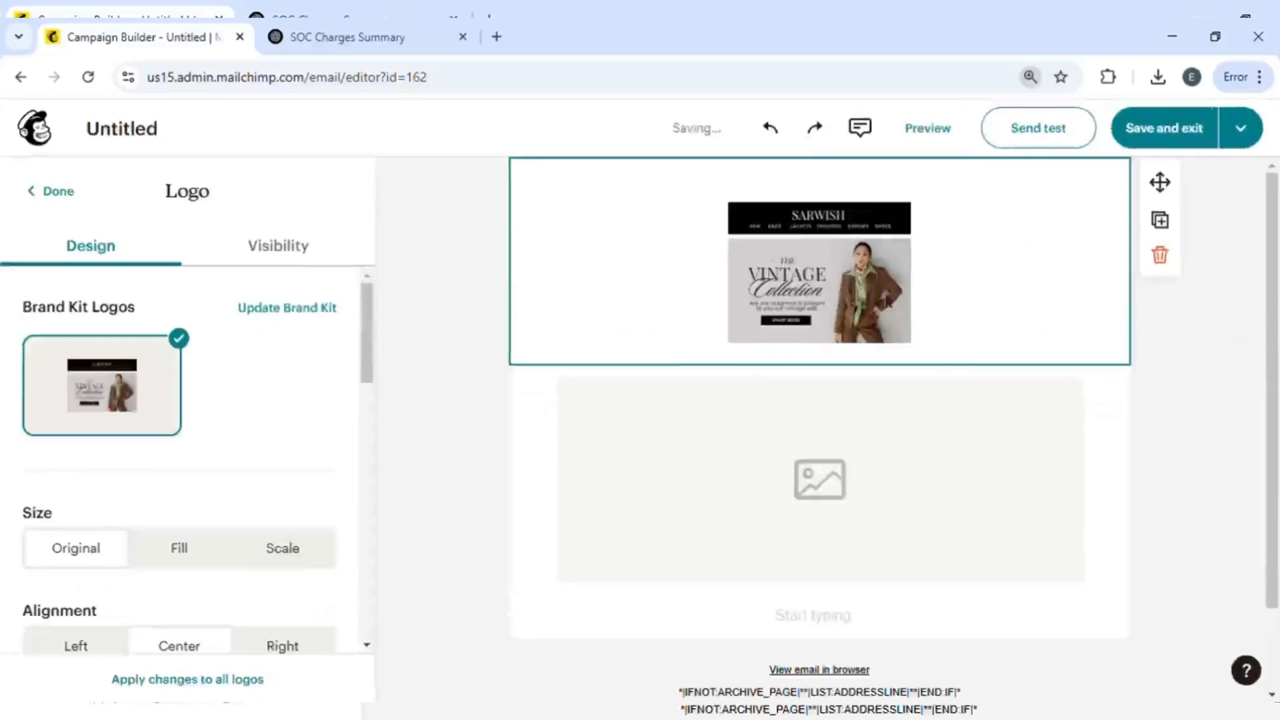
key("ctrl+z")
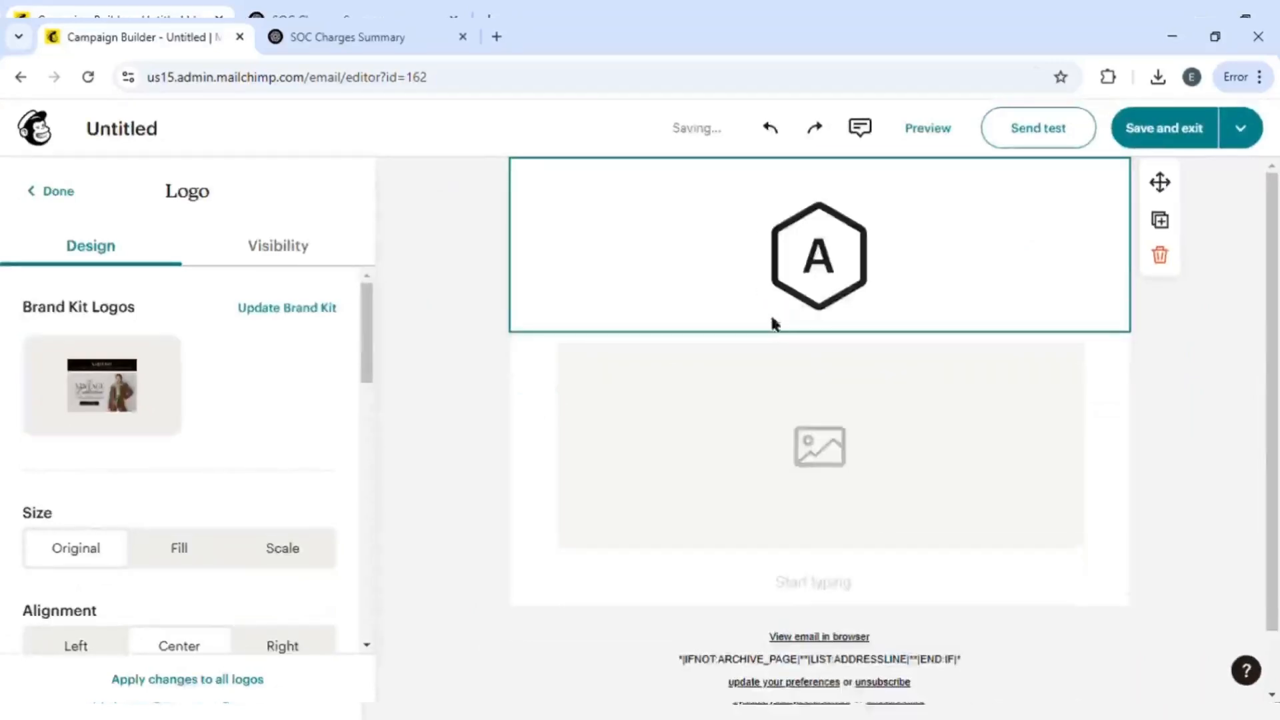
left_click(267, 246)
left_click(134, 244)
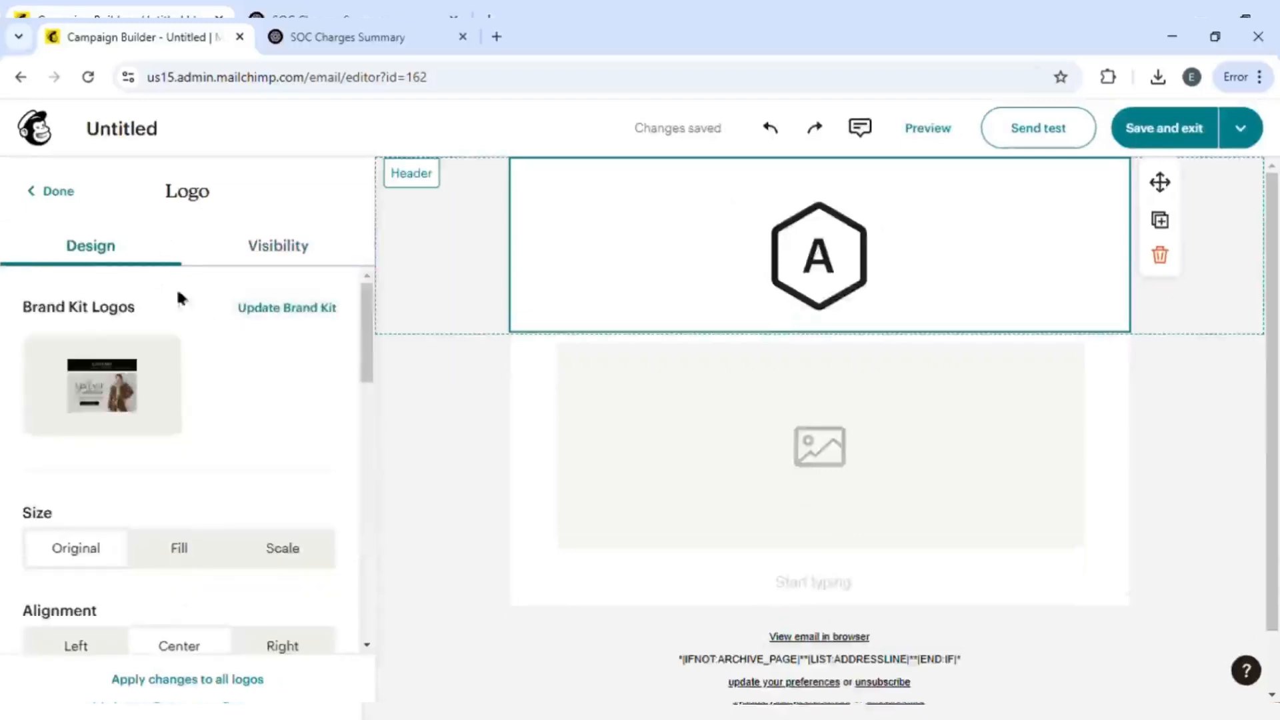
left_click(66, 192)
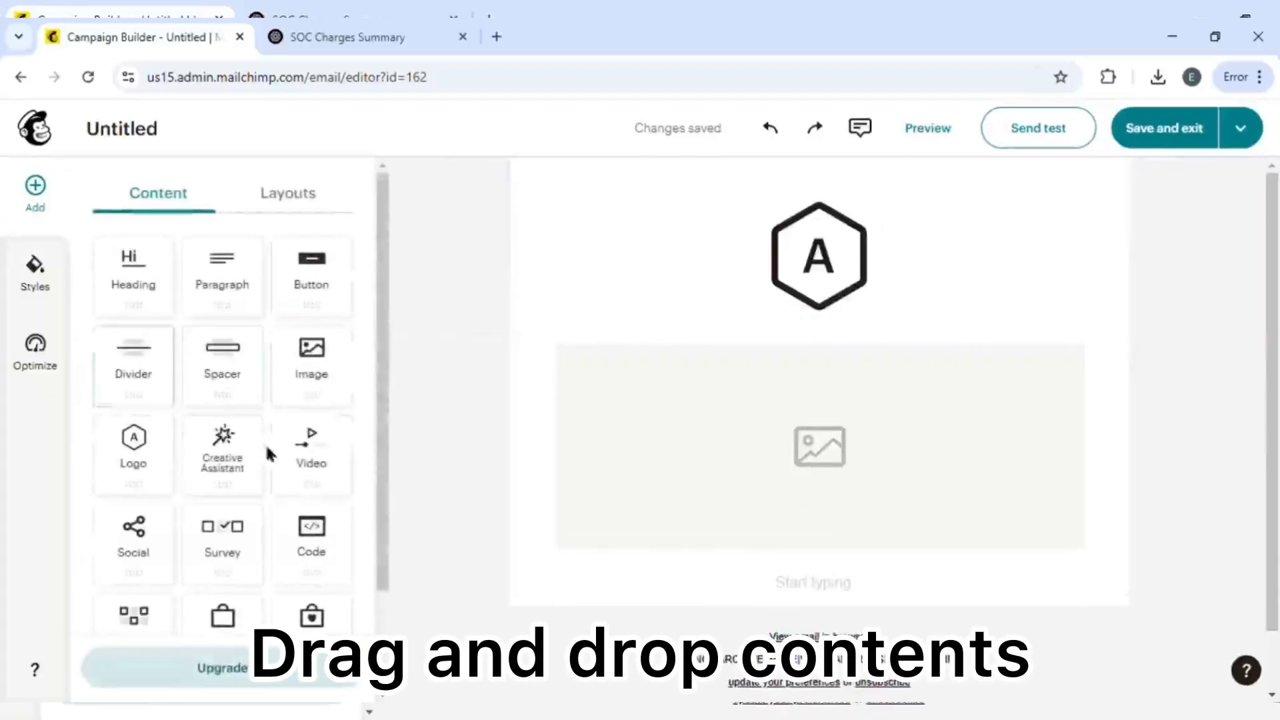
Add an image block directly below the logo and insert the uploaded Sarwish Vintage Collection banner into it
left_click_drag(312, 353, 820, 316)
left_click(698, 446)
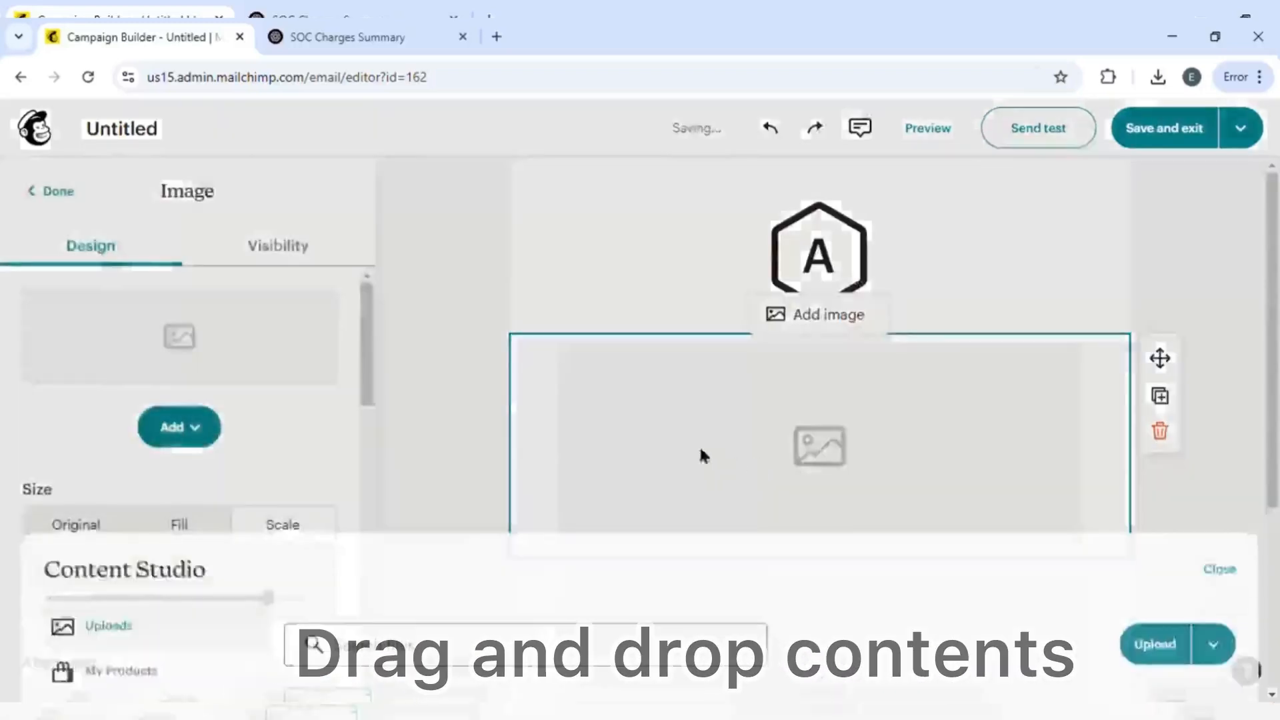
double_click(813, 453)
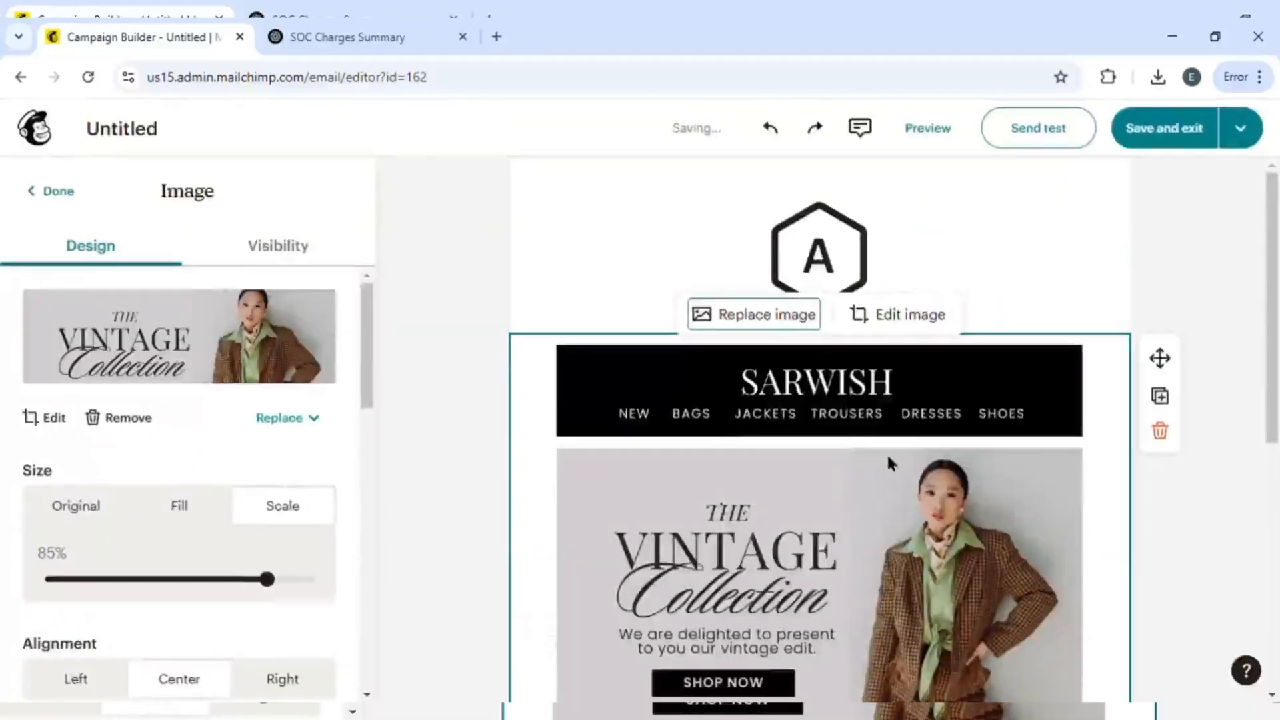
Undo the banner insertion in the new image block and select the logo block
key("ctrl+z")
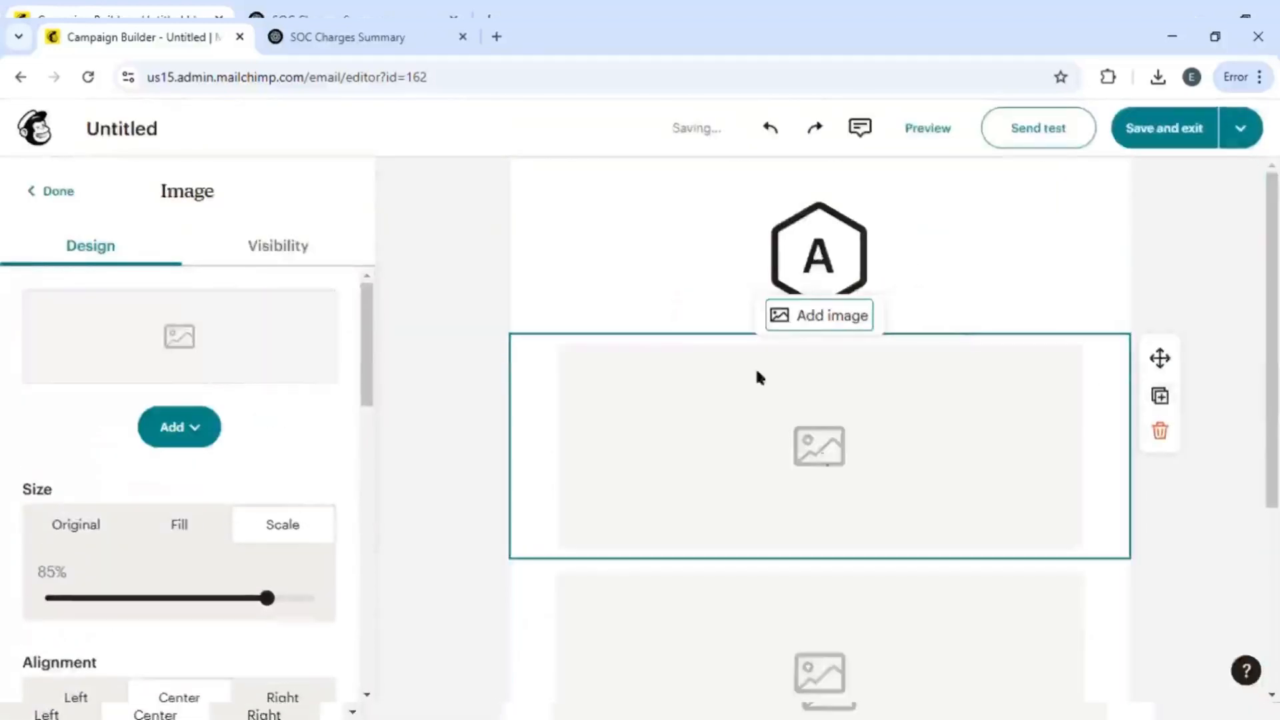
left_click(808, 291)
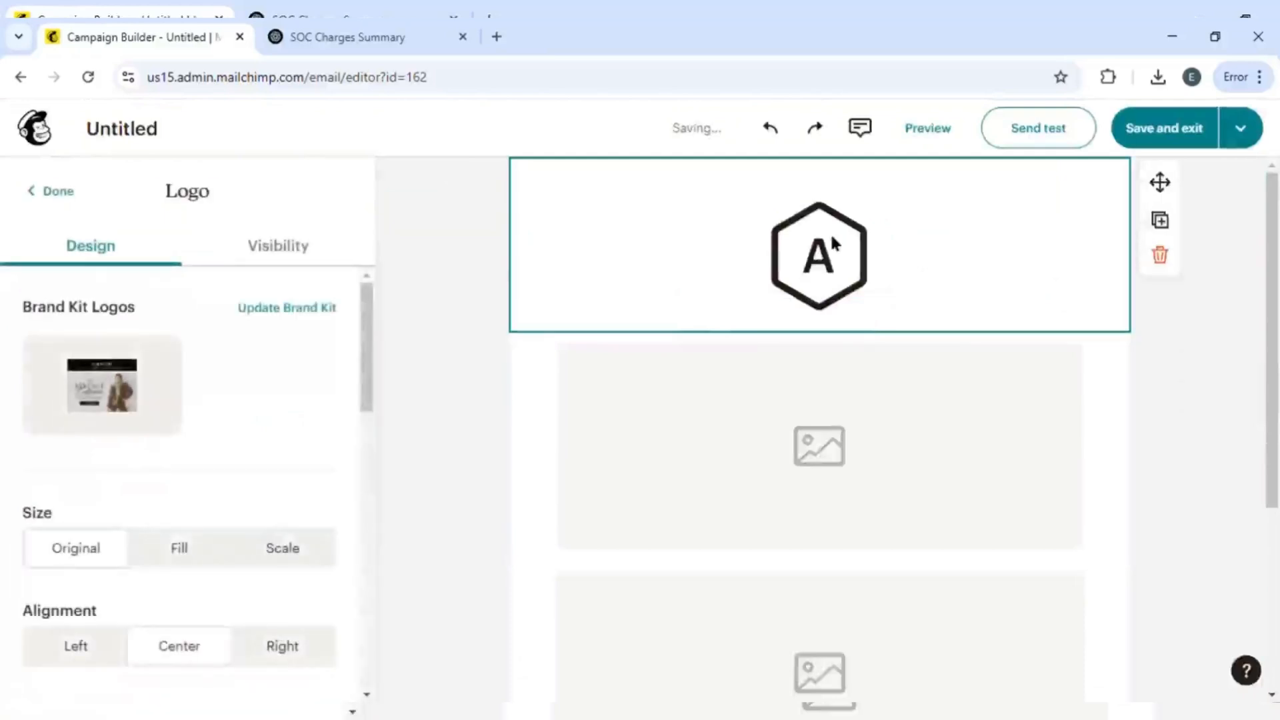
left_click(49, 193)
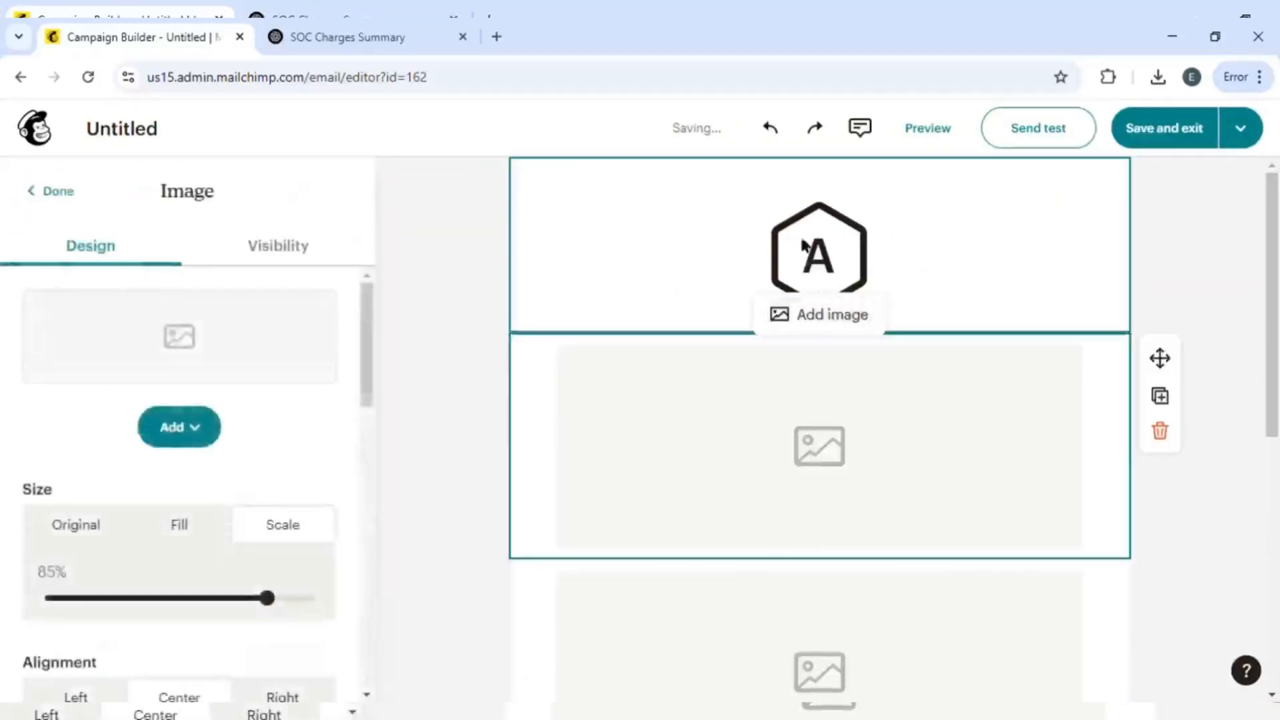
left_click(815, 259)
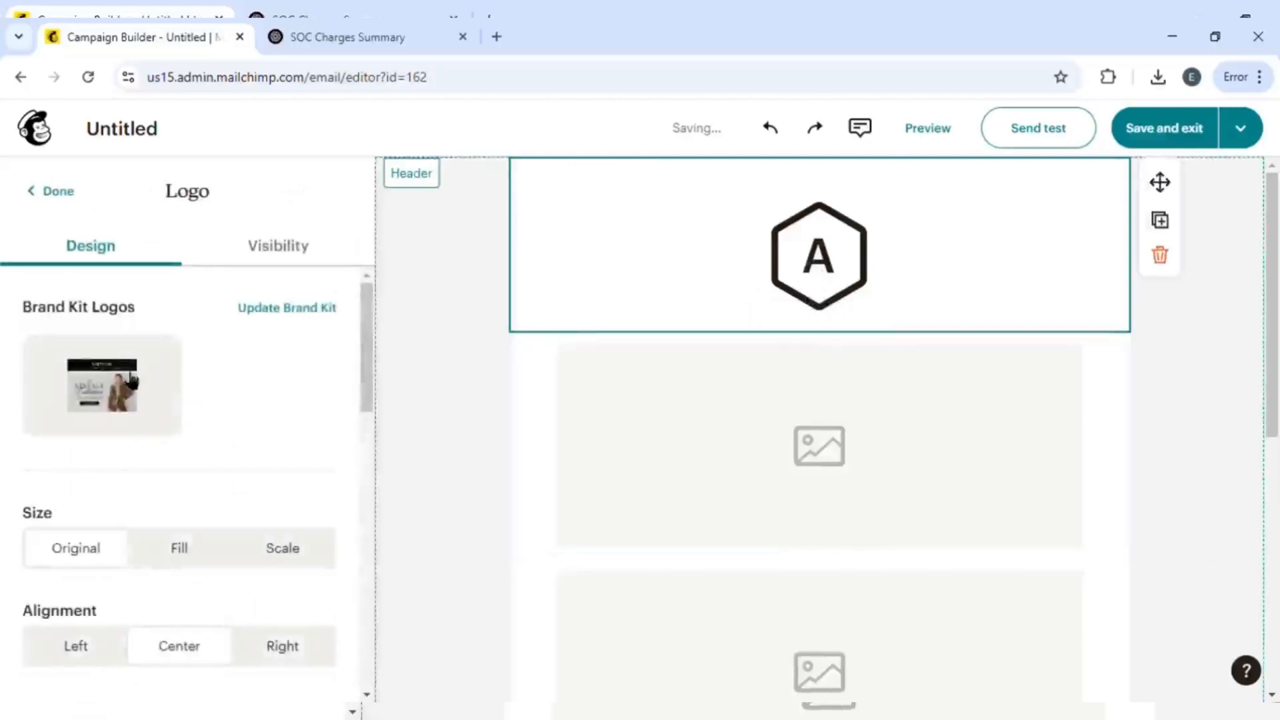
scroll(94, 522, "down", 5)
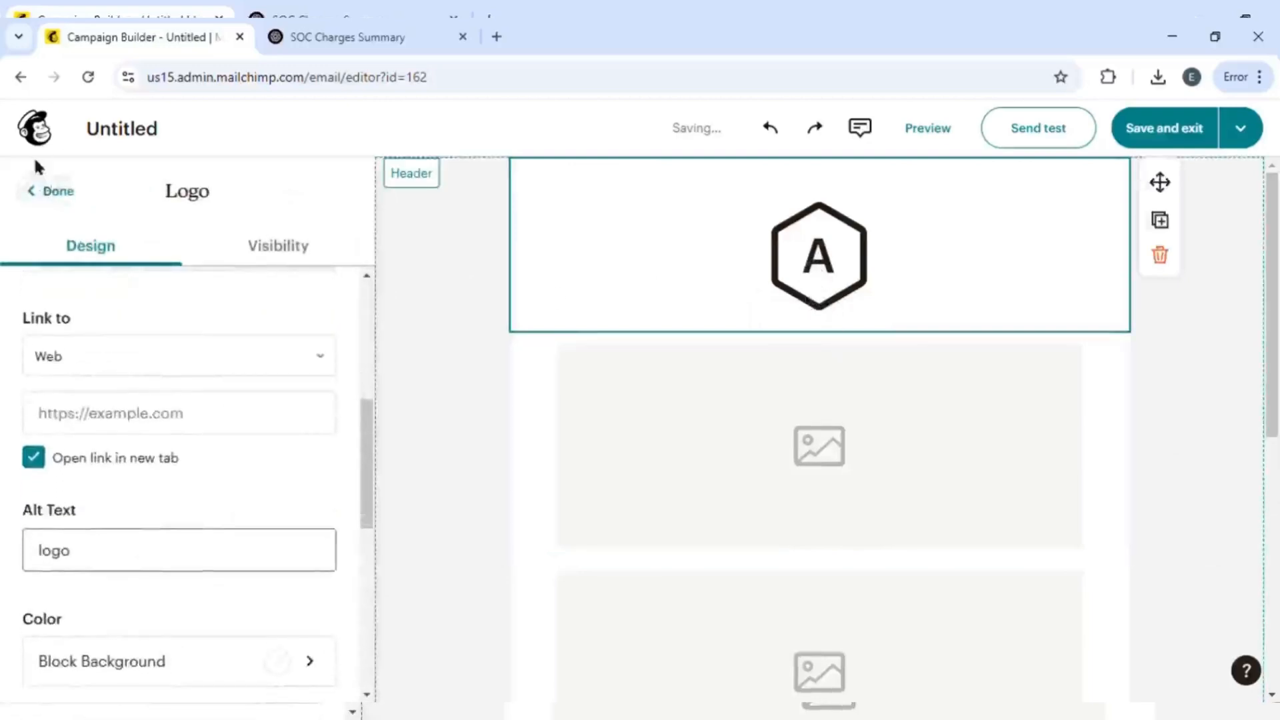
left_click(58, 193)
left_click(722, 466)
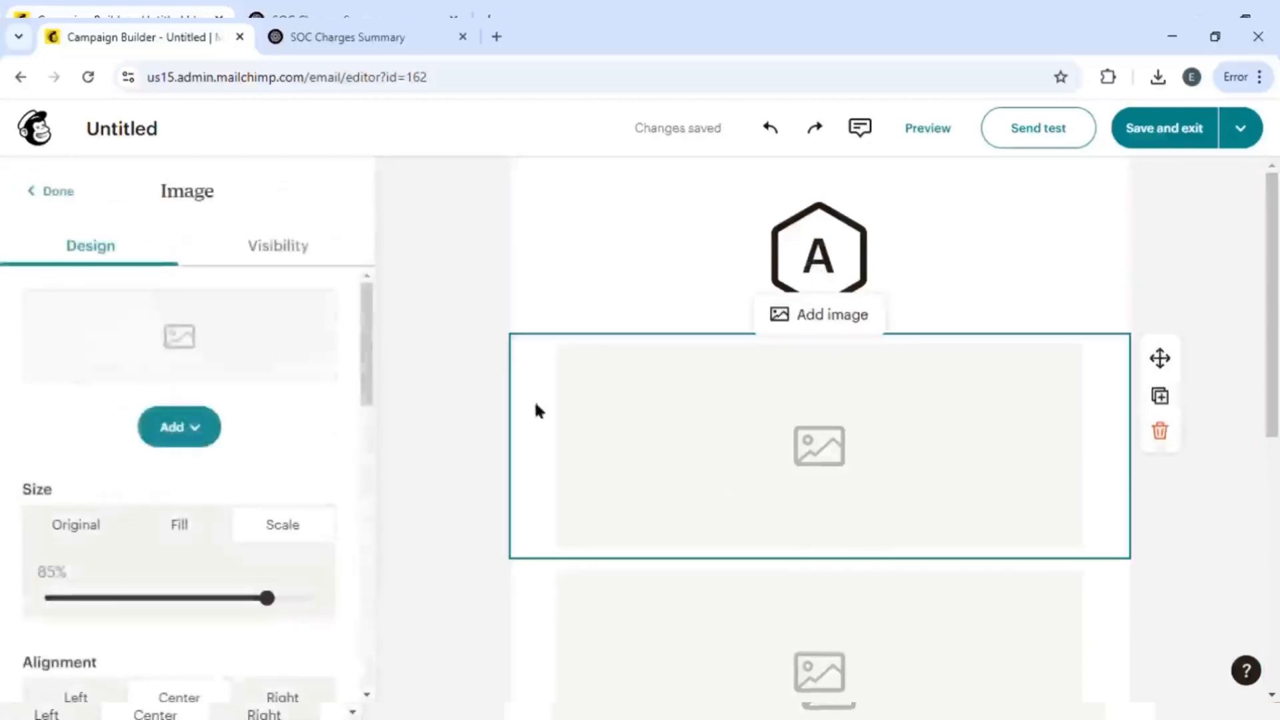
Add a heading block directly below the logo and copy "Refresh Your Inbox: A Special Treat" from the newsletter title in ChatGPT
left_click(53, 195)
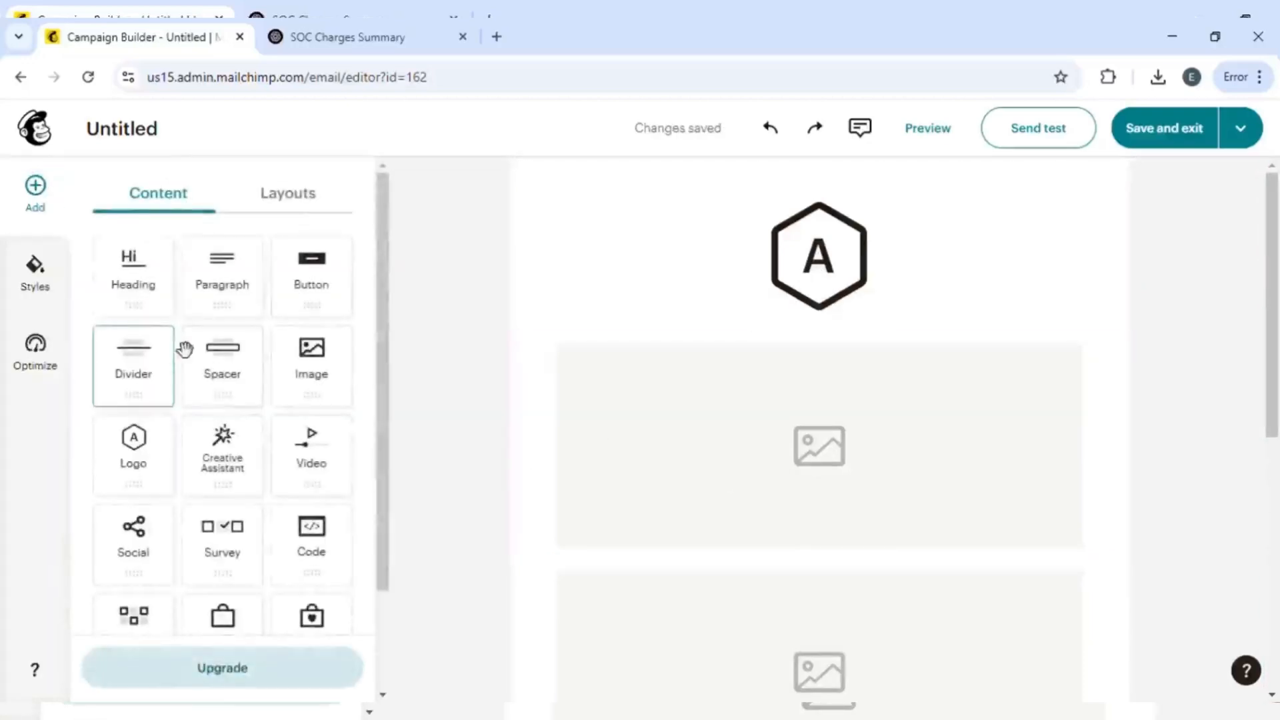
left_click_drag(154, 289, 652, 409)
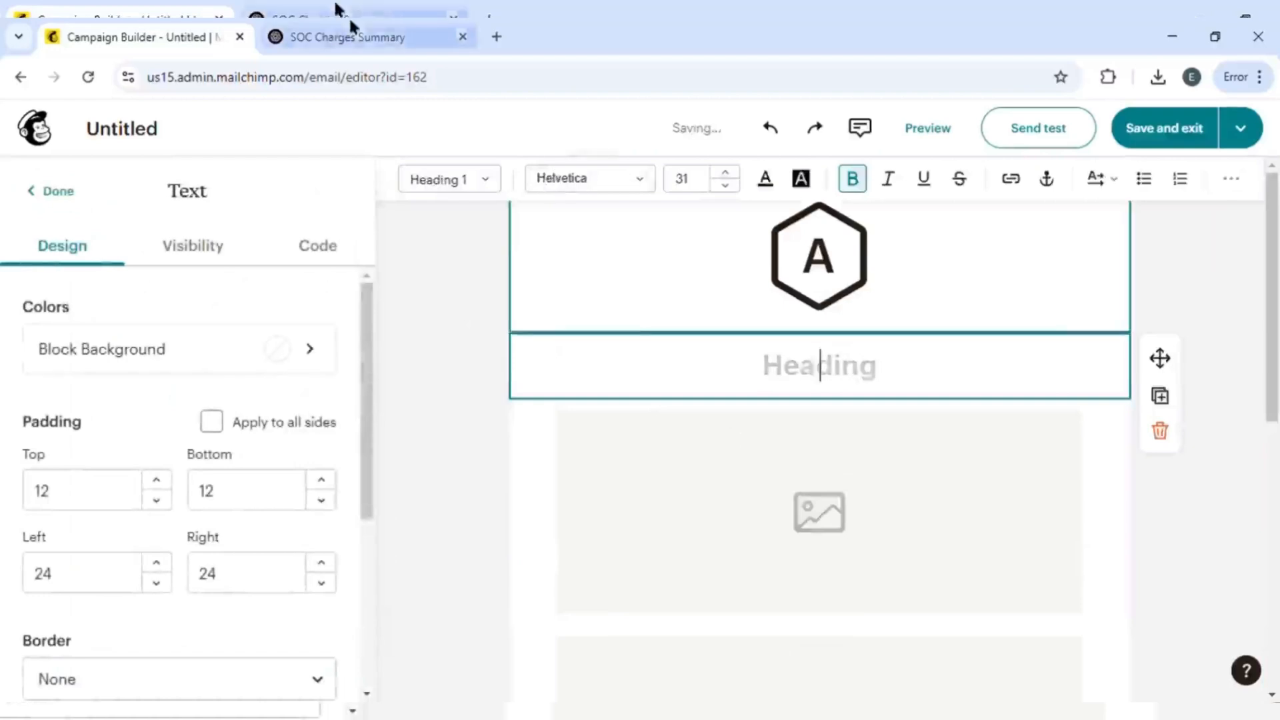
left_click(347, 37)
scroll(473, 335, "up", 10)
scroll(474, 334, "up", 2)
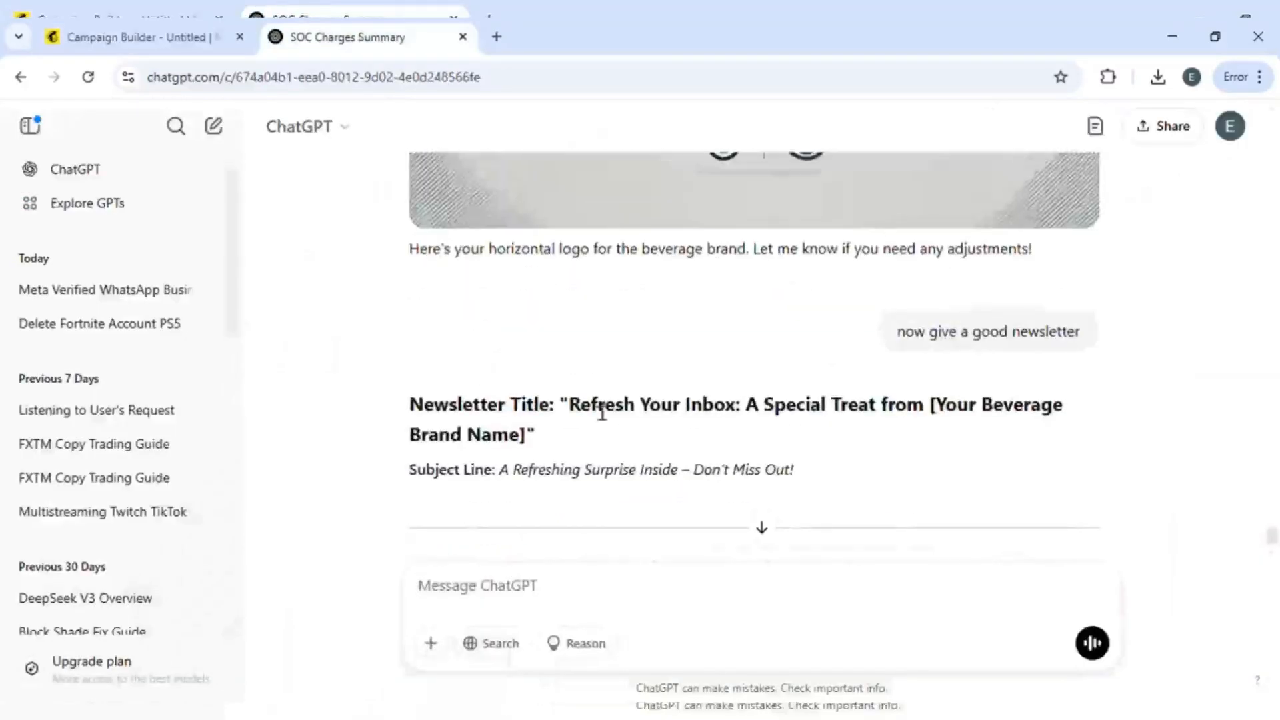
left_click_drag(571, 408, 735, 413)
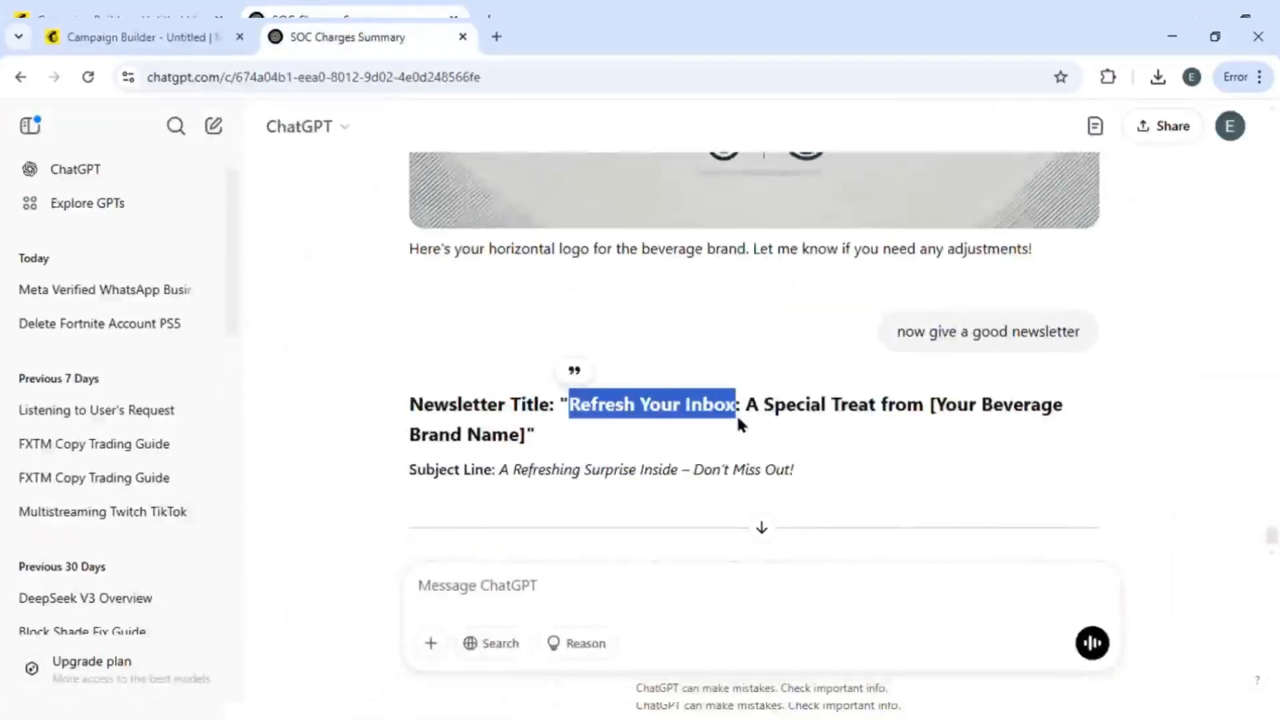
left_click(734, 424)
left_click_drag(571, 408, 890, 421)
key("ctrl+c")
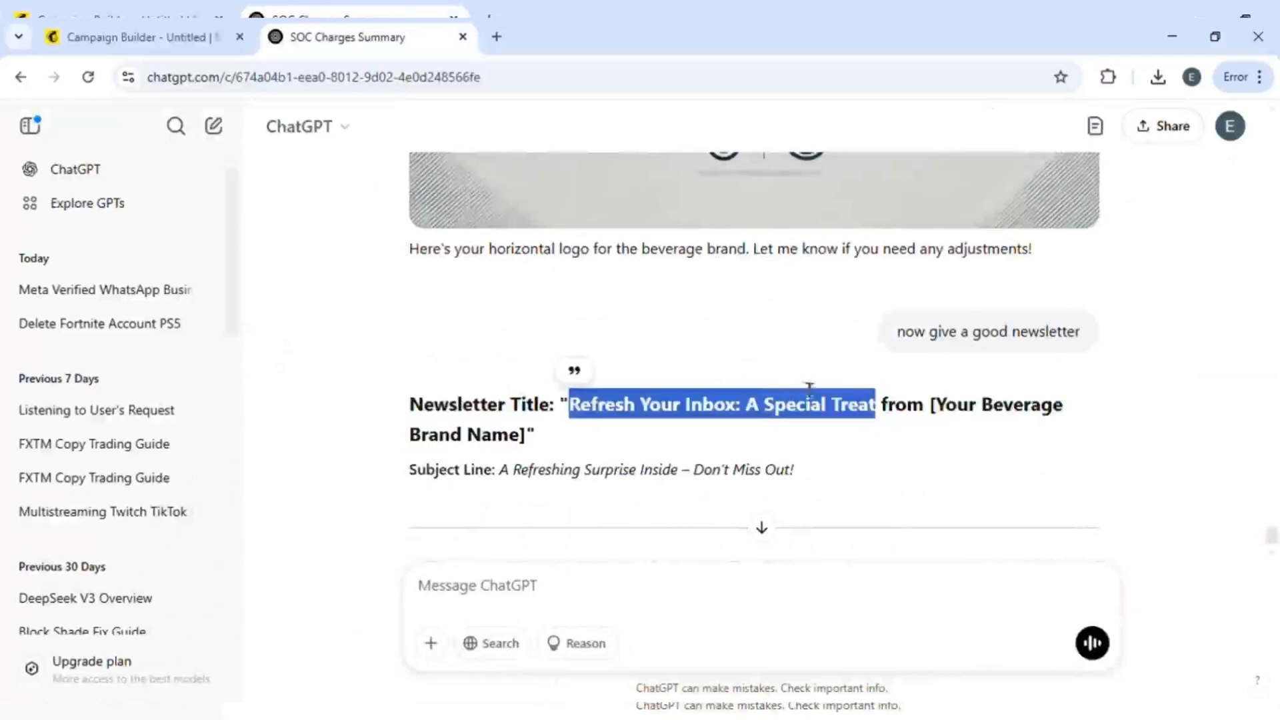
Return to the Mailchimp campaign builder and paste the copied newsletter title into the heading block
left_click(117, 37)
left_click(711, 366)
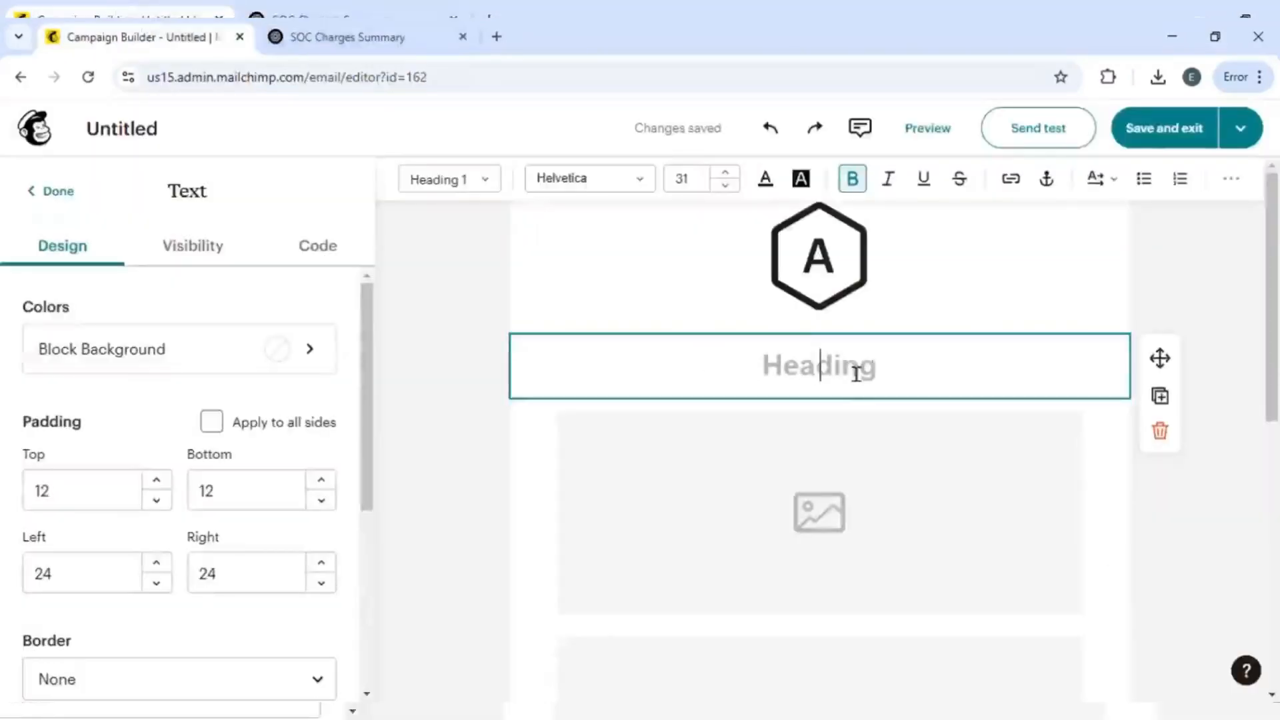
key("ctrl+v")
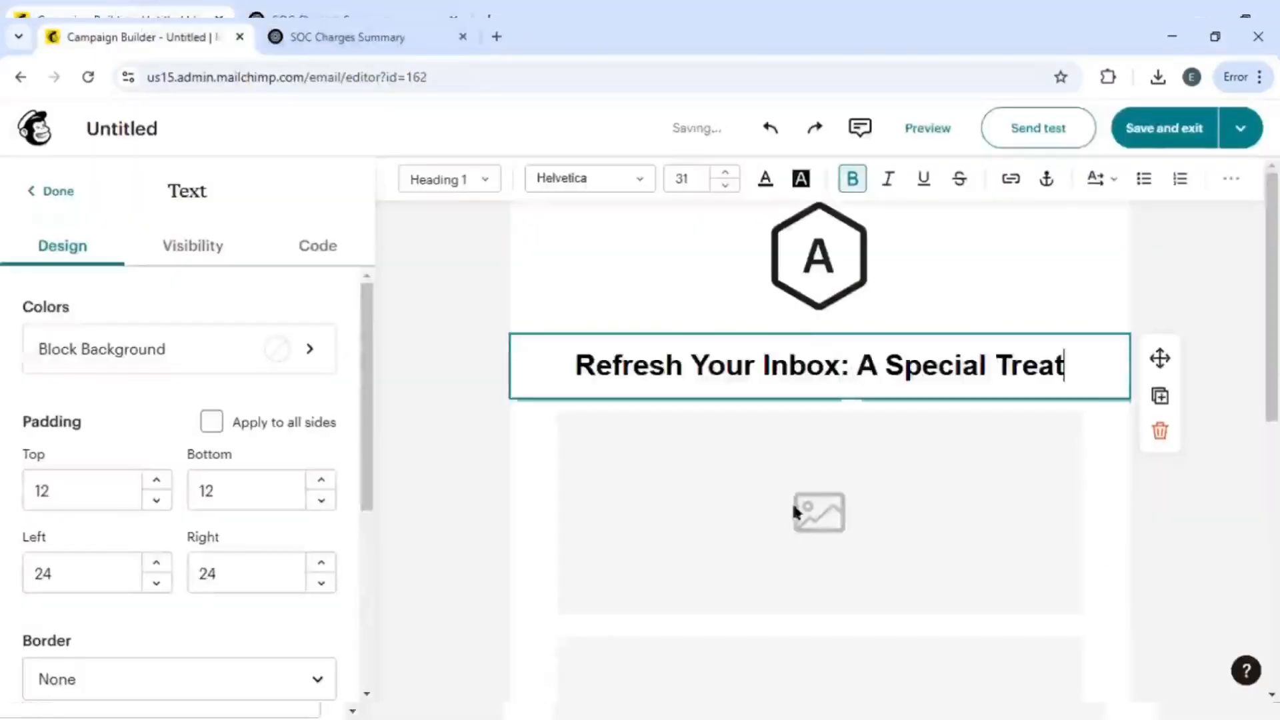
Set the heading block's background to the lightest cyan-blue default color
triple_click(727, 376)
left_click(260, 367)
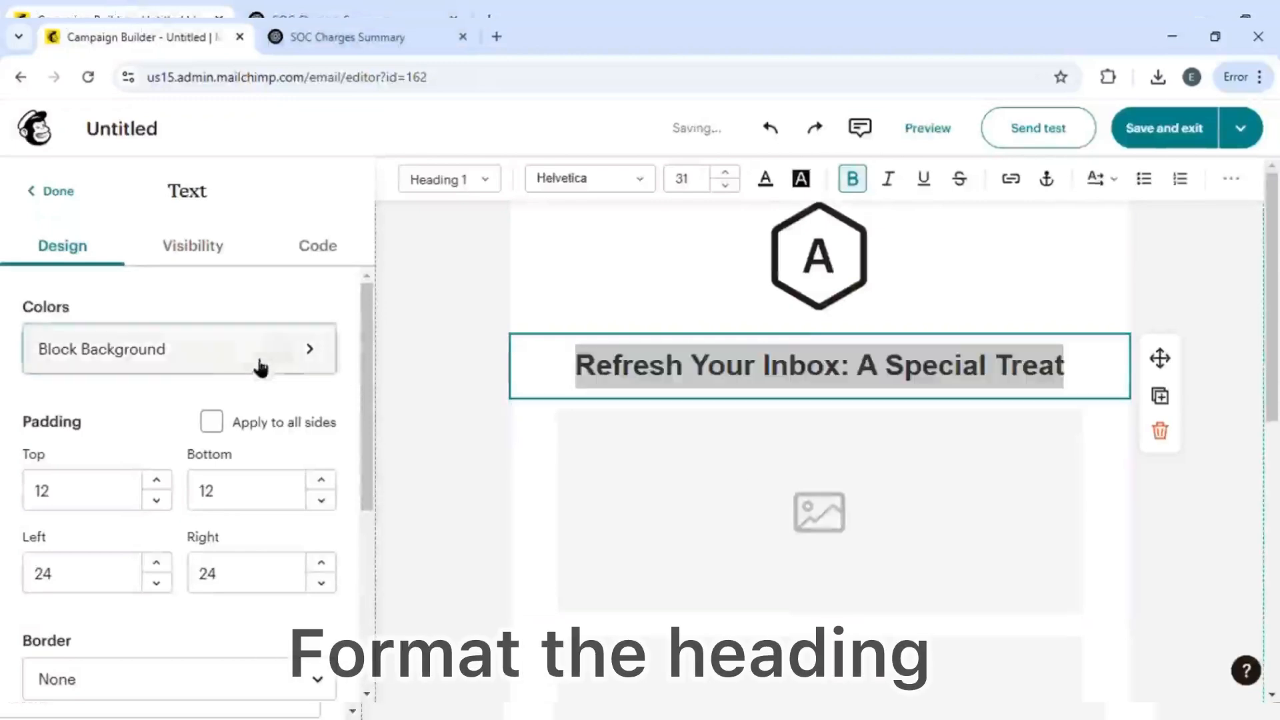
left_click(289, 417)
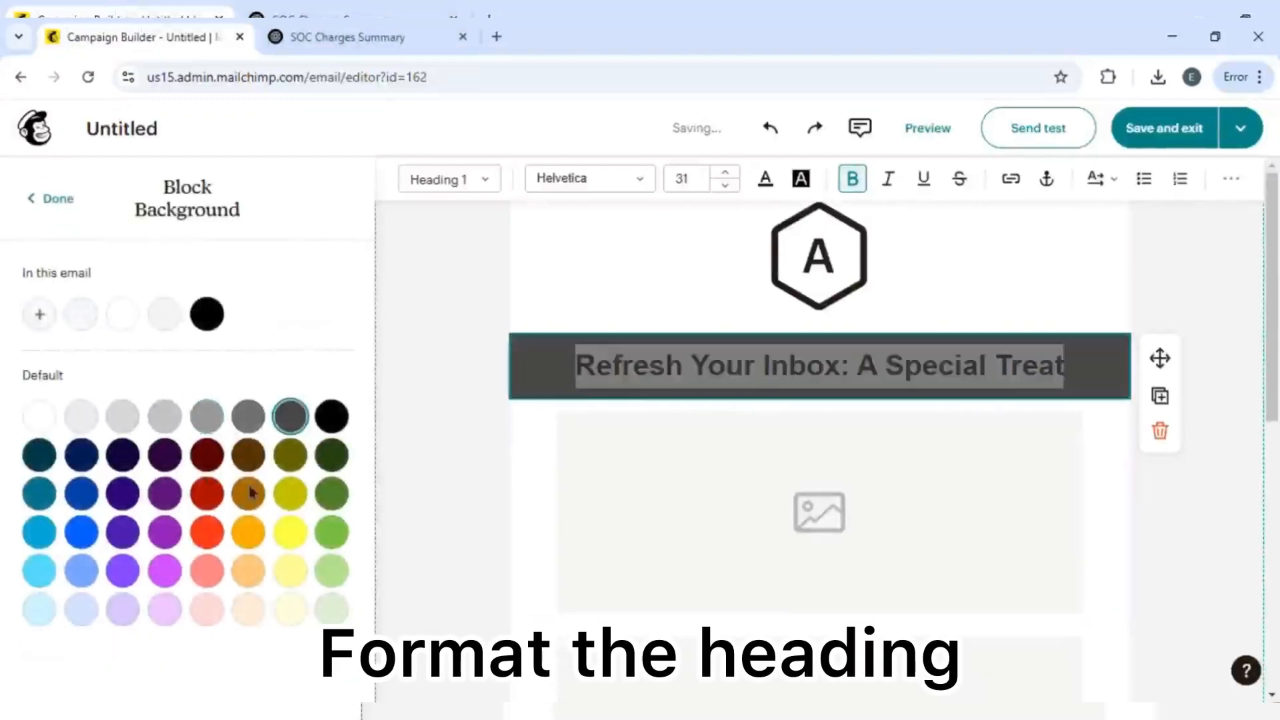
left_click(43, 612)
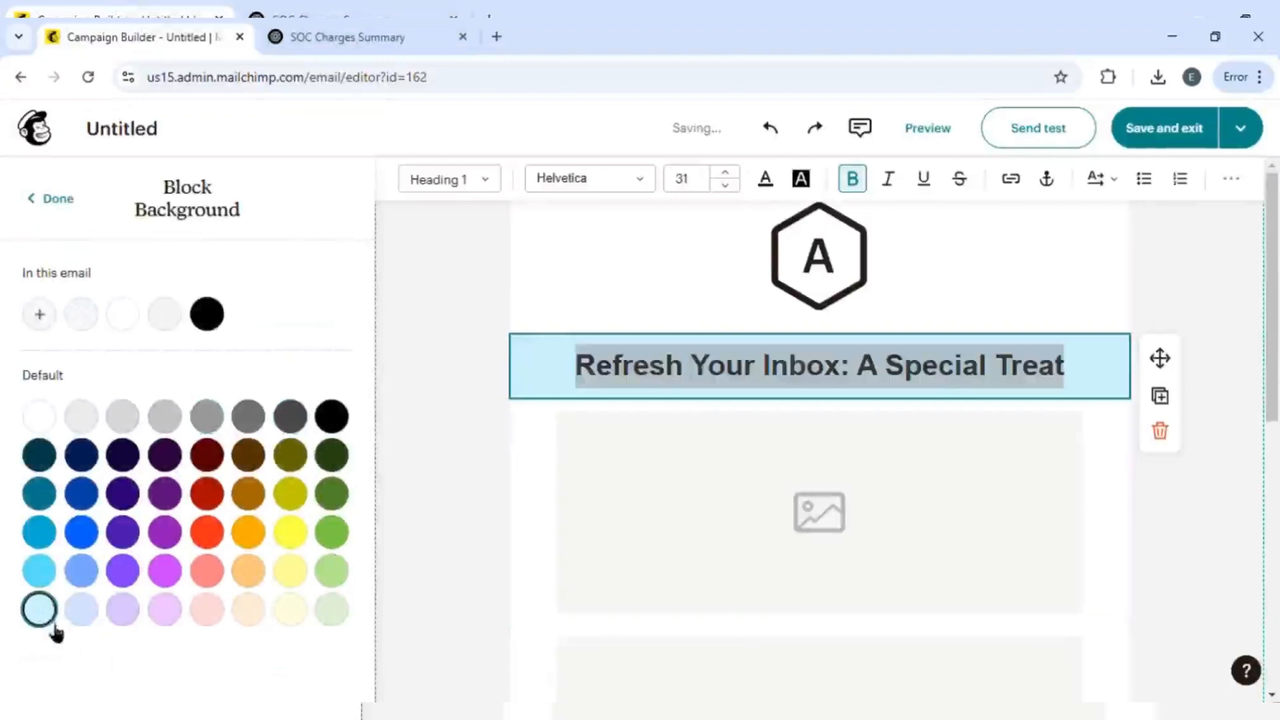
left_click(53, 198)
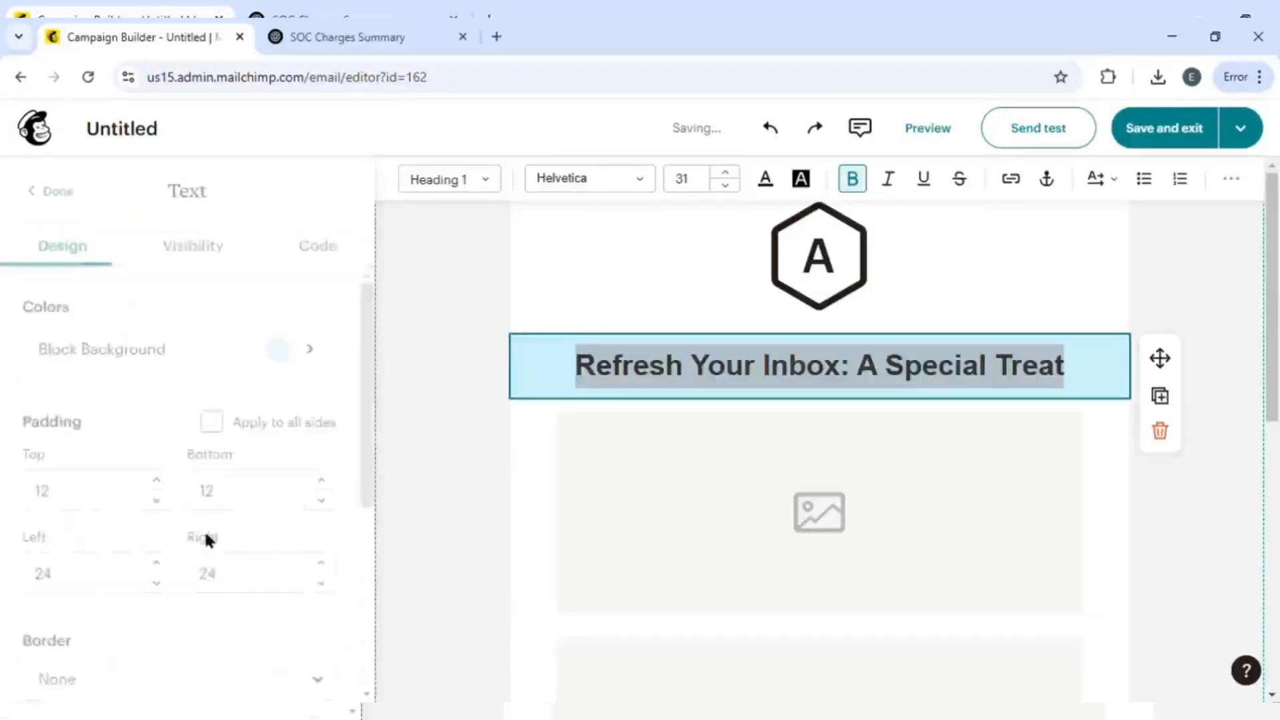
Give the heading block a dashed border and return to the content blocks
scroll(206, 537, "down", 4)
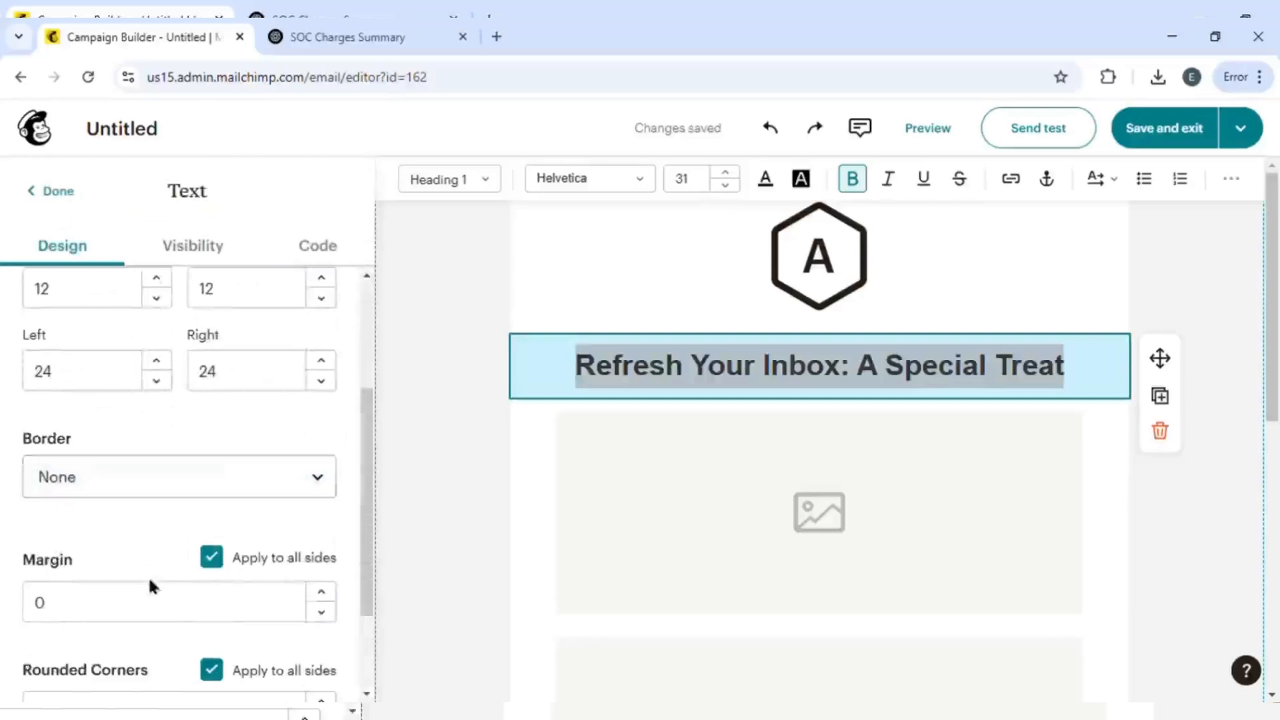
left_click(220, 487)
left_click(243, 633)
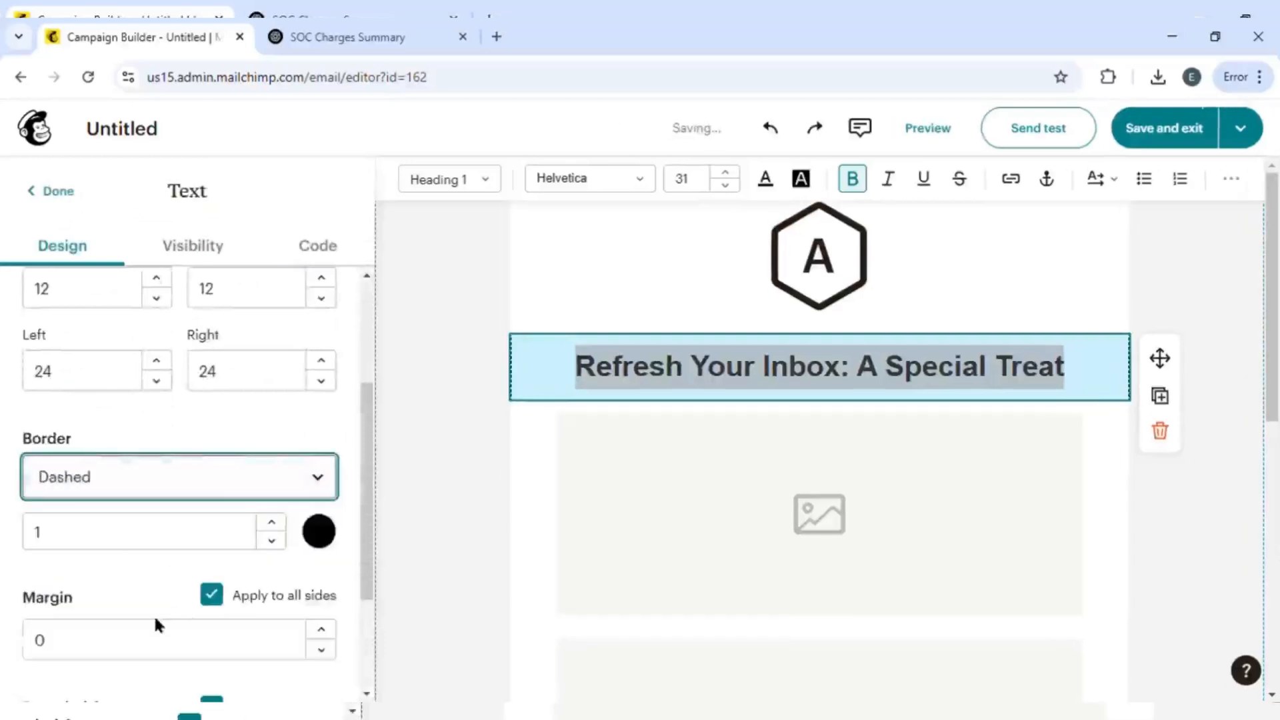
scroll(155, 617, "down", 3)
scroll(180, 552, "up", 2)
scroll(180, 543, "up", 2)
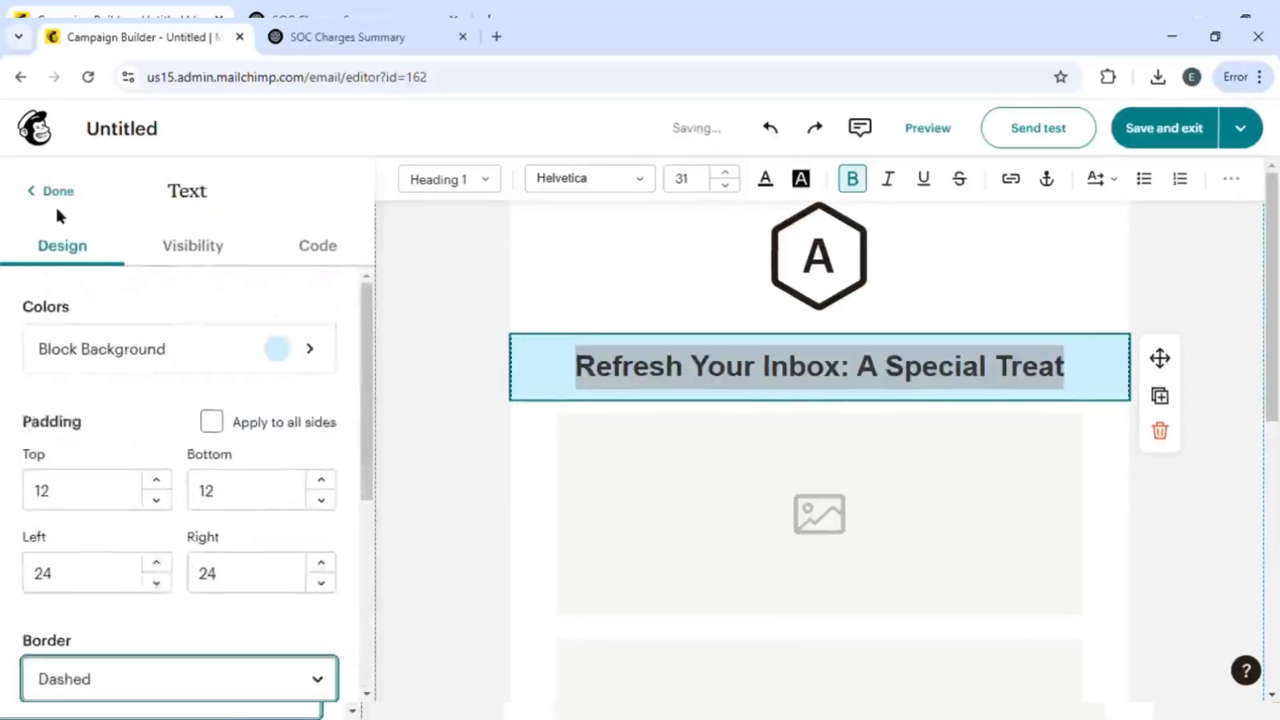
left_click(54, 194)
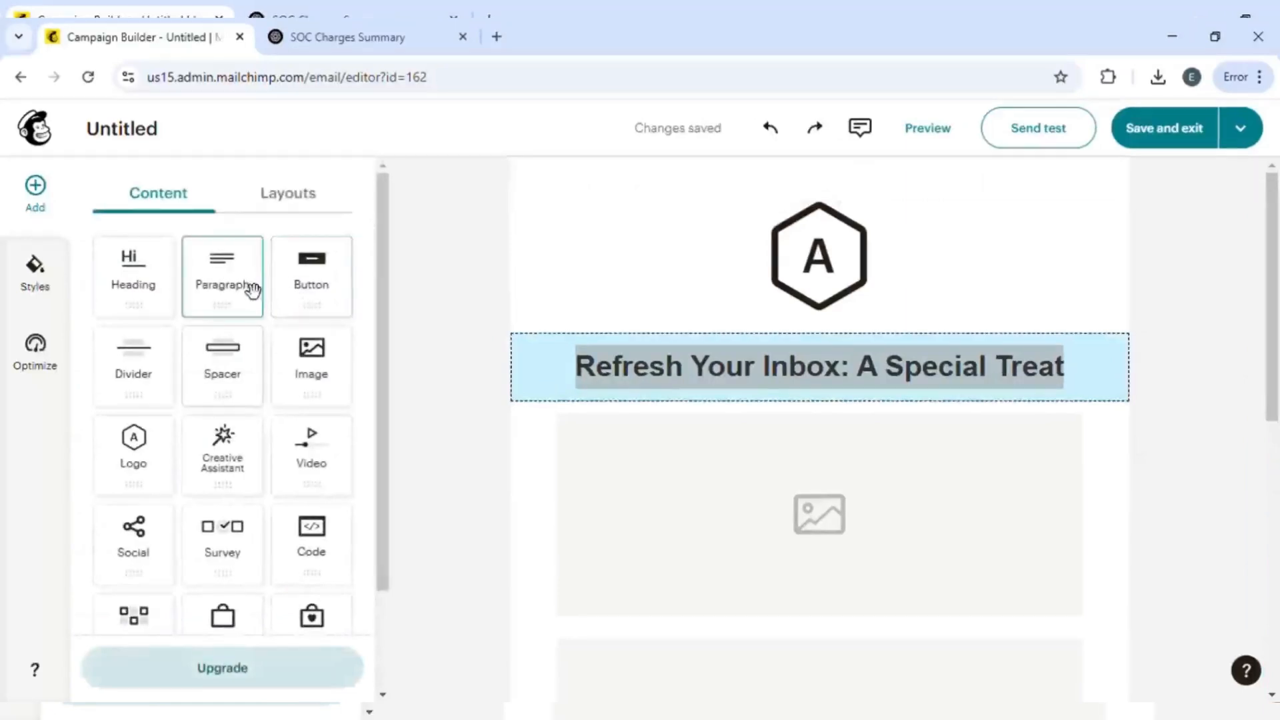
Add a paragraph block below the heading and copy the "We've brewed up something special just for you!" paragraph from ChatGPT
left_click_drag(252, 288, 558, 492)
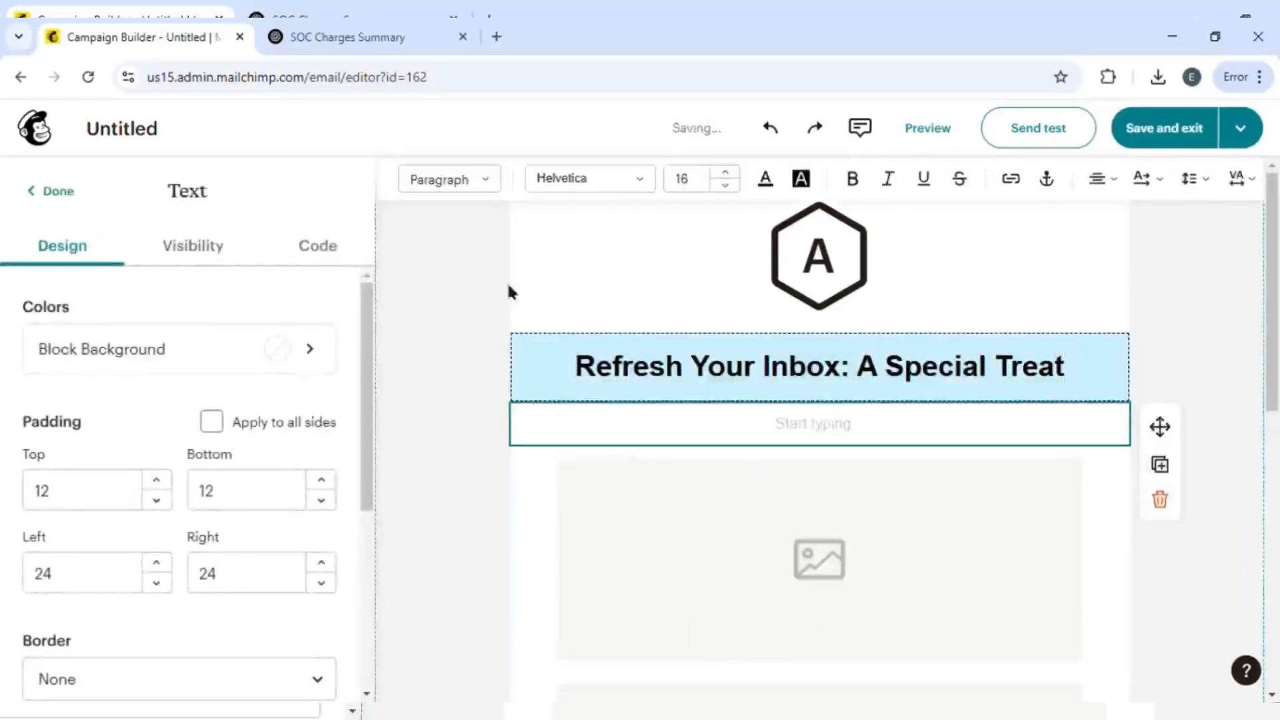
left_click(341, 30)
scroll(544, 436, "down", 4)
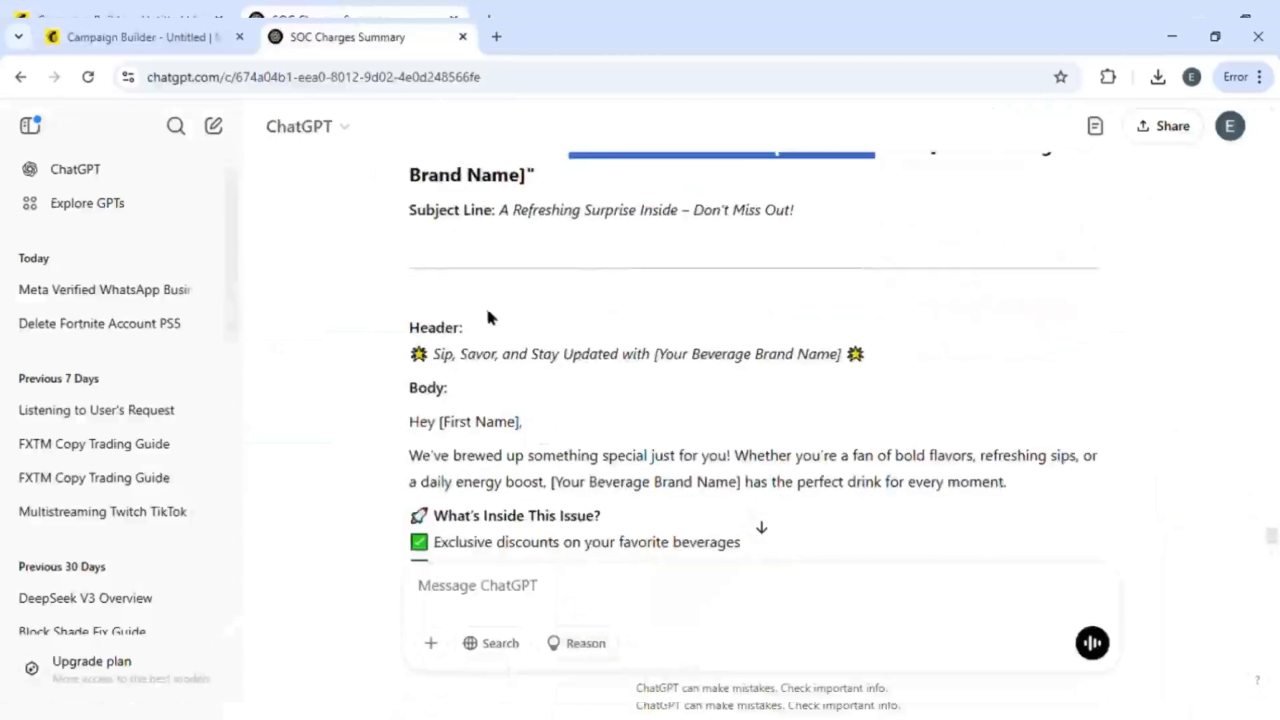
left_click_drag(405, 453, 1037, 496)
key("ctrl+c")
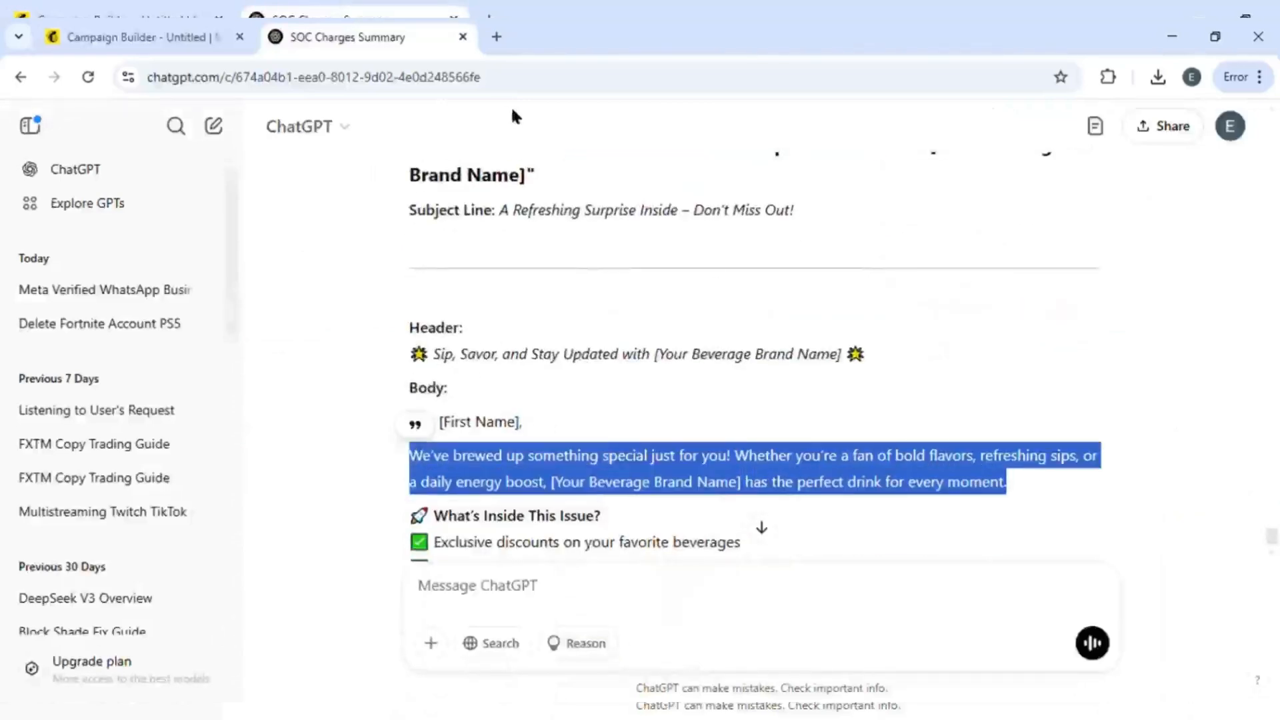
Paste the copied text into Mailchimp's paragraph block and replace "[Your Beverage Brand Name] has" with "we have"
left_click(162, 32)
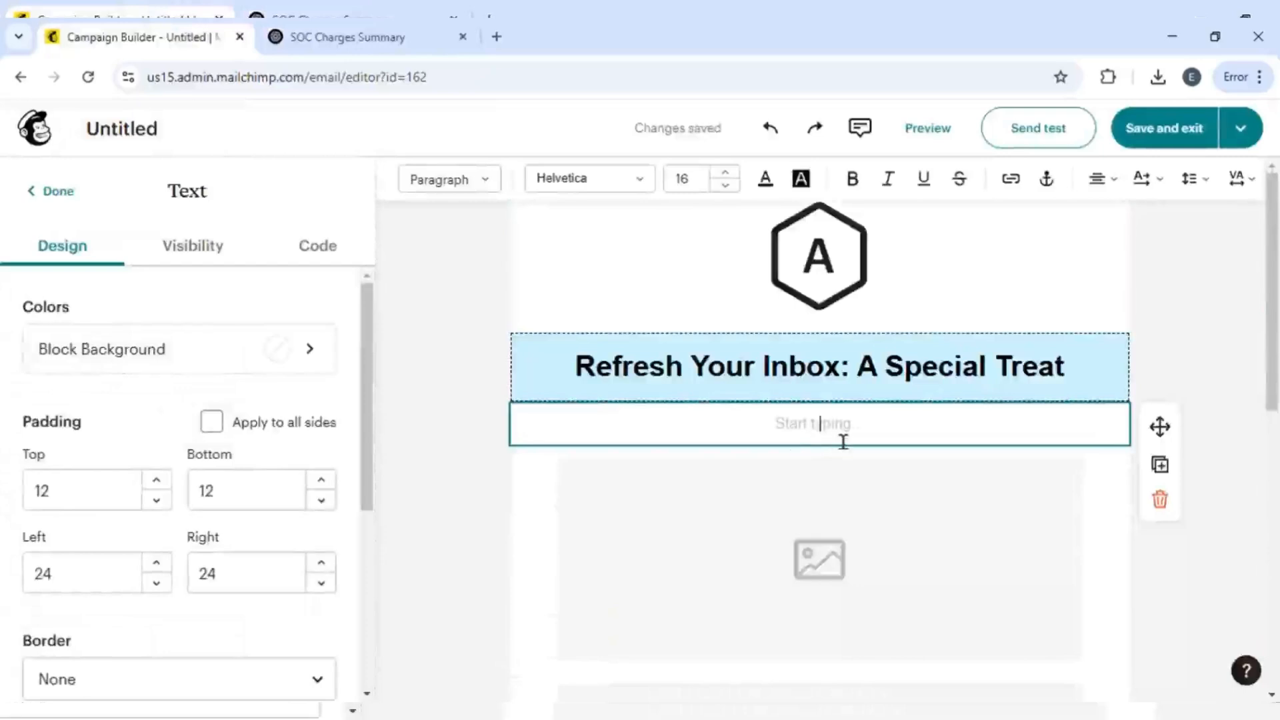
key("ctrl+v")
triple_click(844, 486)
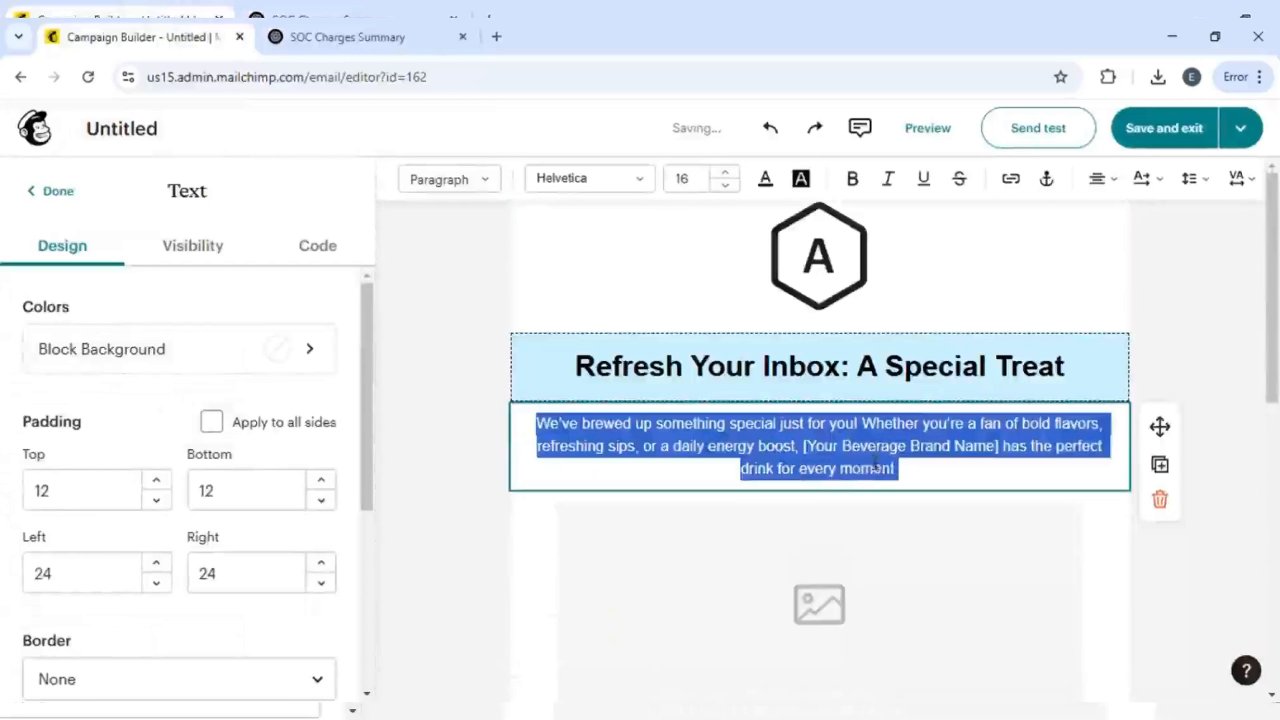
left_click(860, 446)
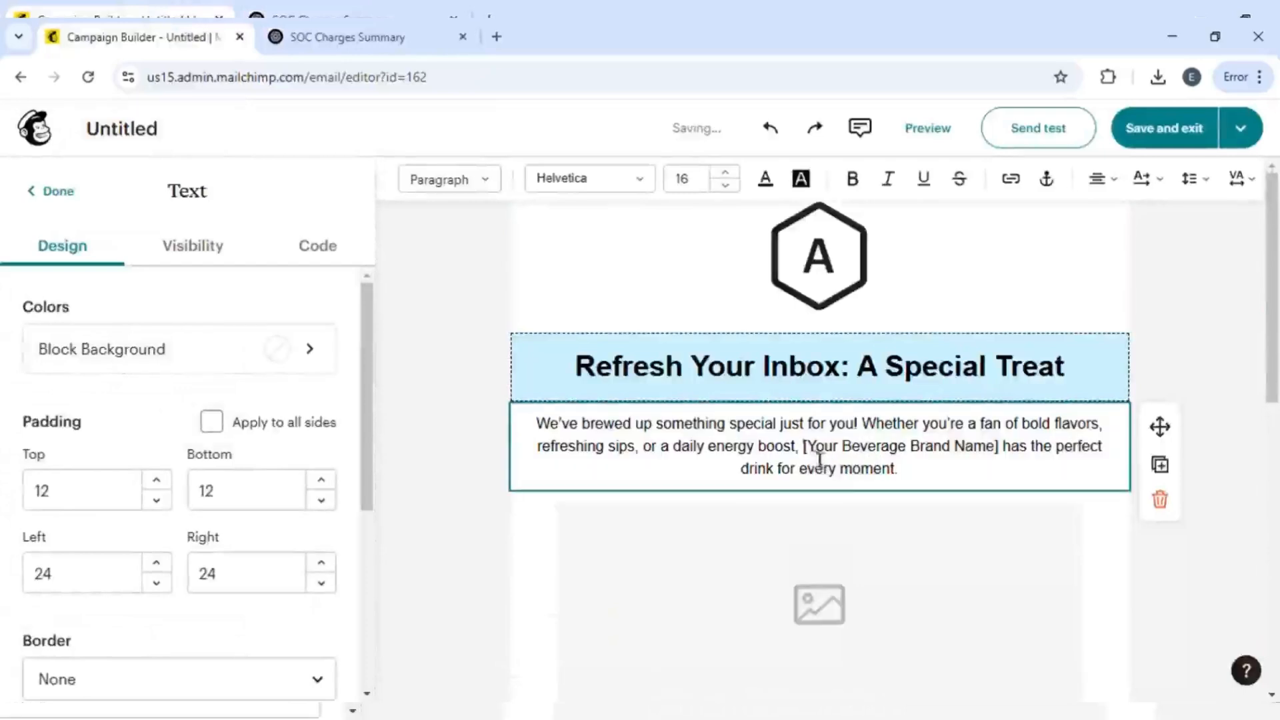
left_click_drag(803, 446, 1040, 462)
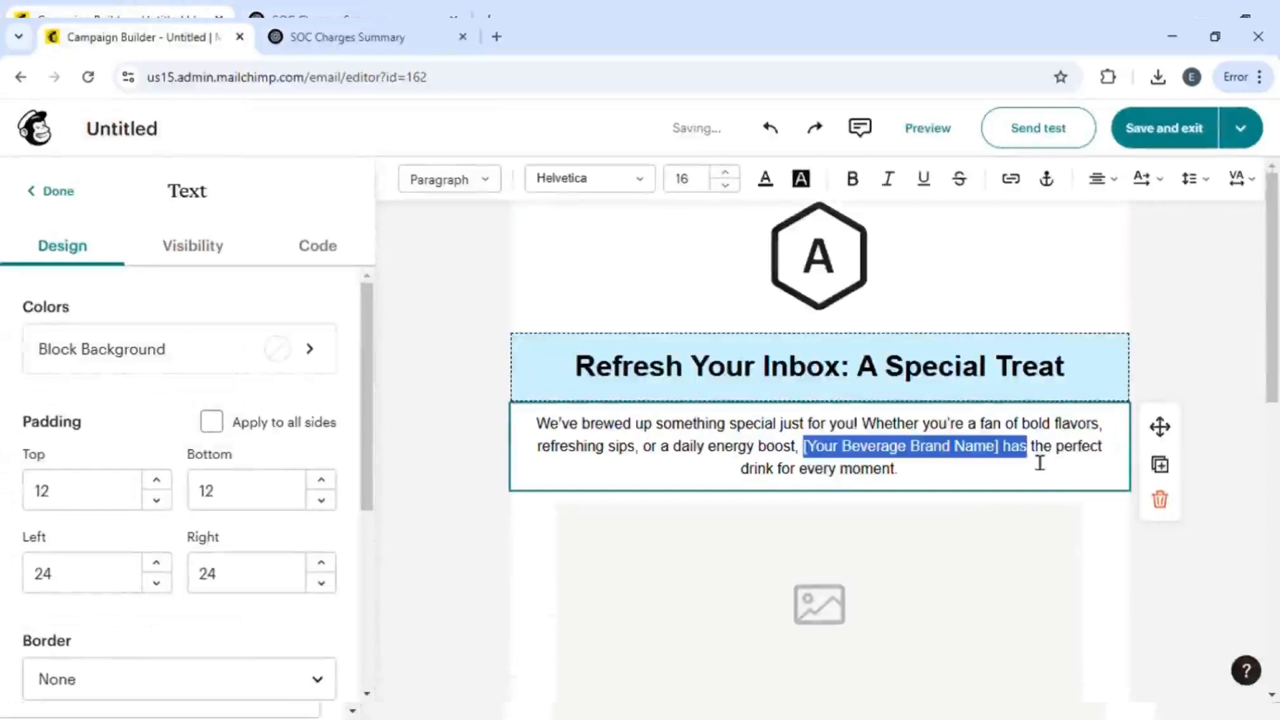
type("we have")
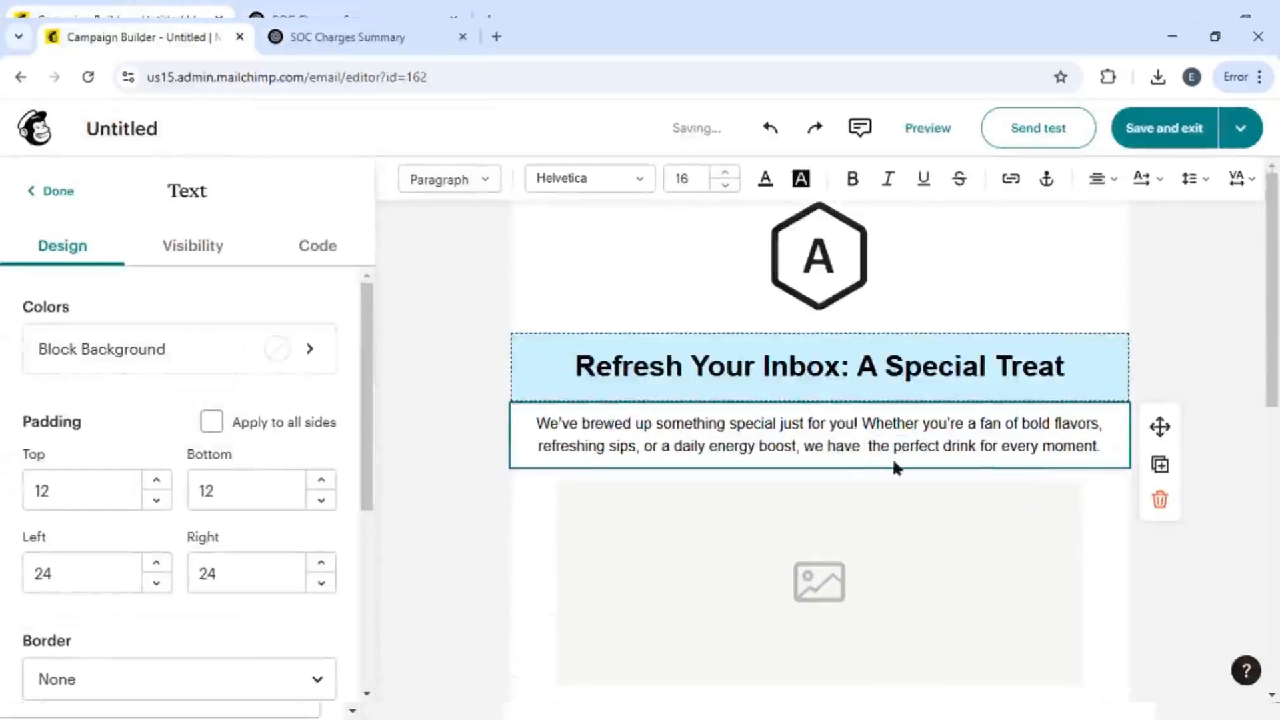
key("BackSpace")
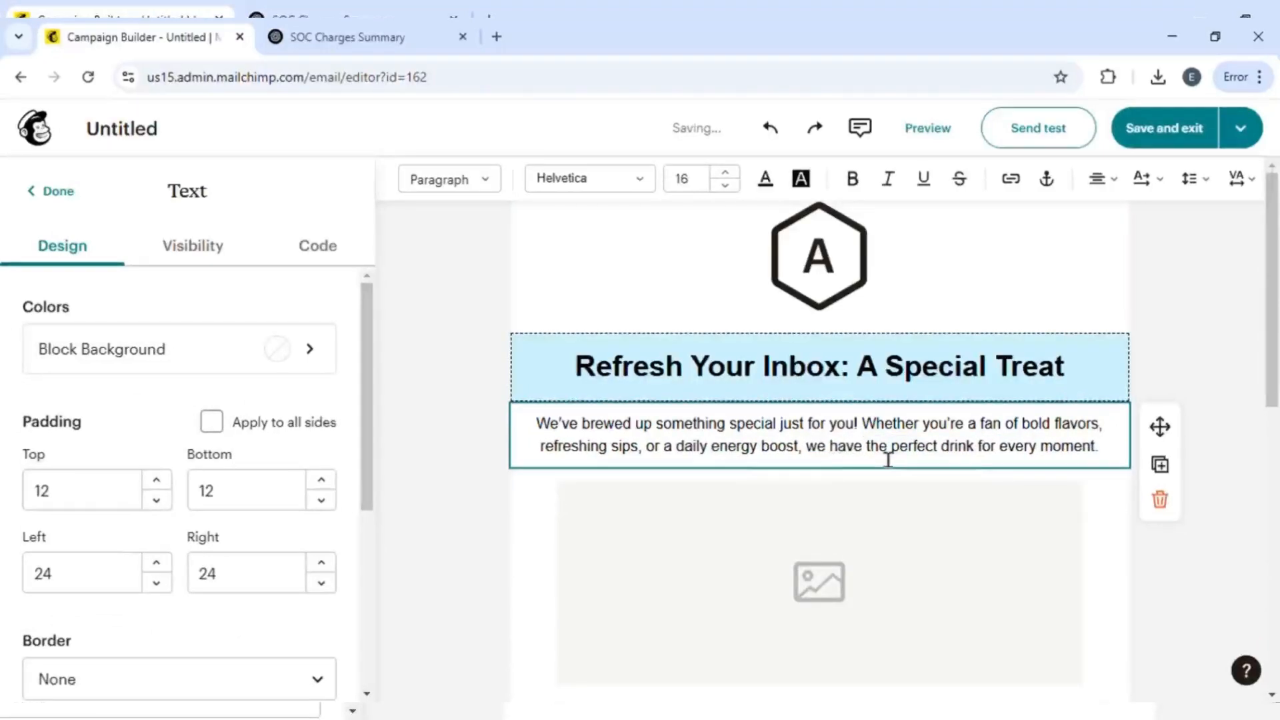
Set the paragraph block's background to the pale periwinkle-blue default color
triple_click(746, 462)
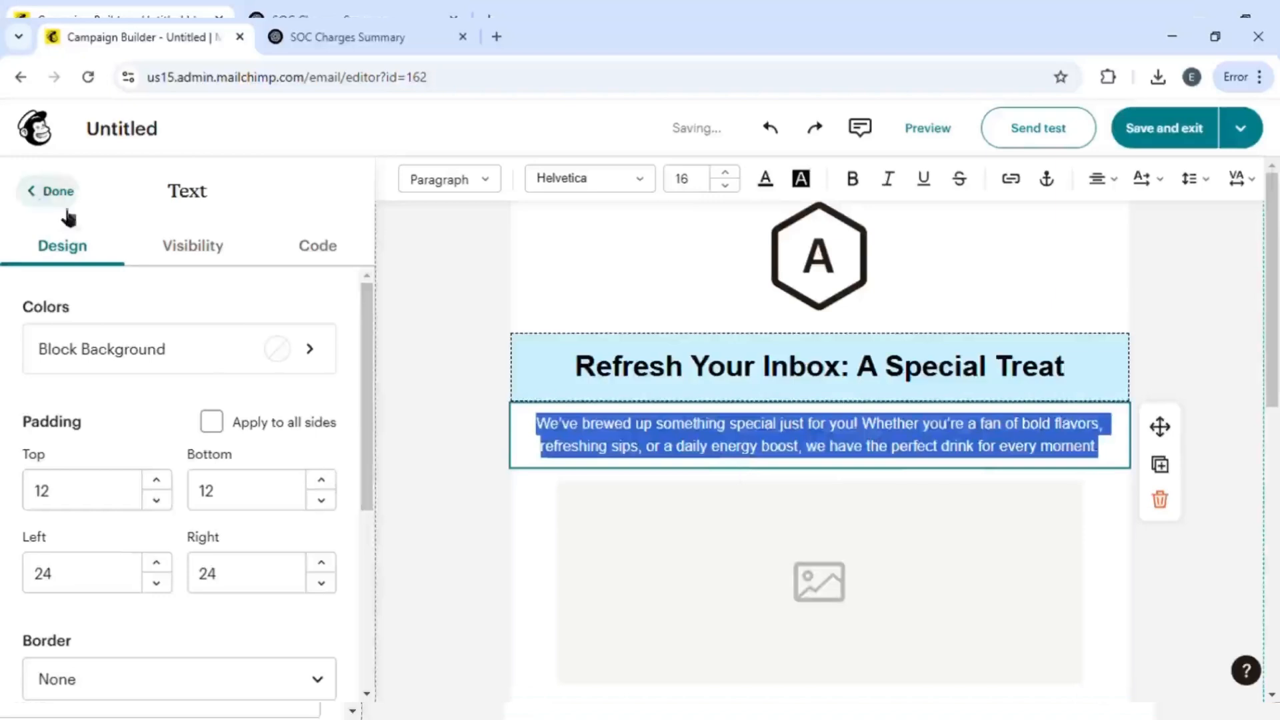
left_click(214, 351)
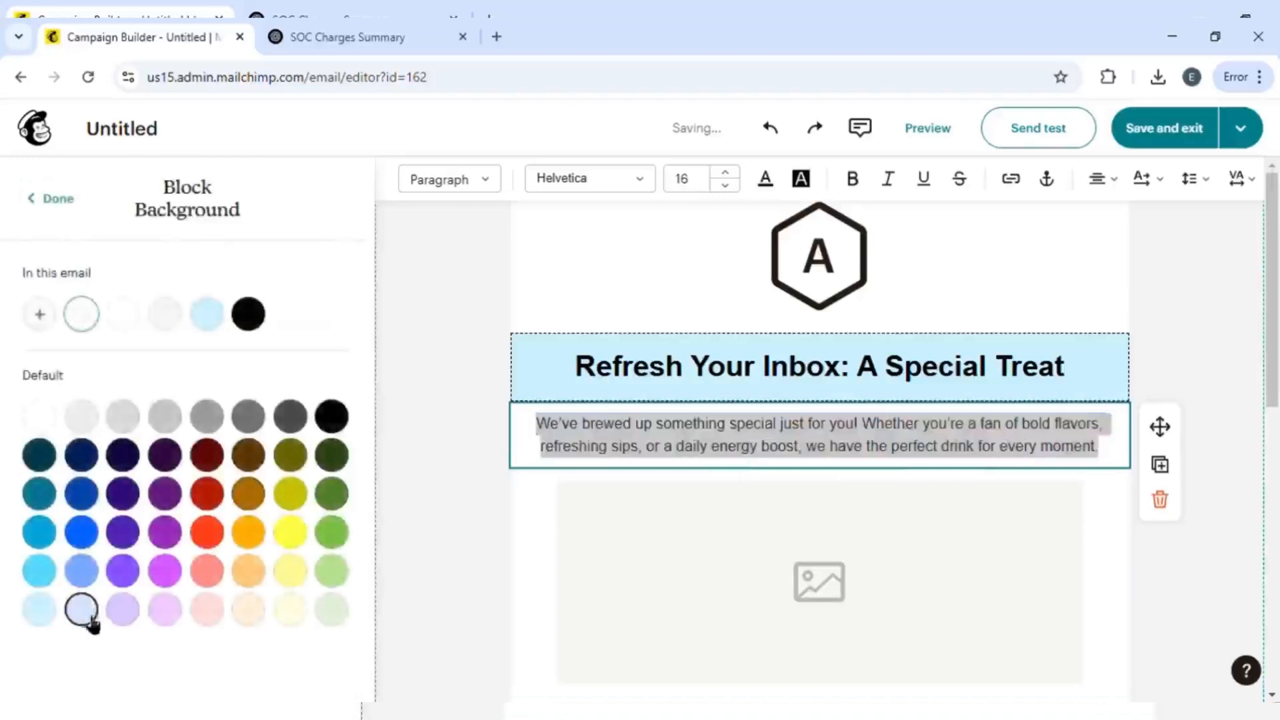
left_click(124, 608)
left_click(607, 474)
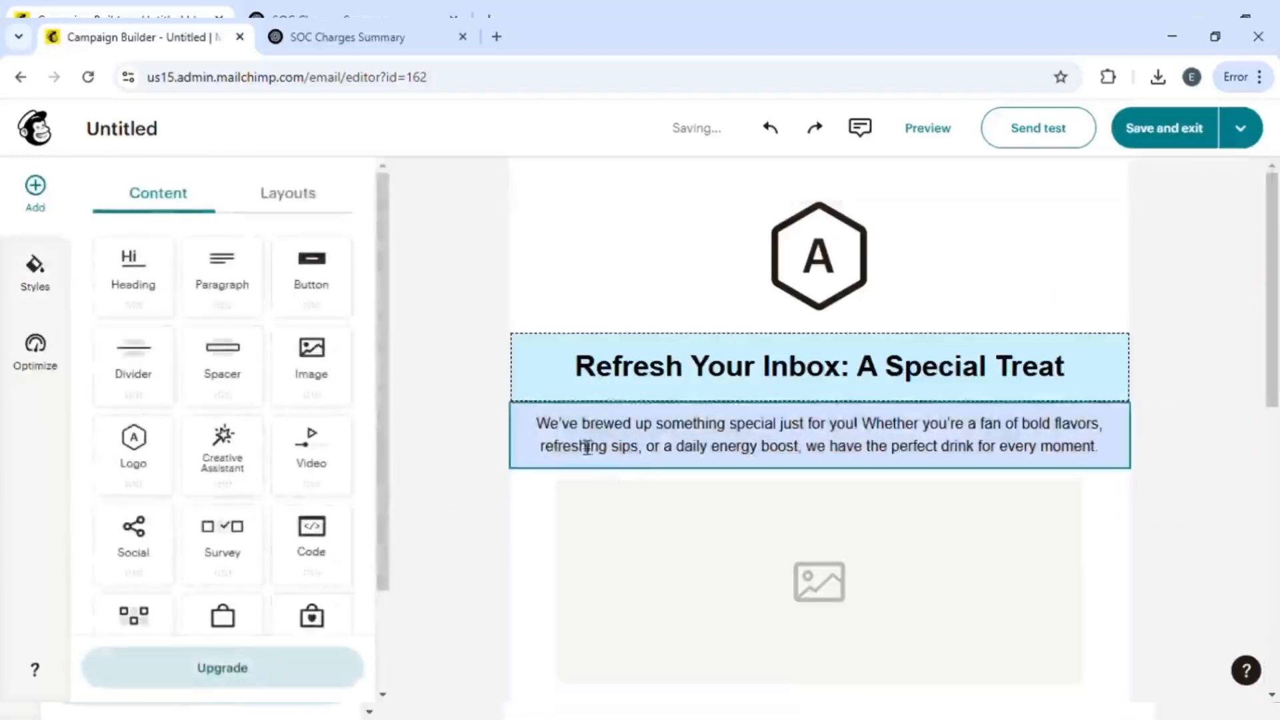
Make the entire text of the paragraph block bold
double_click(590, 452)
left_click(586, 449)
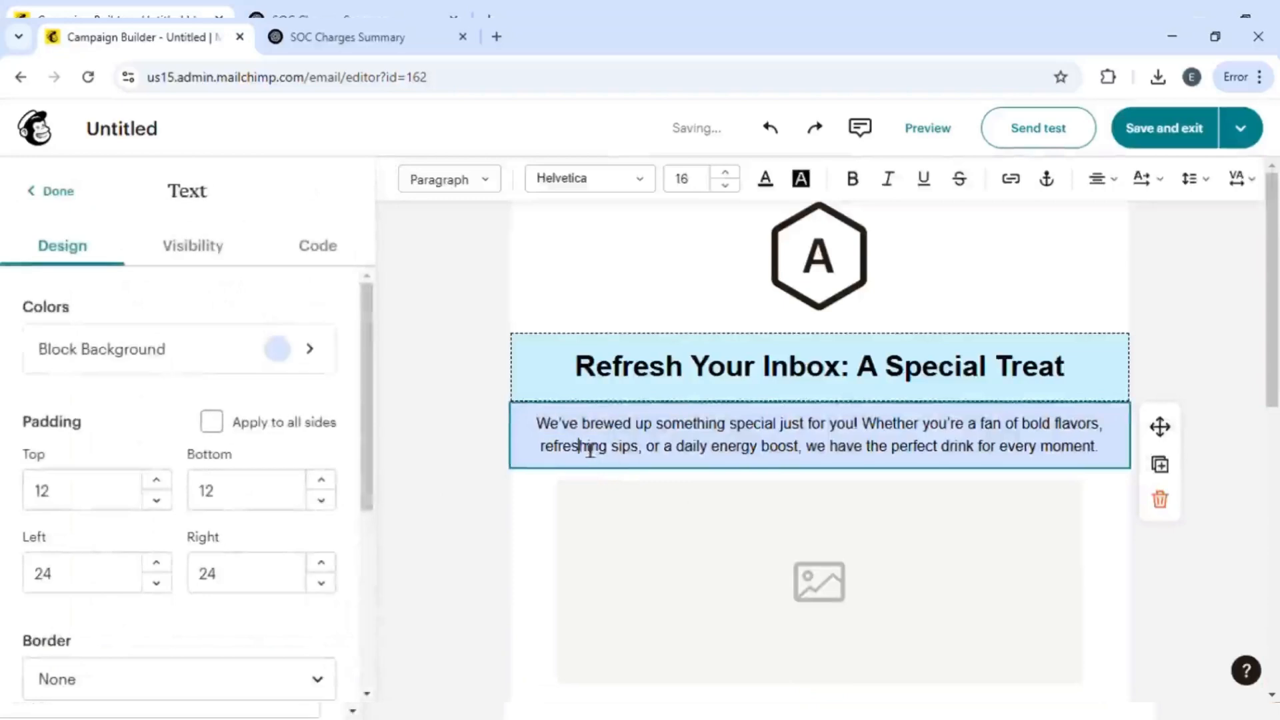
triple_click(780, 453)
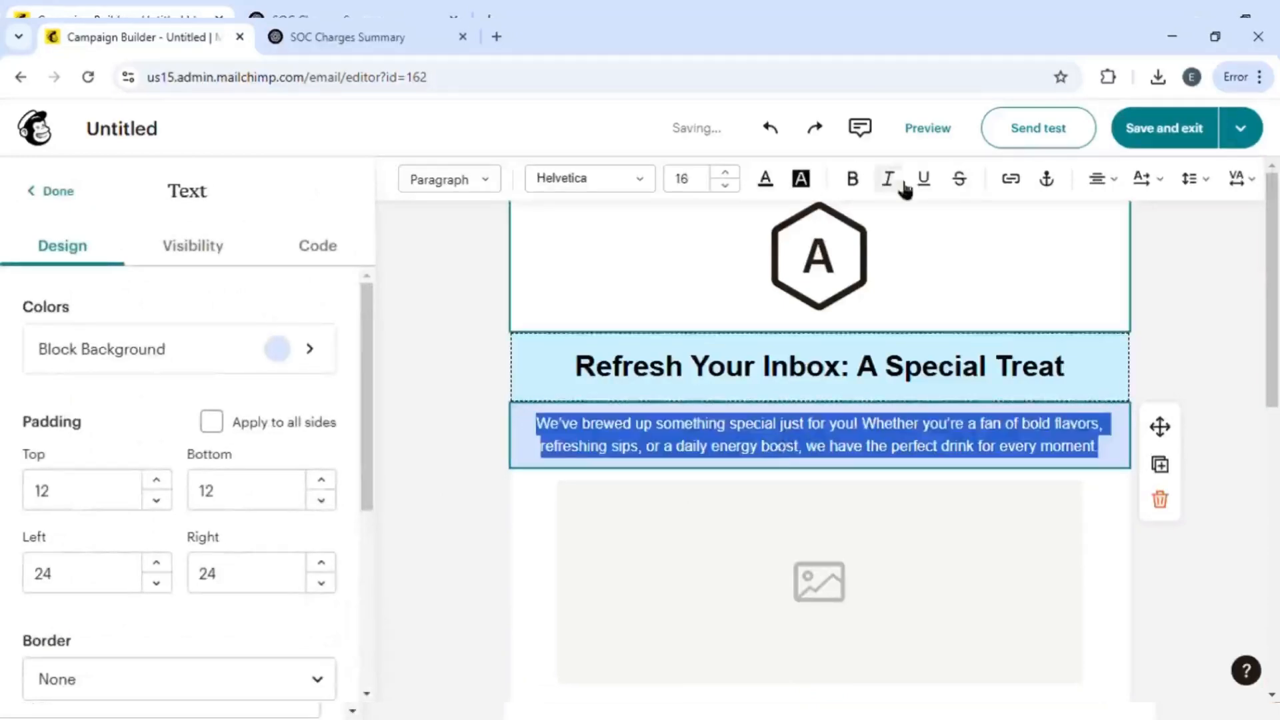
left_click(853, 179)
left_click(464, 525)
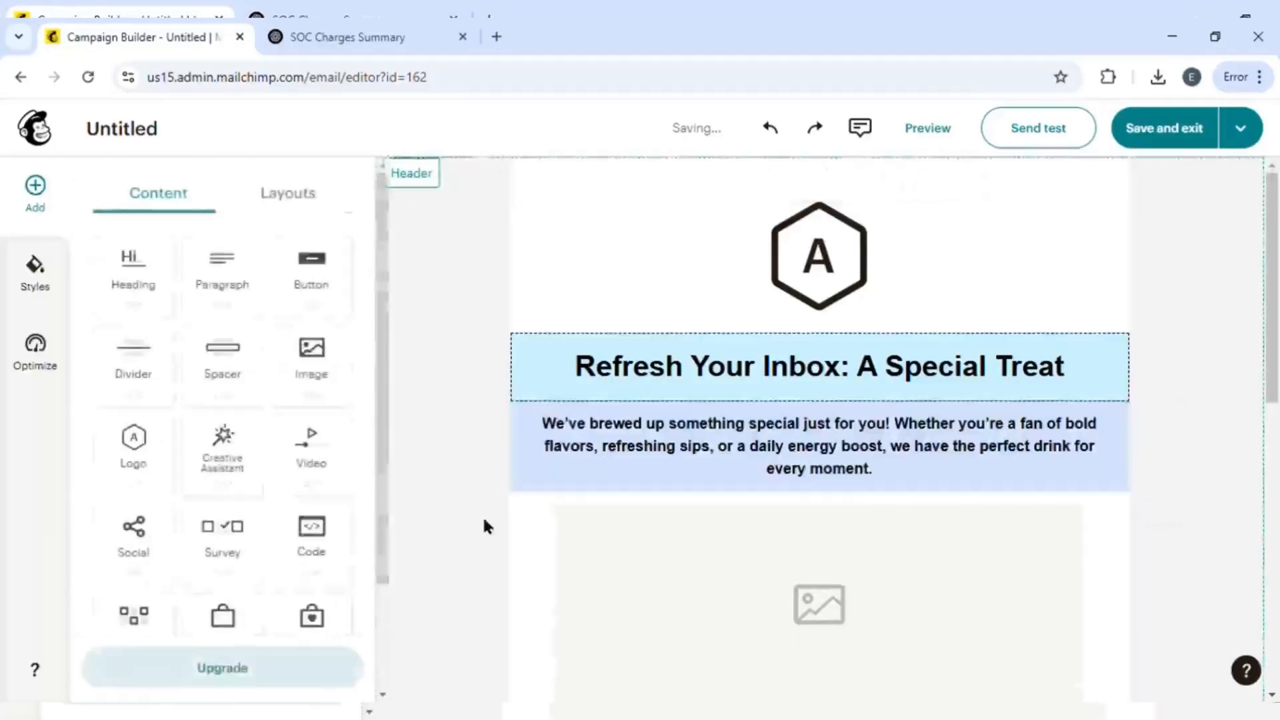
Add a button block between the paragraph and the image placeholder, keeping its link type as Web
left_click(646, 570)
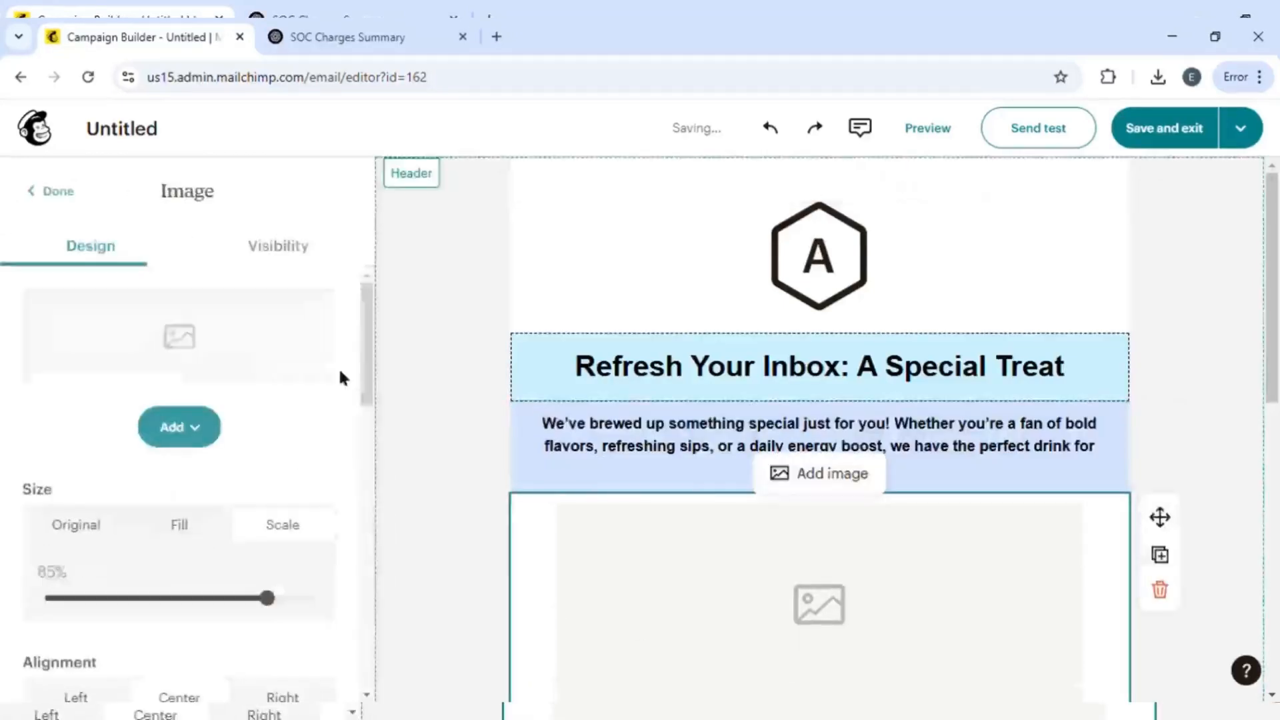
left_click(55, 193)
left_click_drag(559, 421, 822, 574)
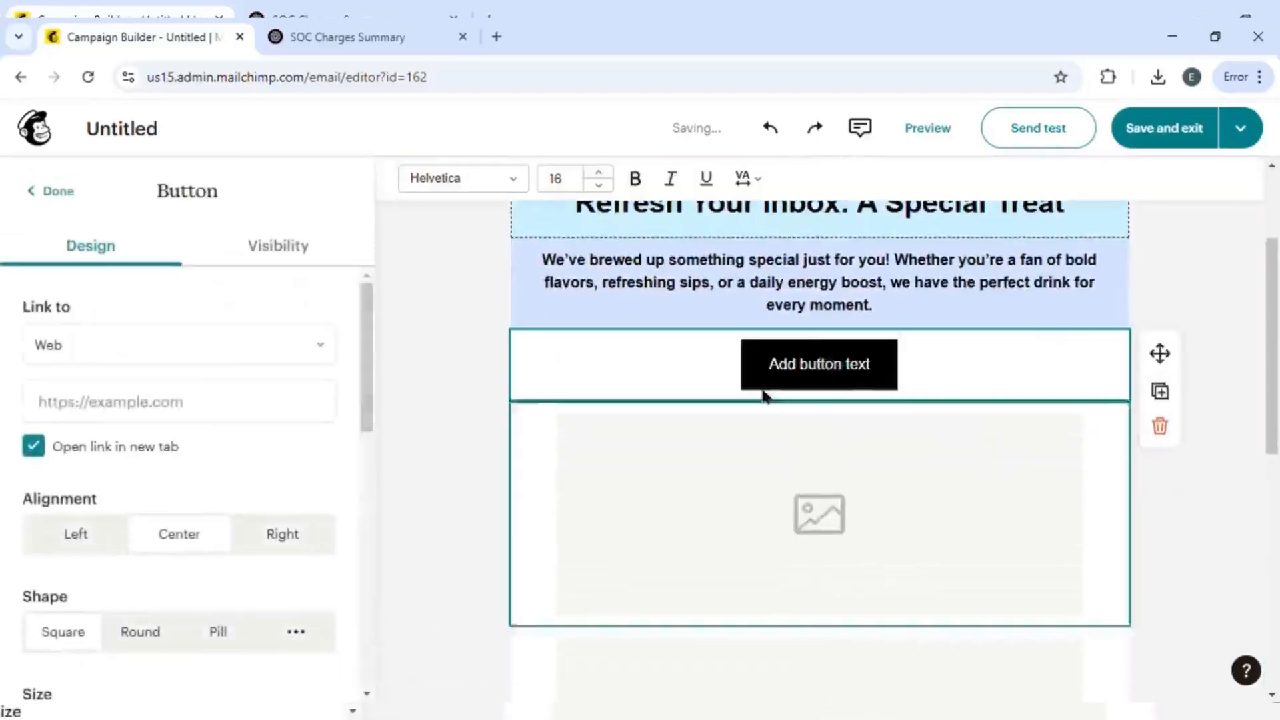
left_click(260, 352)
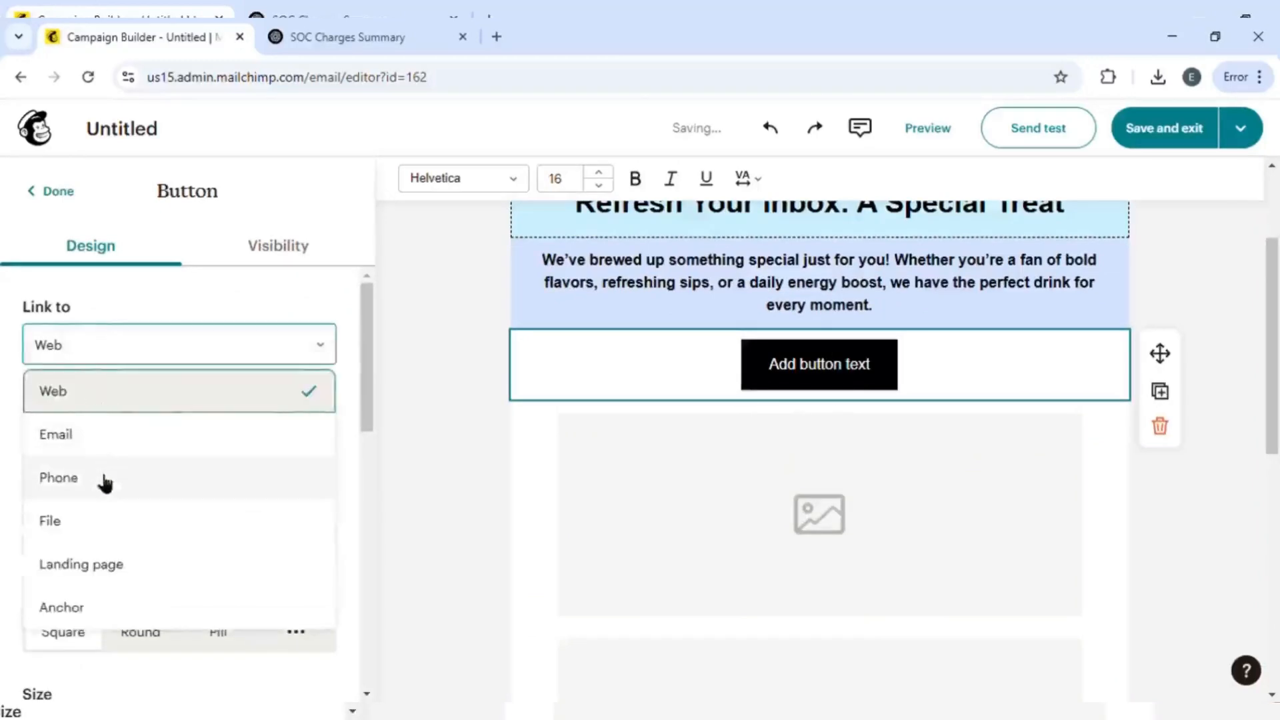
left_click(287, 294)
left_click(152, 405)
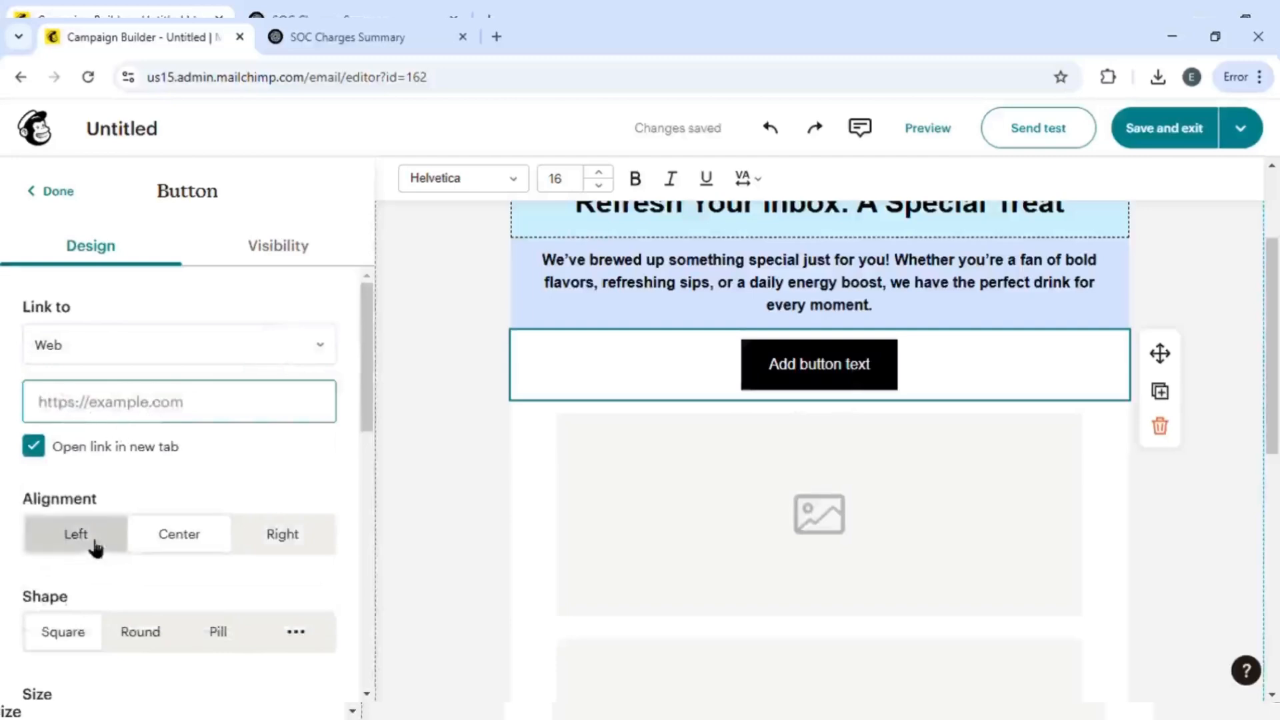
scroll(94, 542, "down", 4)
scroll(94, 545, "up", 4)
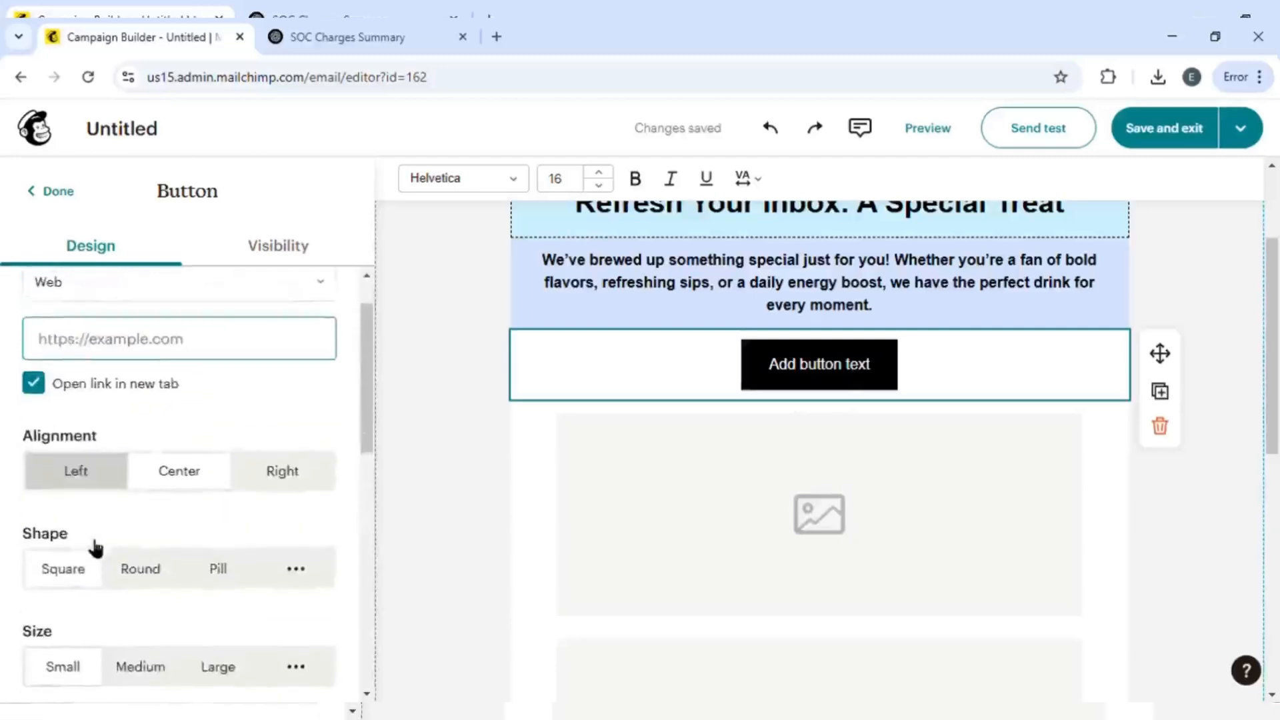
left_click(60, 192)
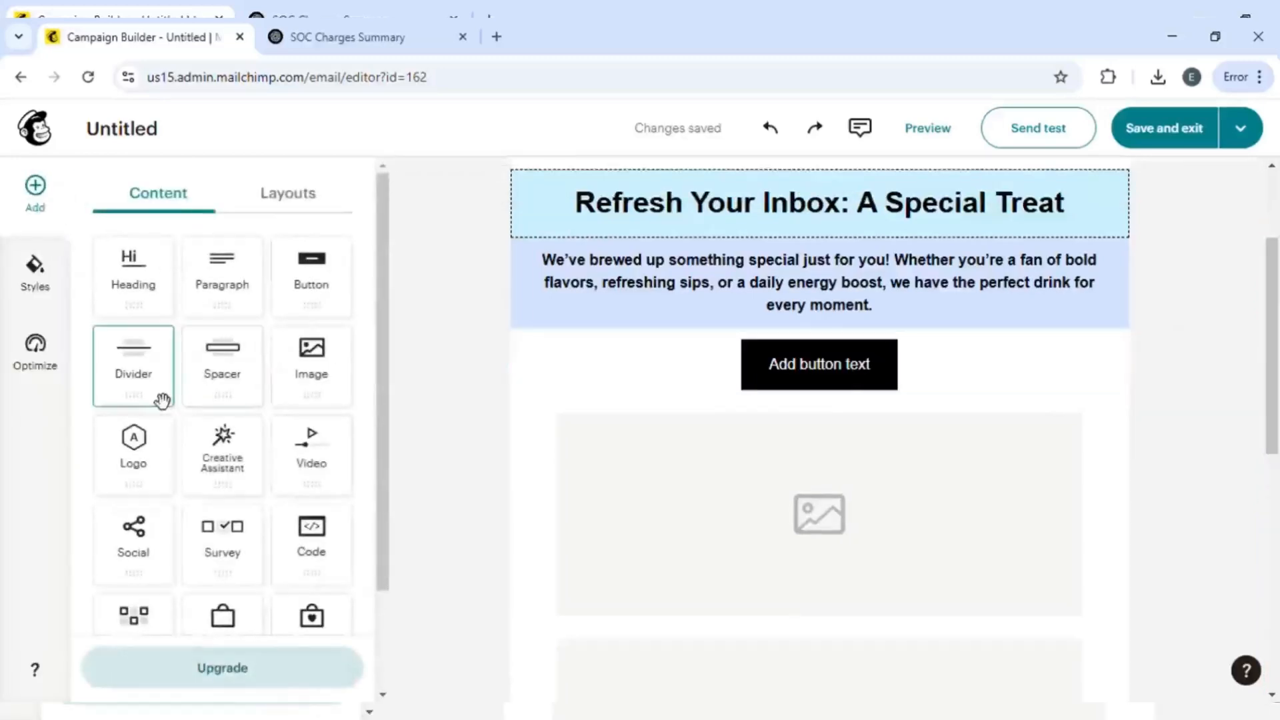
Add a divider block below the button and set its line style to Dotted
left_click_drag(163, 400, 720, 444)
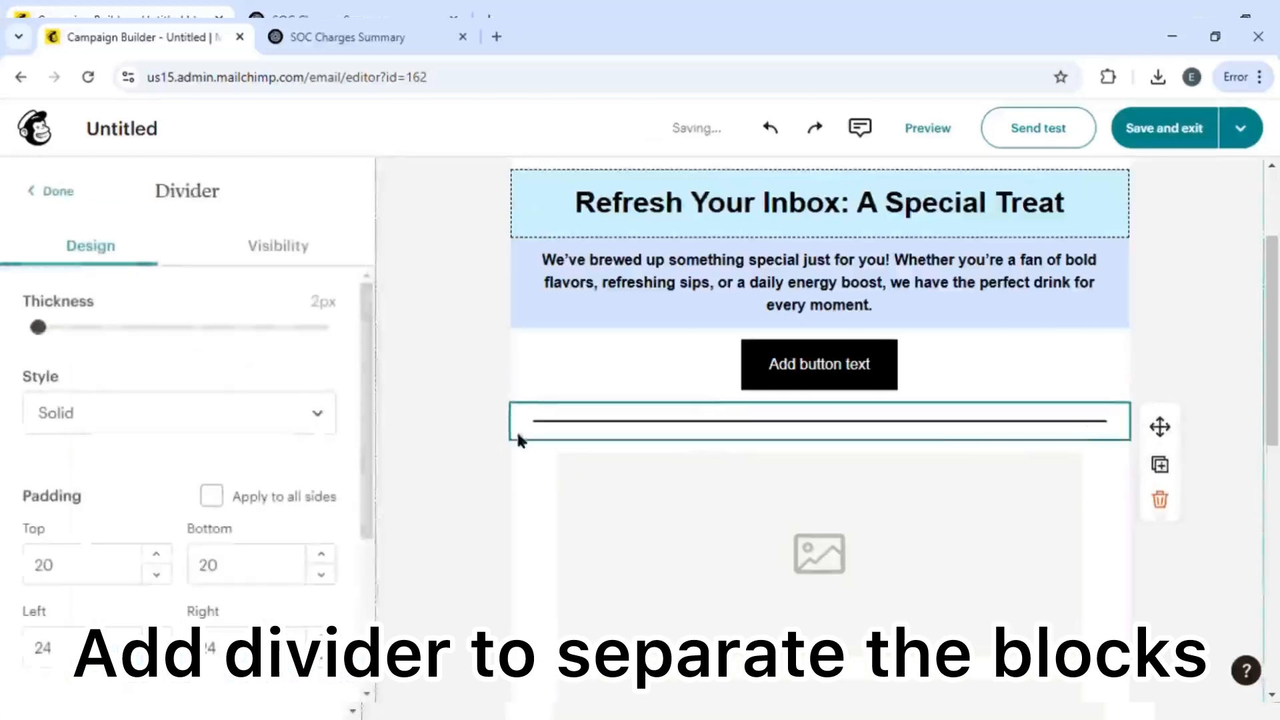
left_click(302, 427)
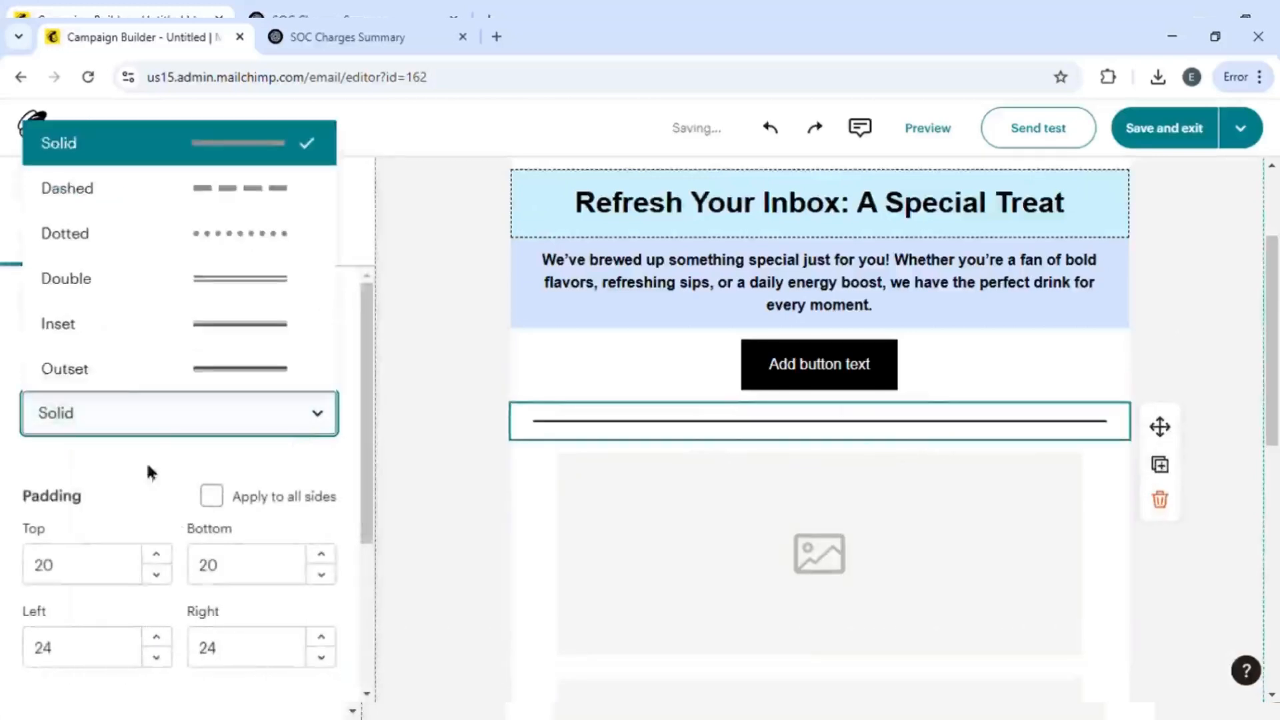
left_click(193, 369)
left_click(246, 428)
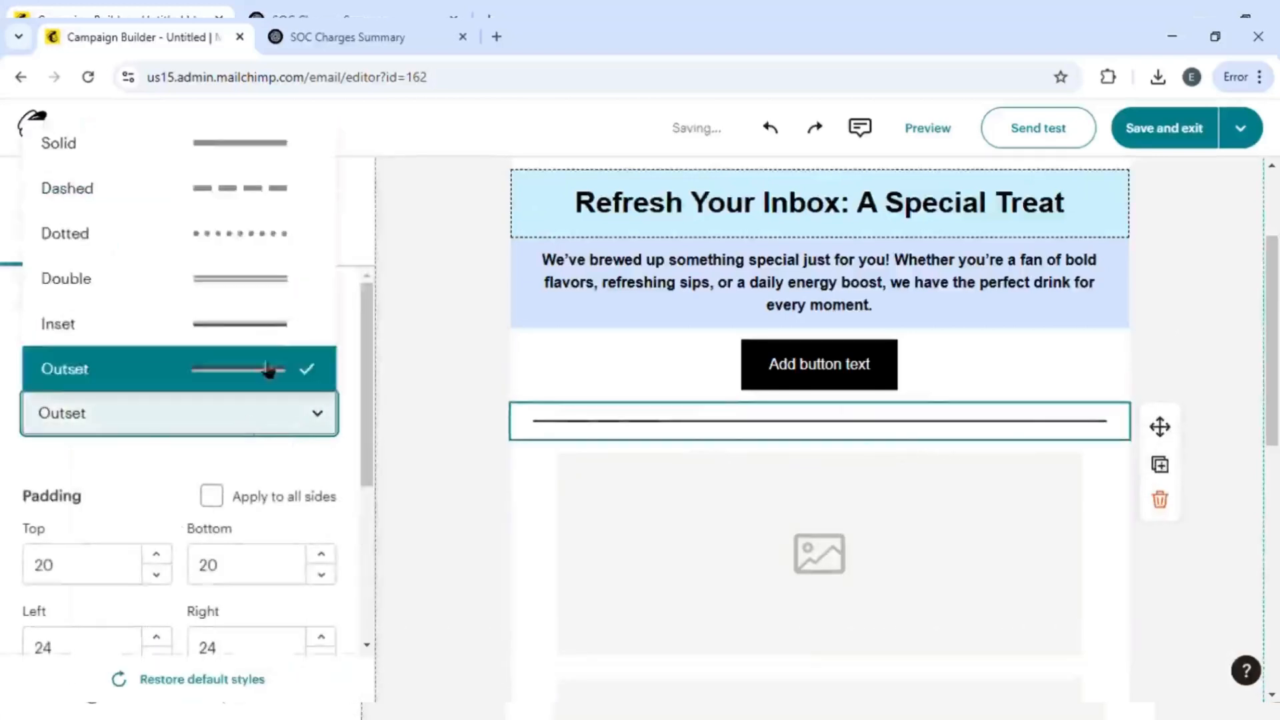
left_click(288, 253)
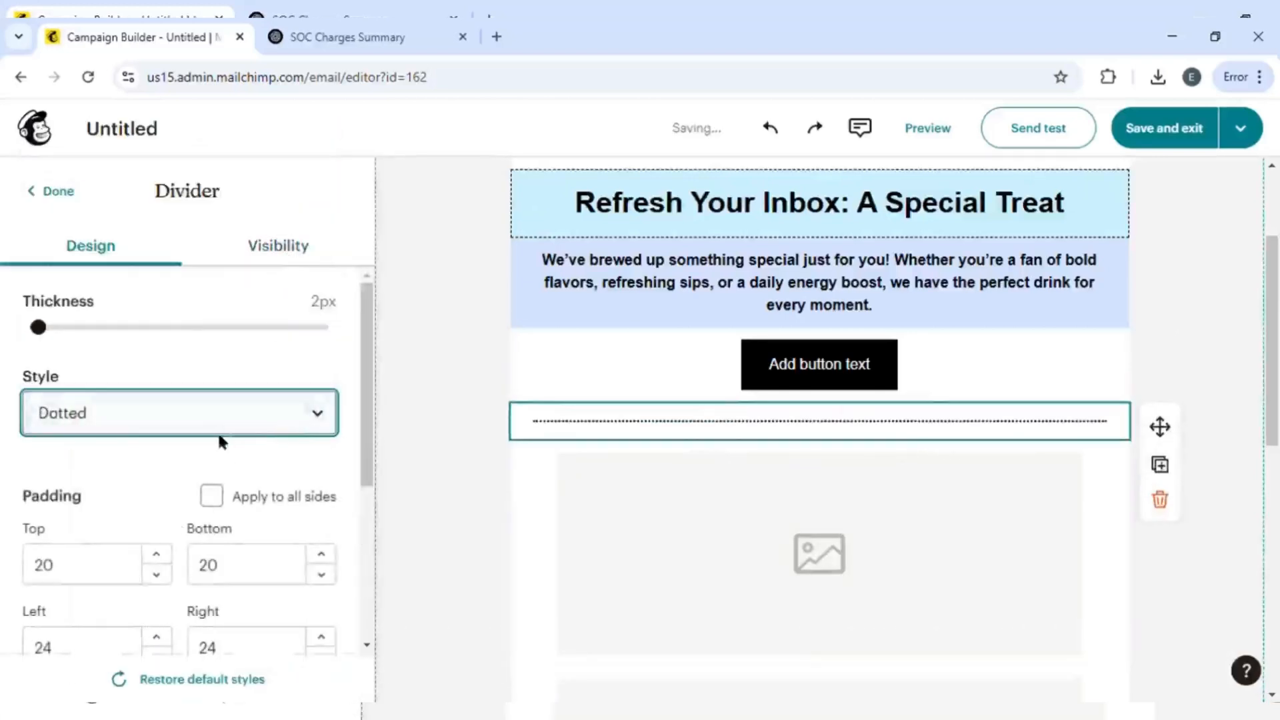
left_click(56, 194)
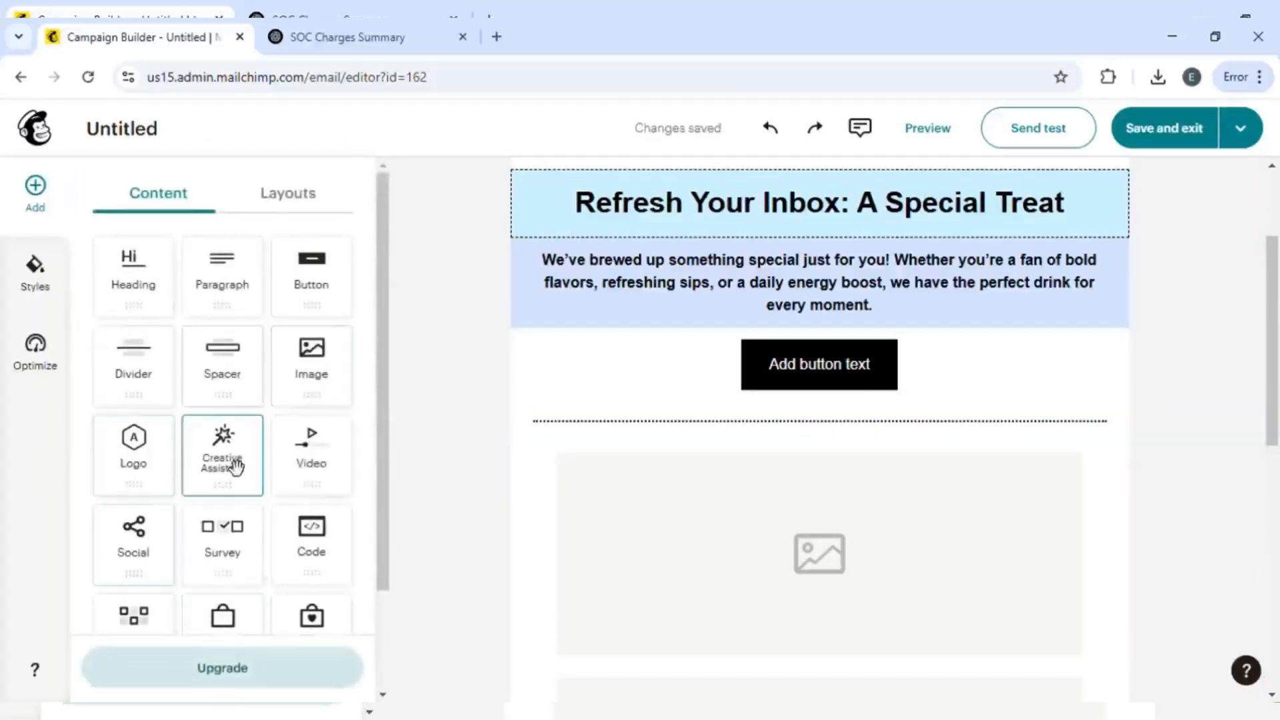
left_click_drag(237, 467, 725, 554)
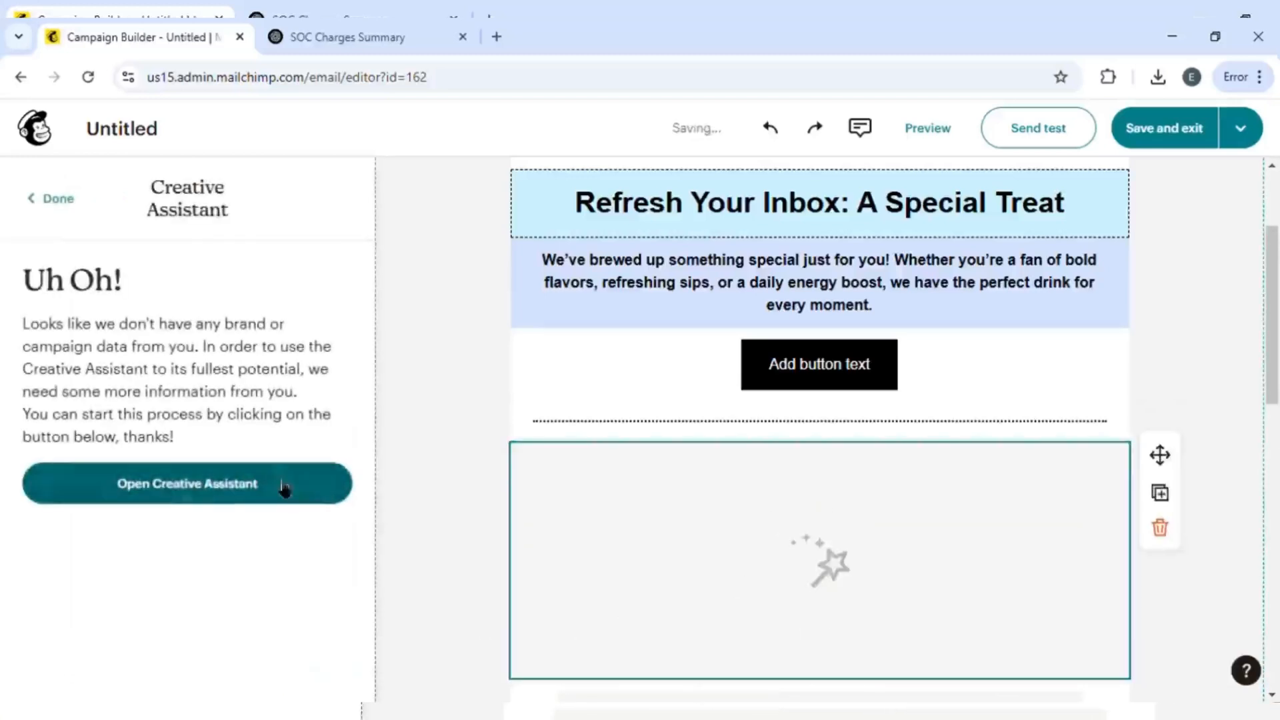
left_click(58, 198)
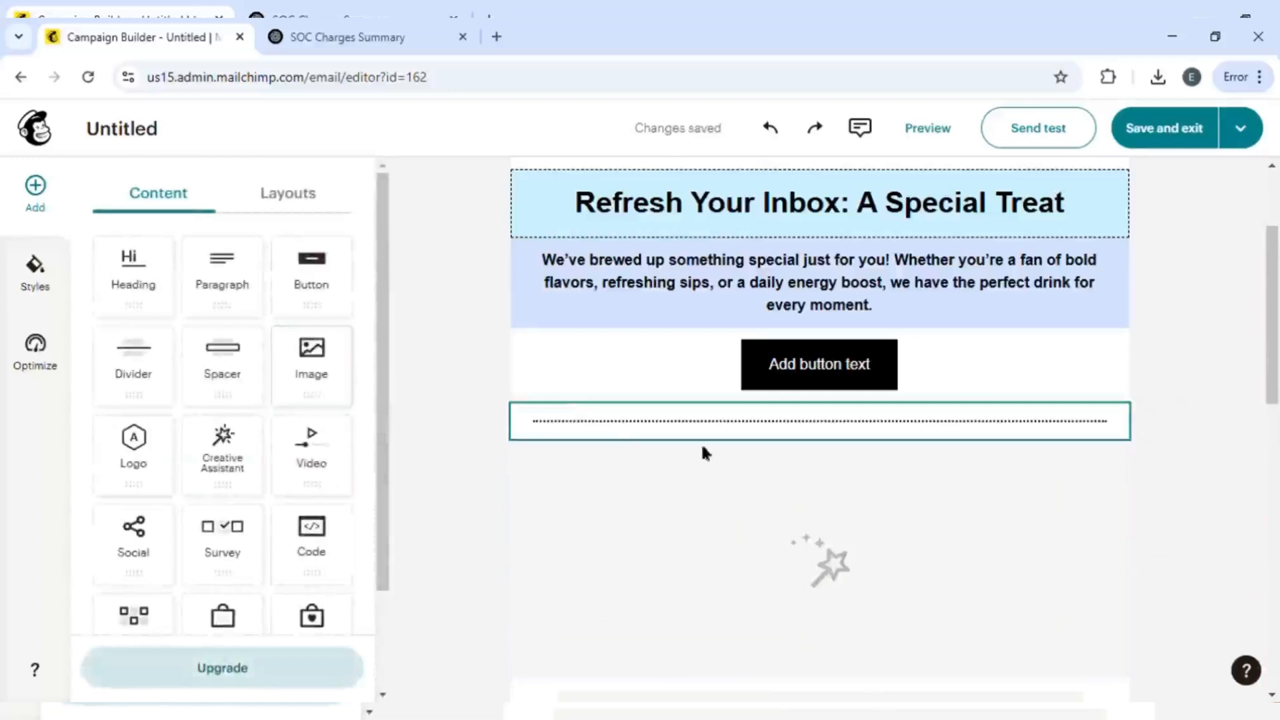
left_click(688, 579)
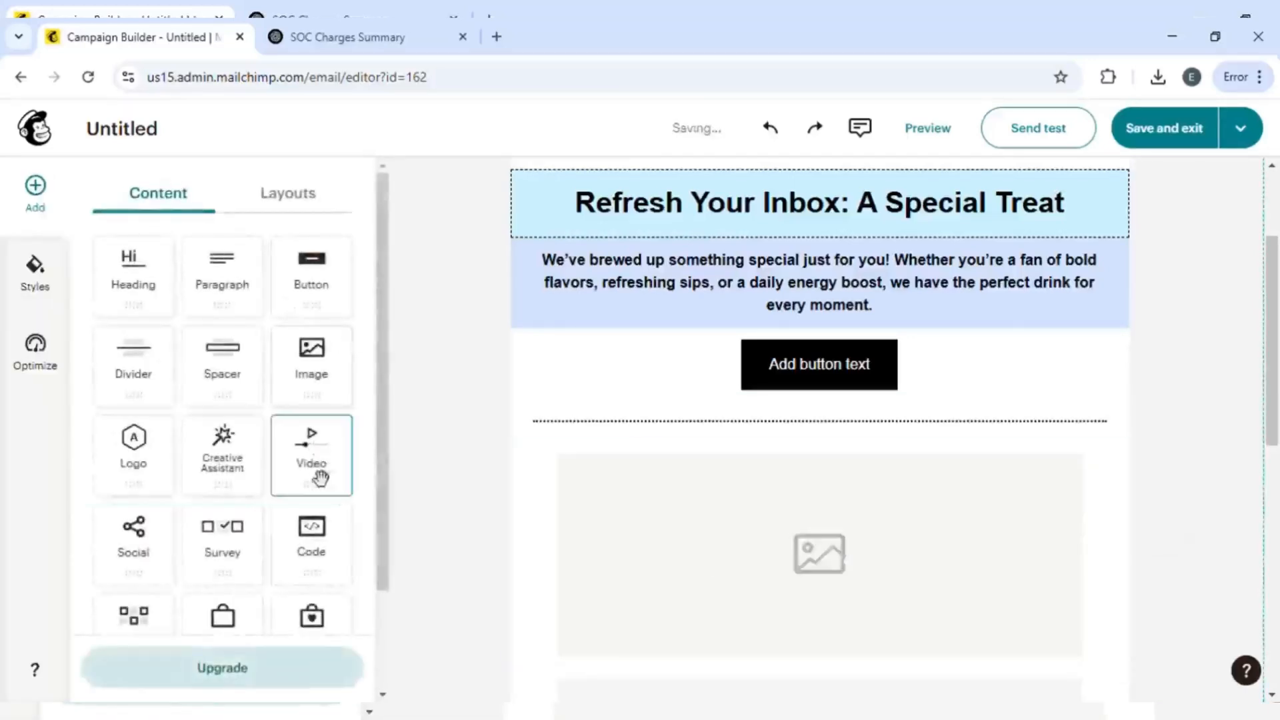
left_click_drag(336, 479, 840, 564)
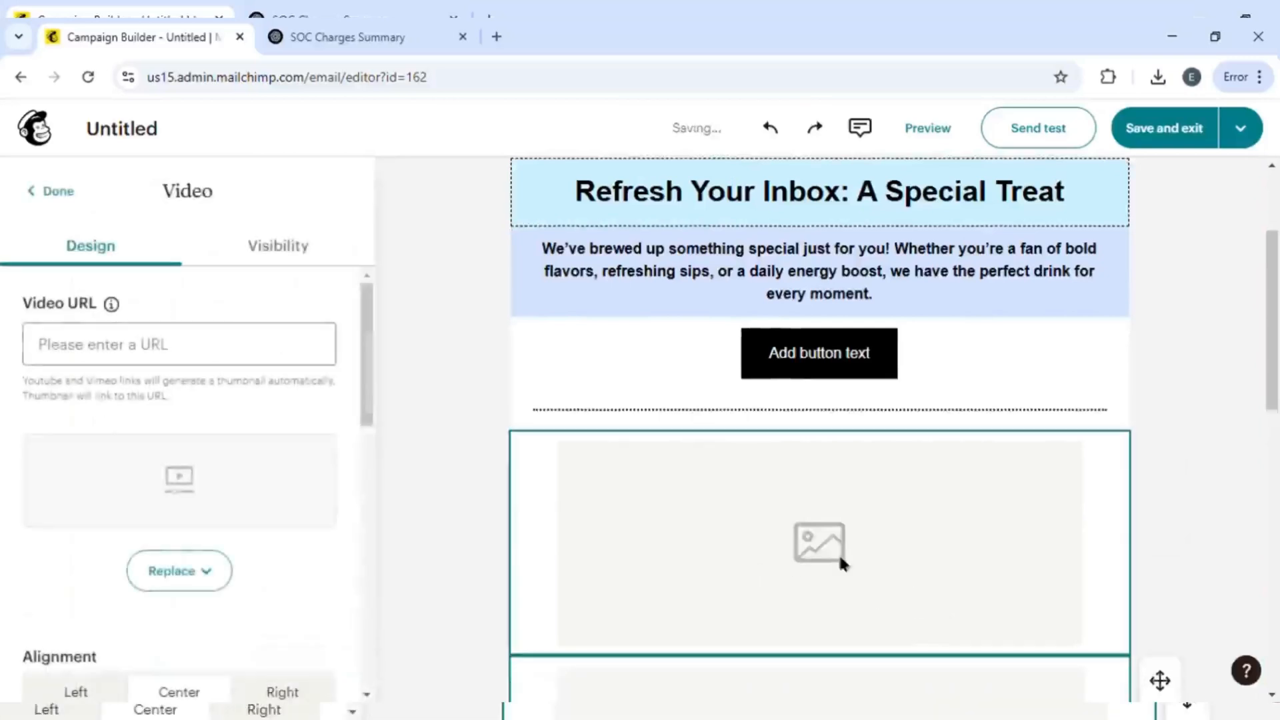
left_click(646, 539)
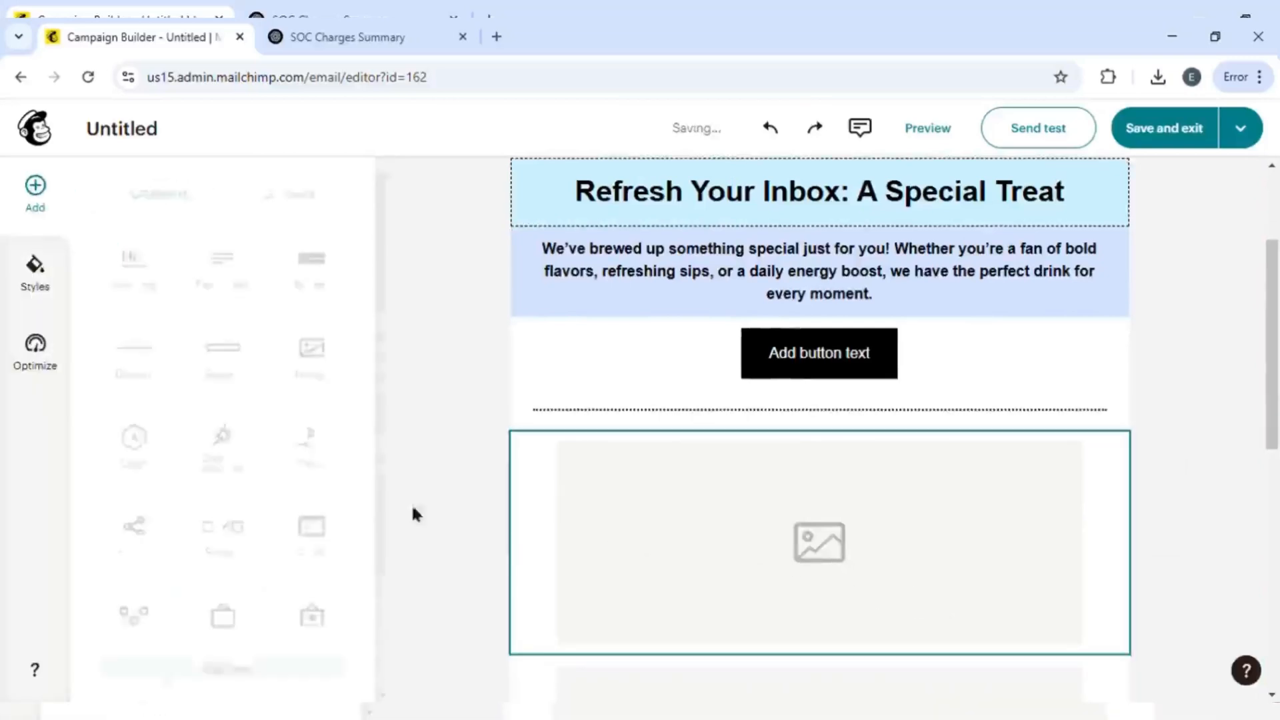
Add a social block below the dotted divider, beside the image placeholder, and open its settings
scroll(142, 533, "down", 2)
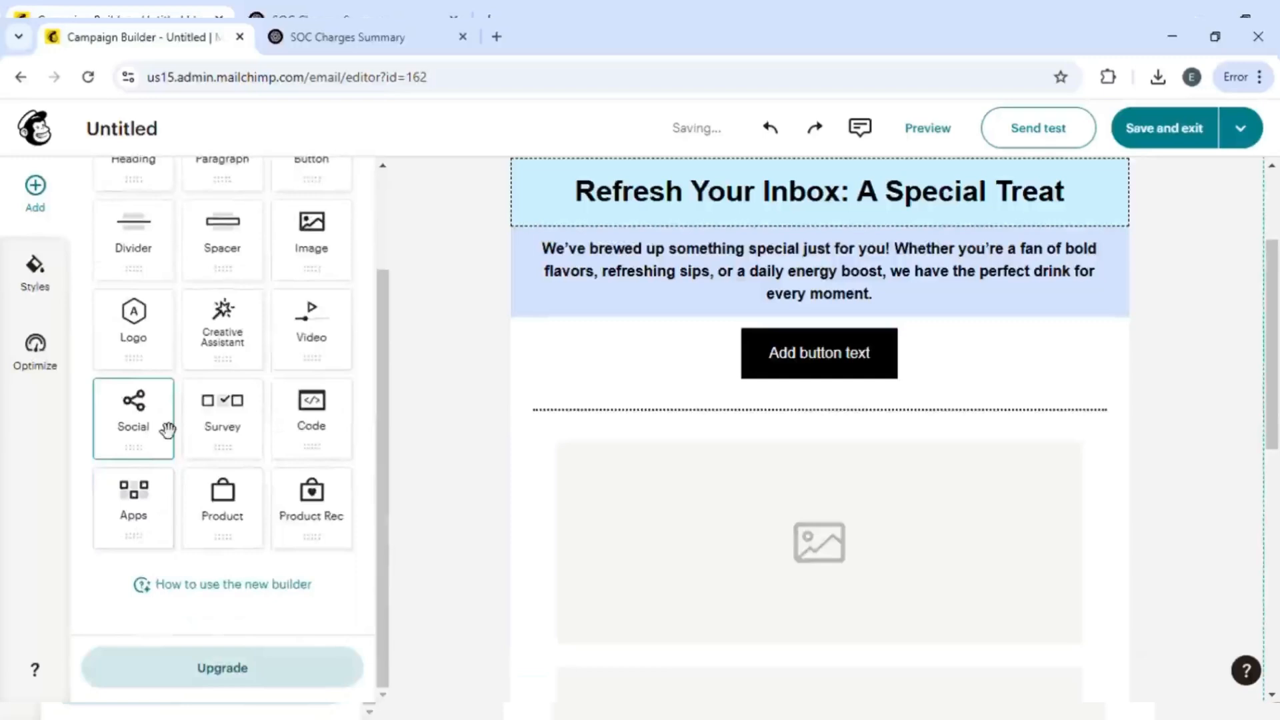
left_click_drag(109, 443, 640, 552)
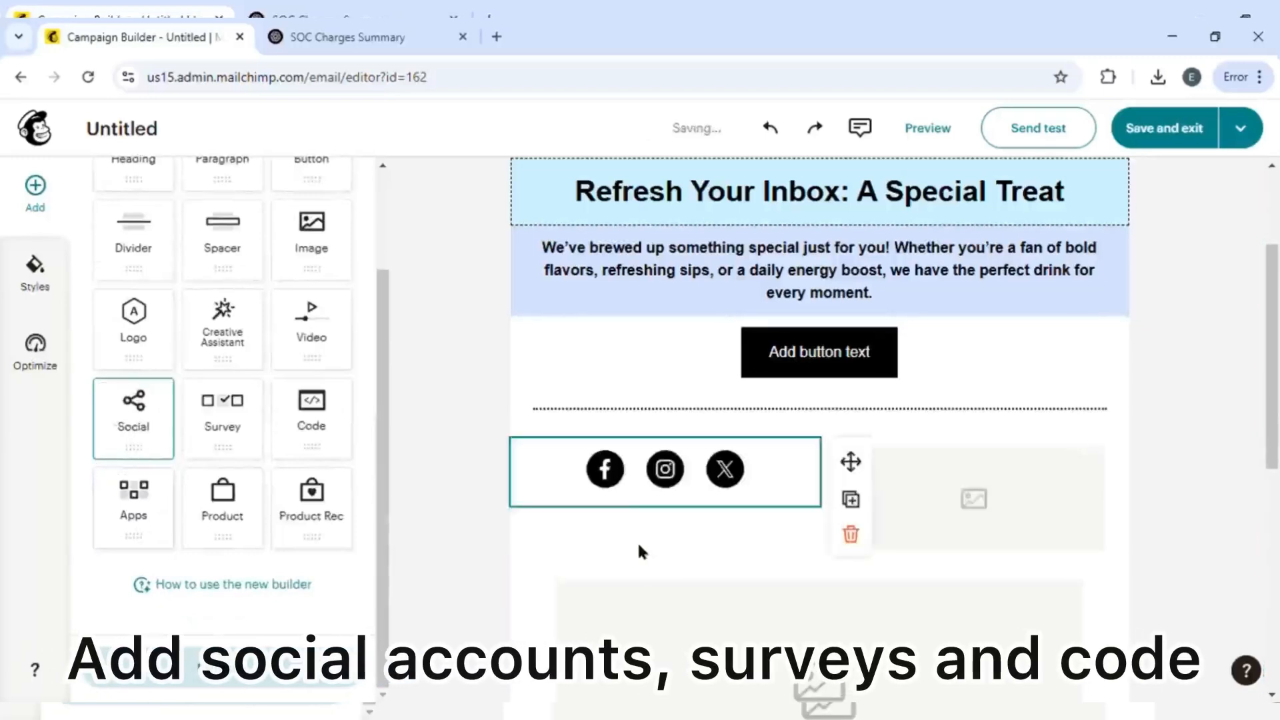
left_click(961, 503)
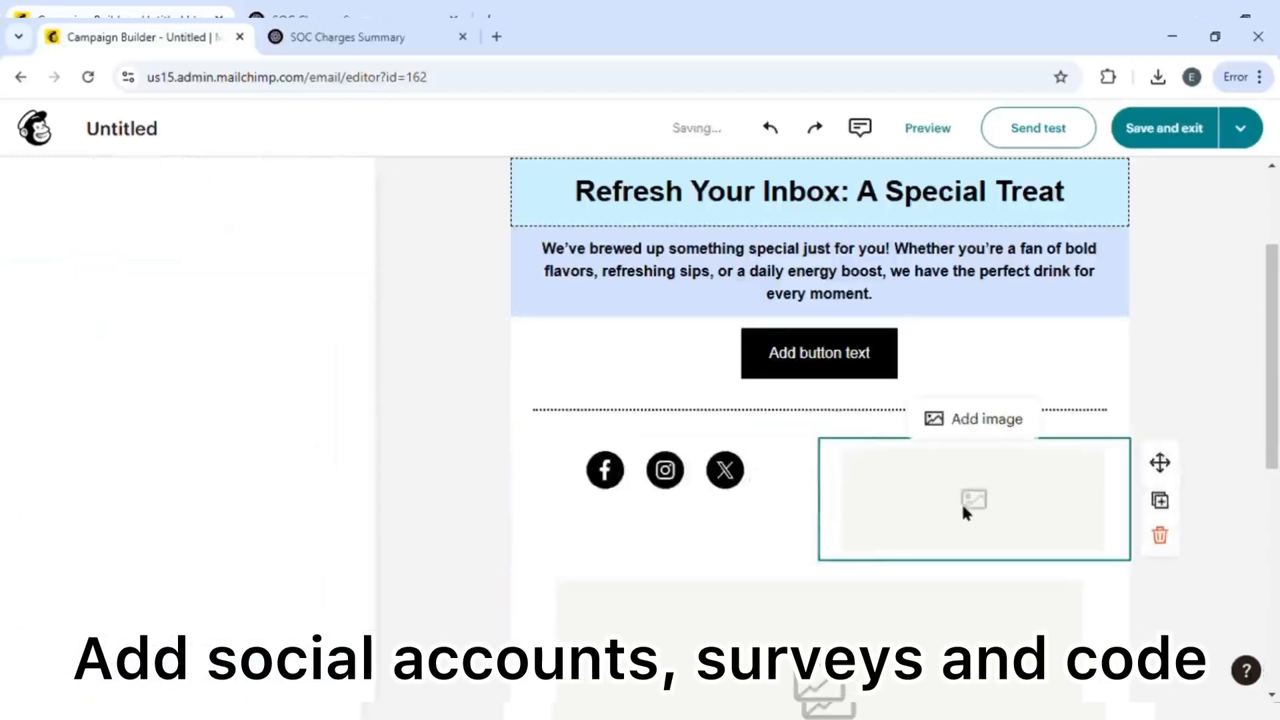
left_click(802, 485)
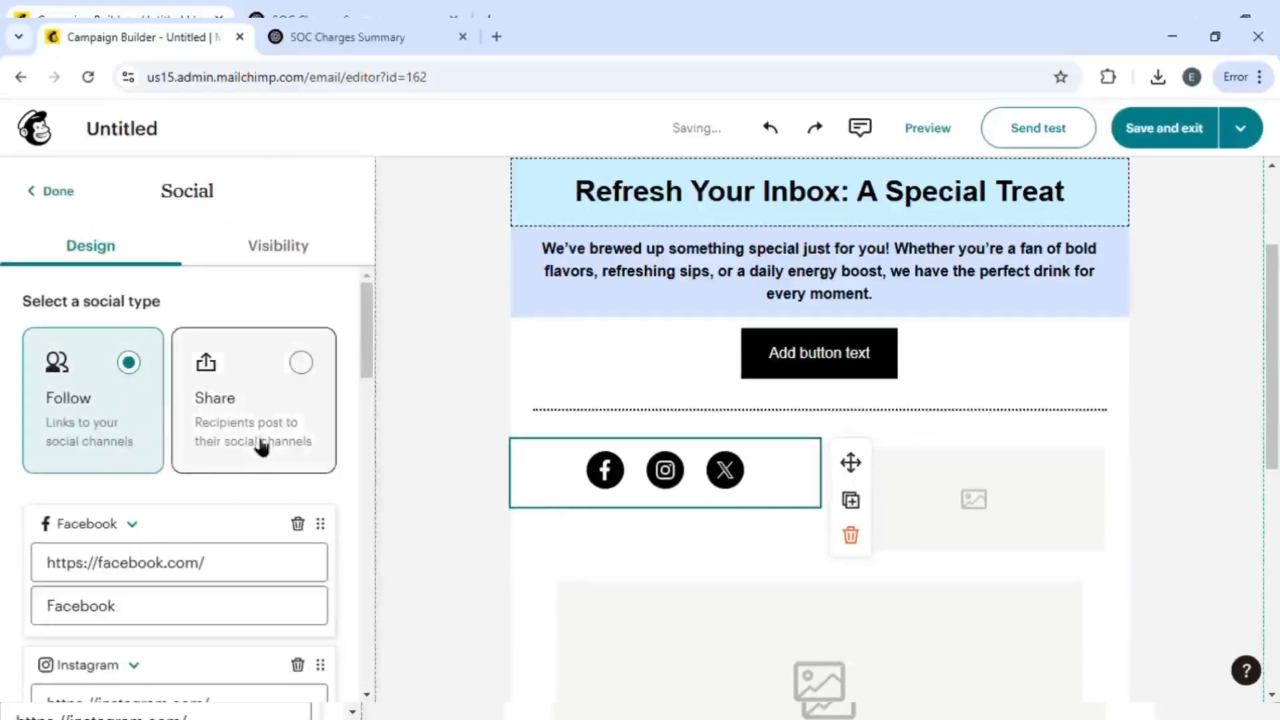
left_click(301, 364)
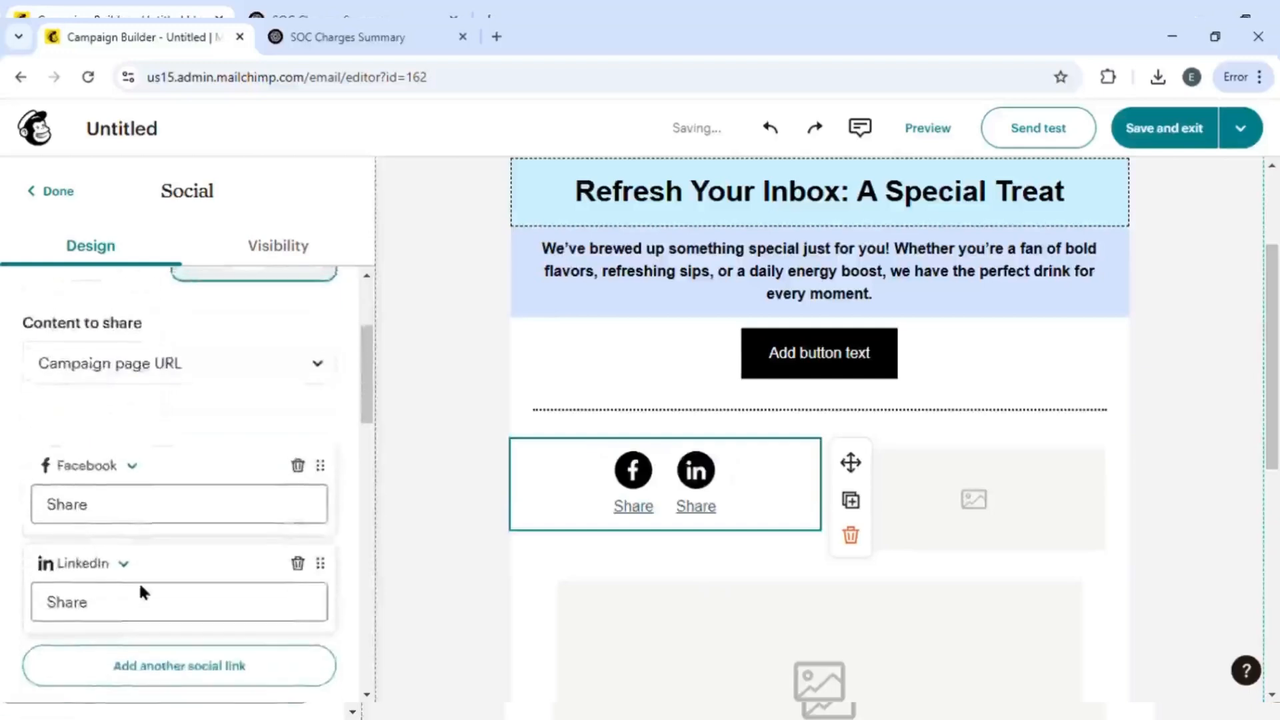
left_click(147, 365)
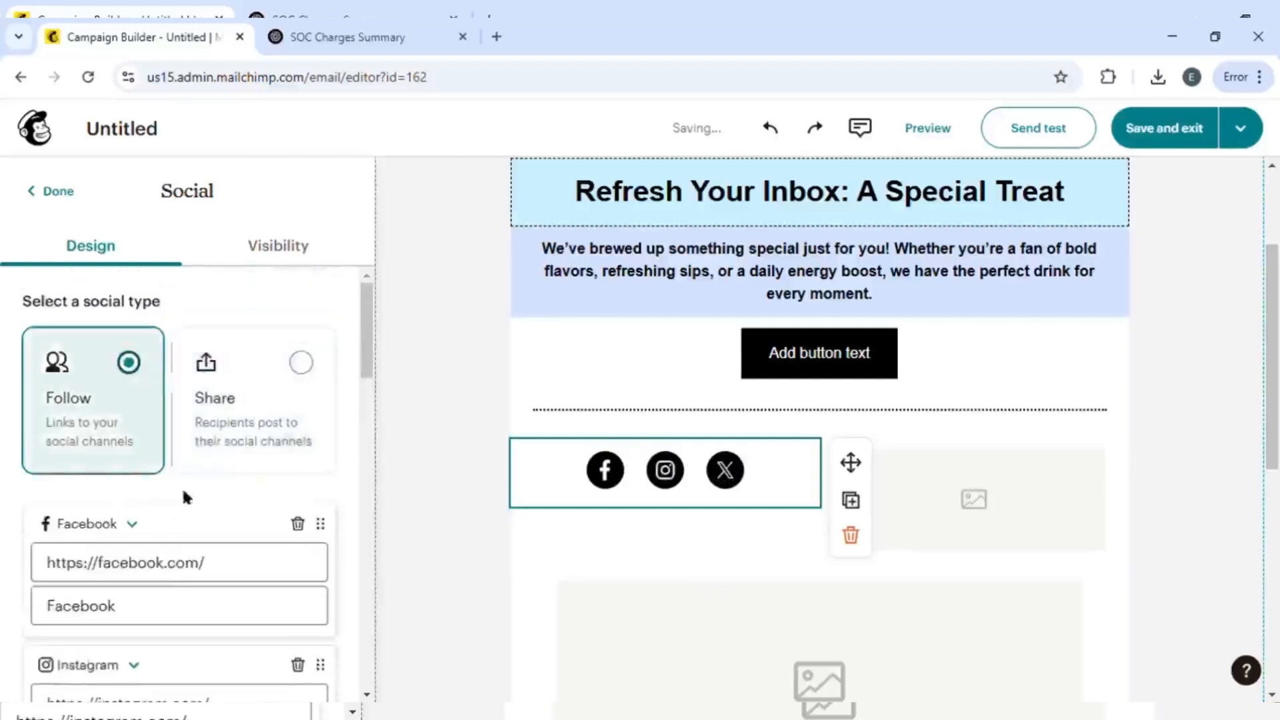
scroll(182, 572, "down", 3)
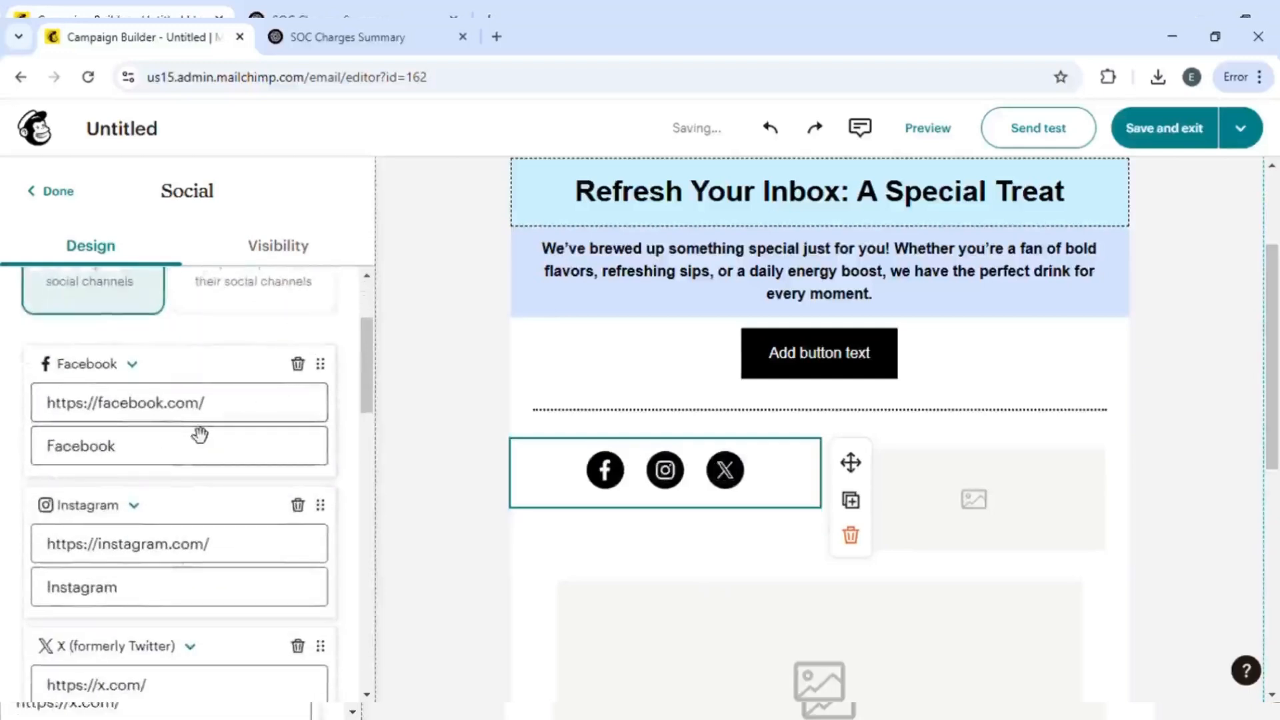
left_click(206, 467)
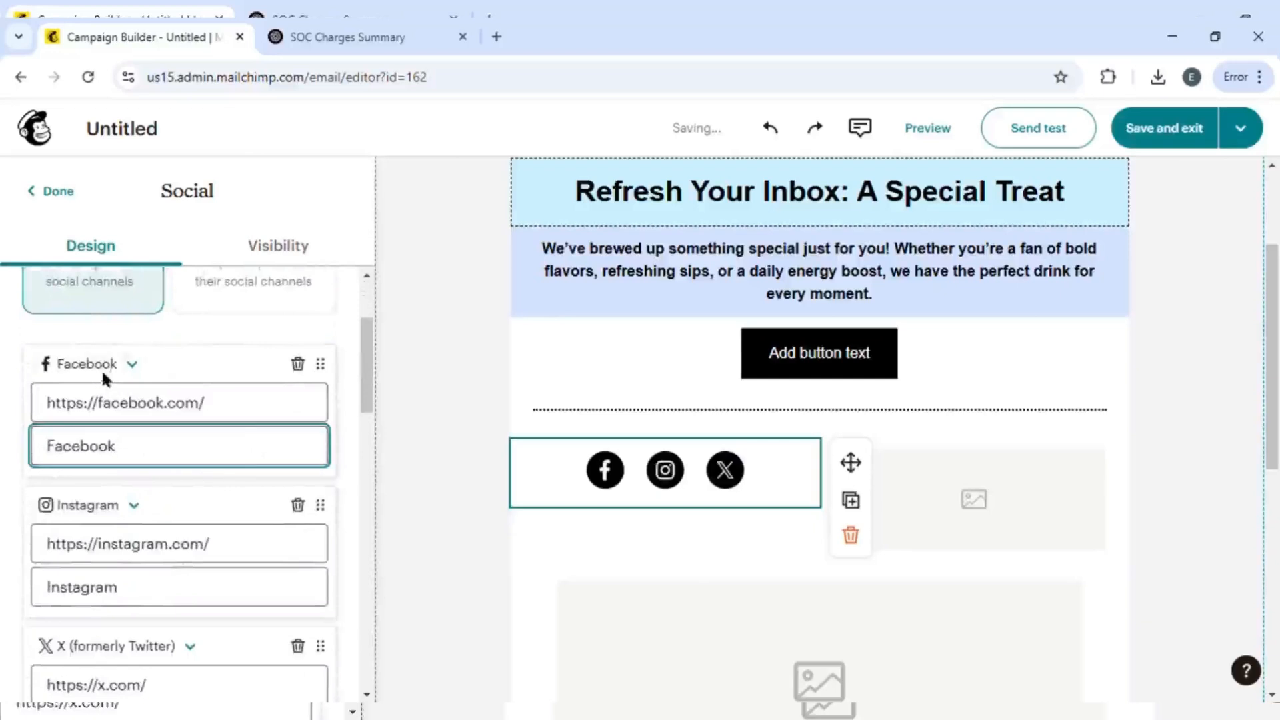
left_click(131, 364)
scroll(100, 572, "down", 2)
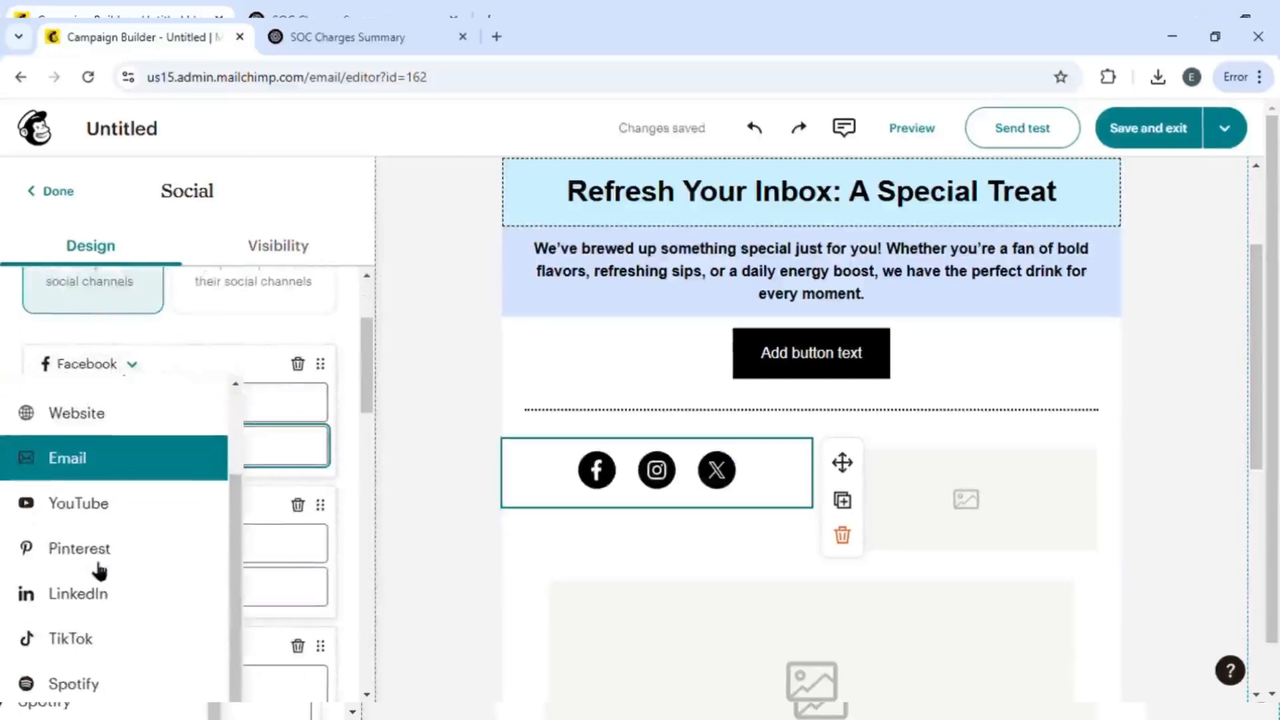
scroll(100, 571, "up", 2)
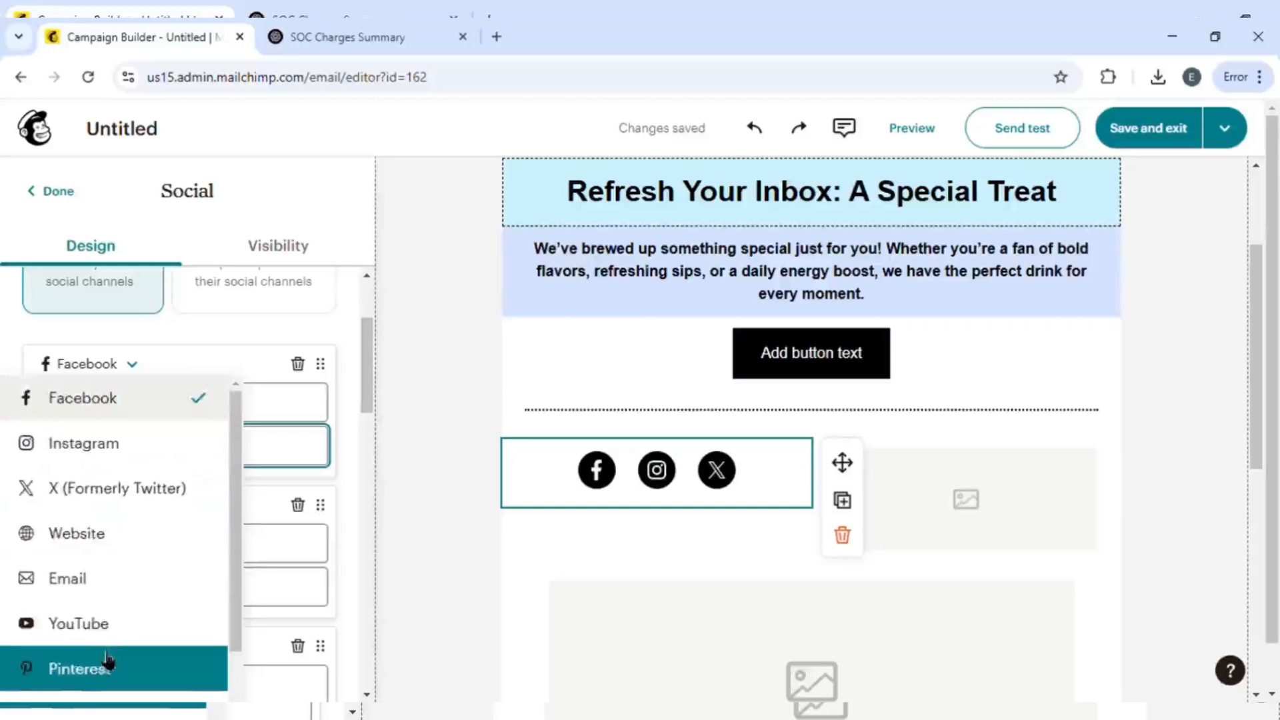
scroll(105, 656, "down", 2)
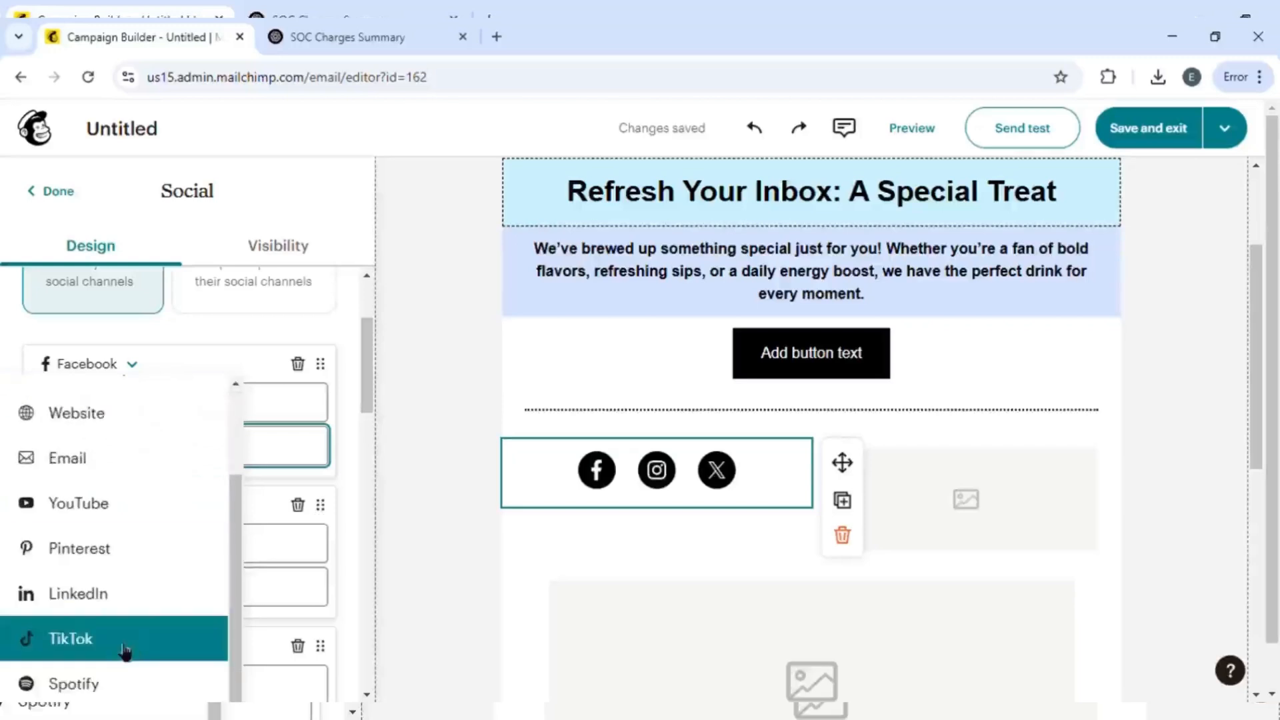
scroll(143, 494, "up", 1)
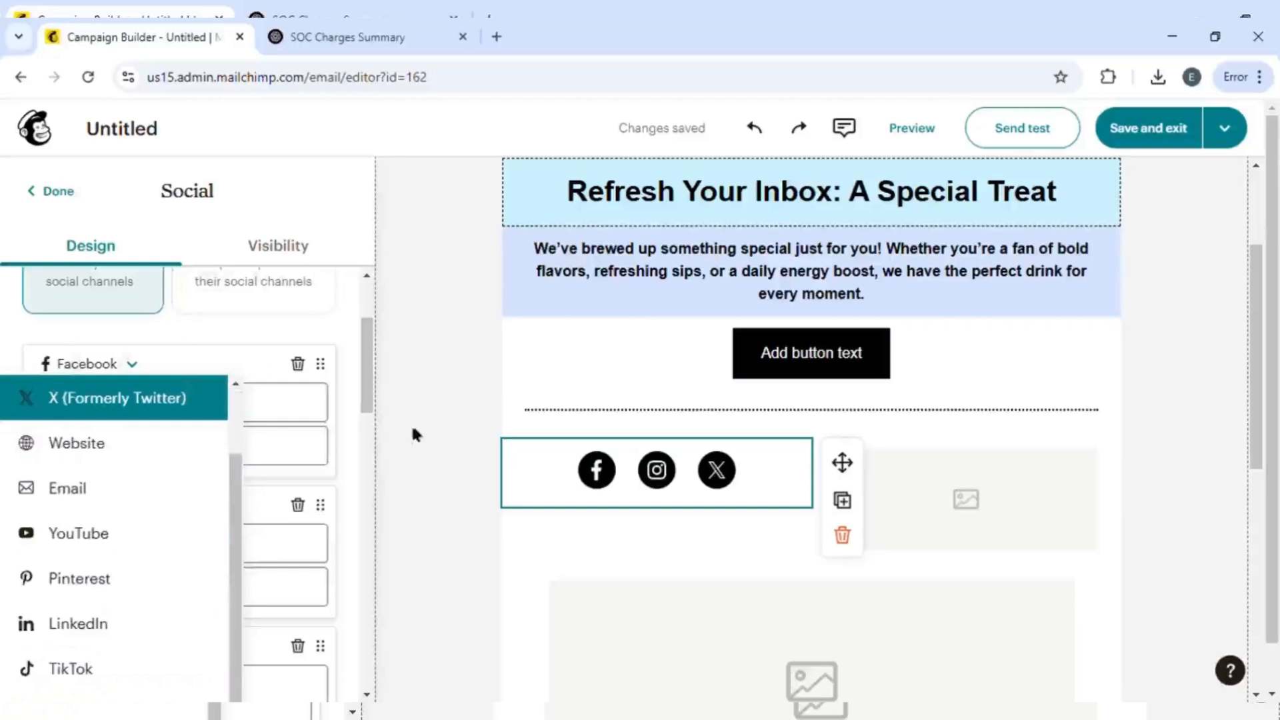
left_click(173, 415)
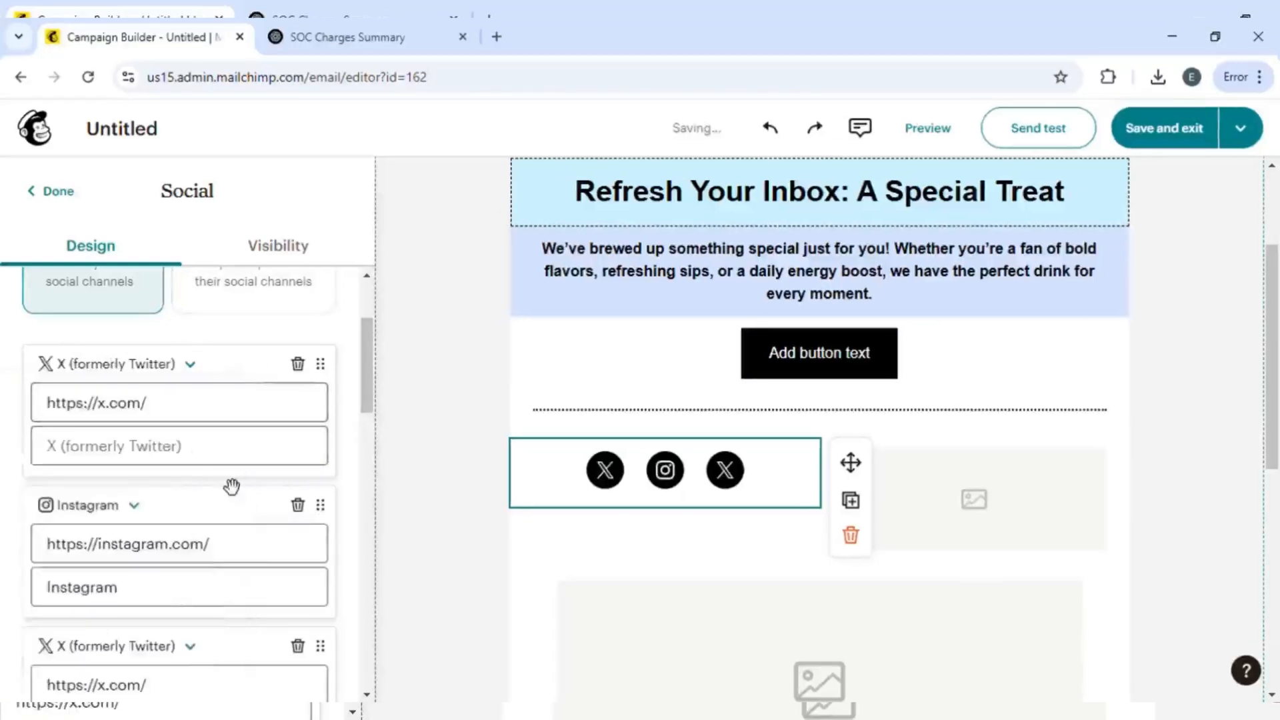
key("ctrl+z")
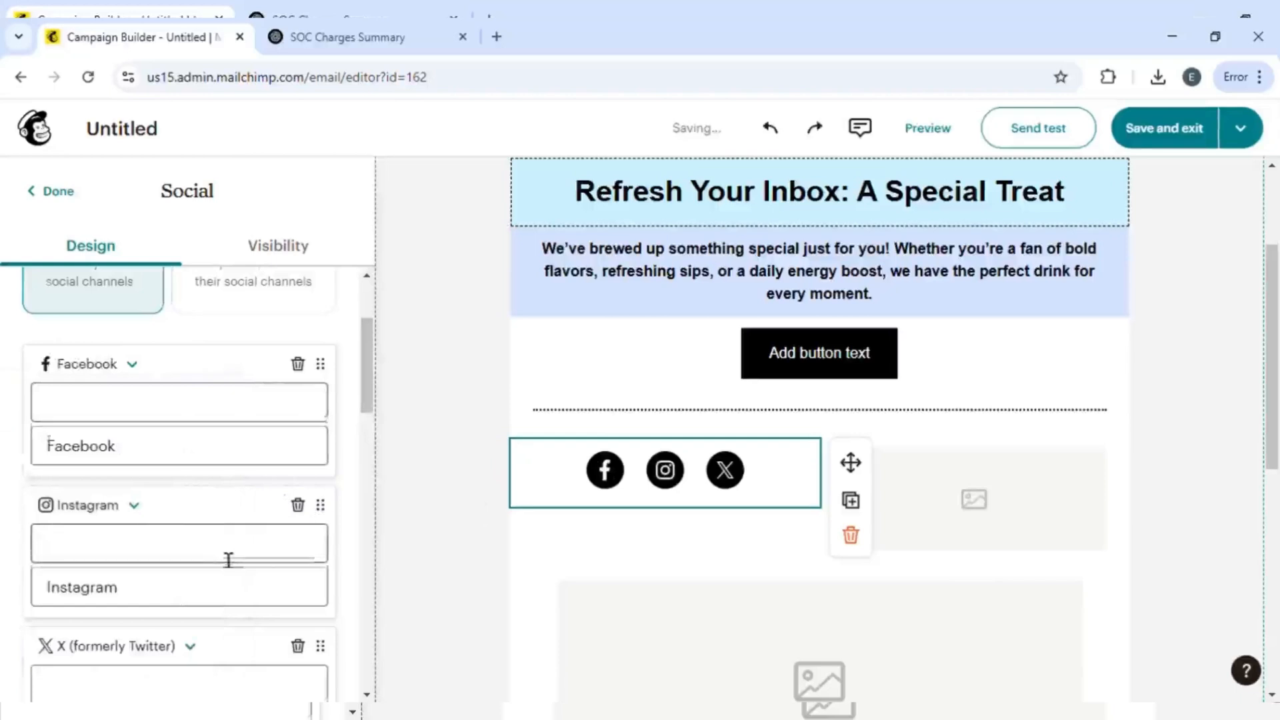
Add Email, Website and LinkedIn links to the social block after the existing X link
scroll(228, 560, "down", 3)
left_click(148, 582)
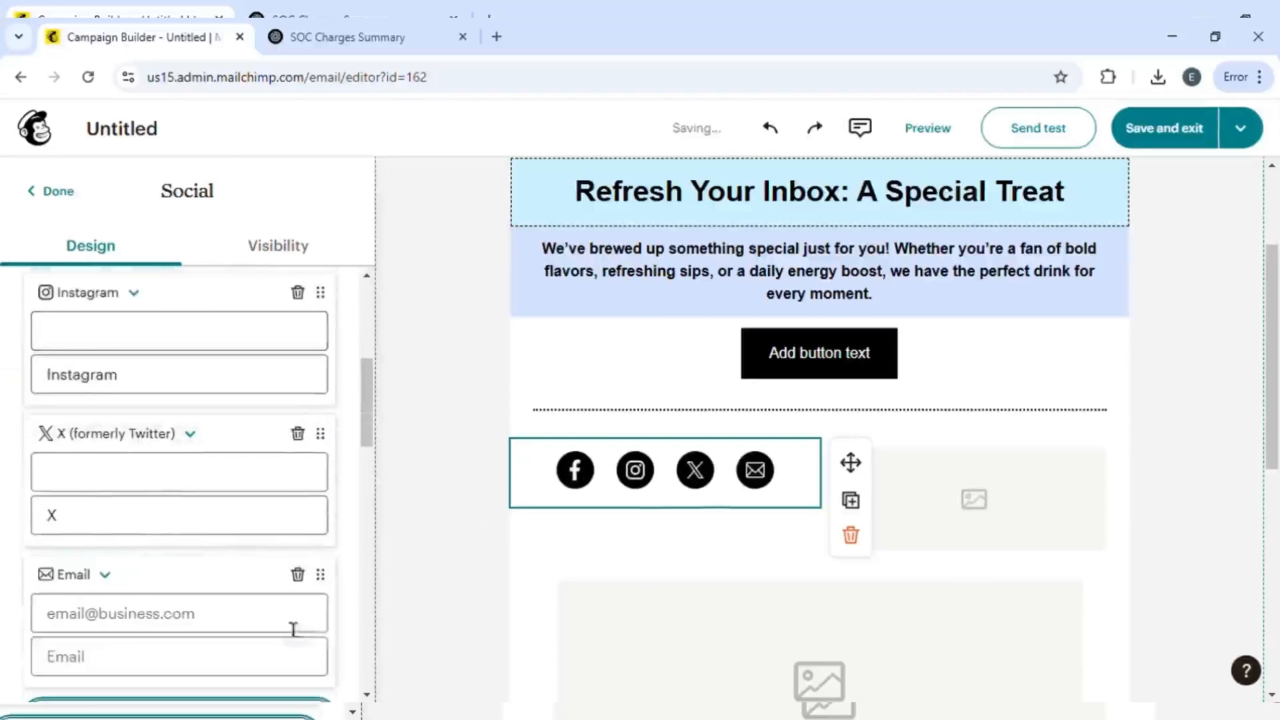
scroll(189, 612, "down", 3)
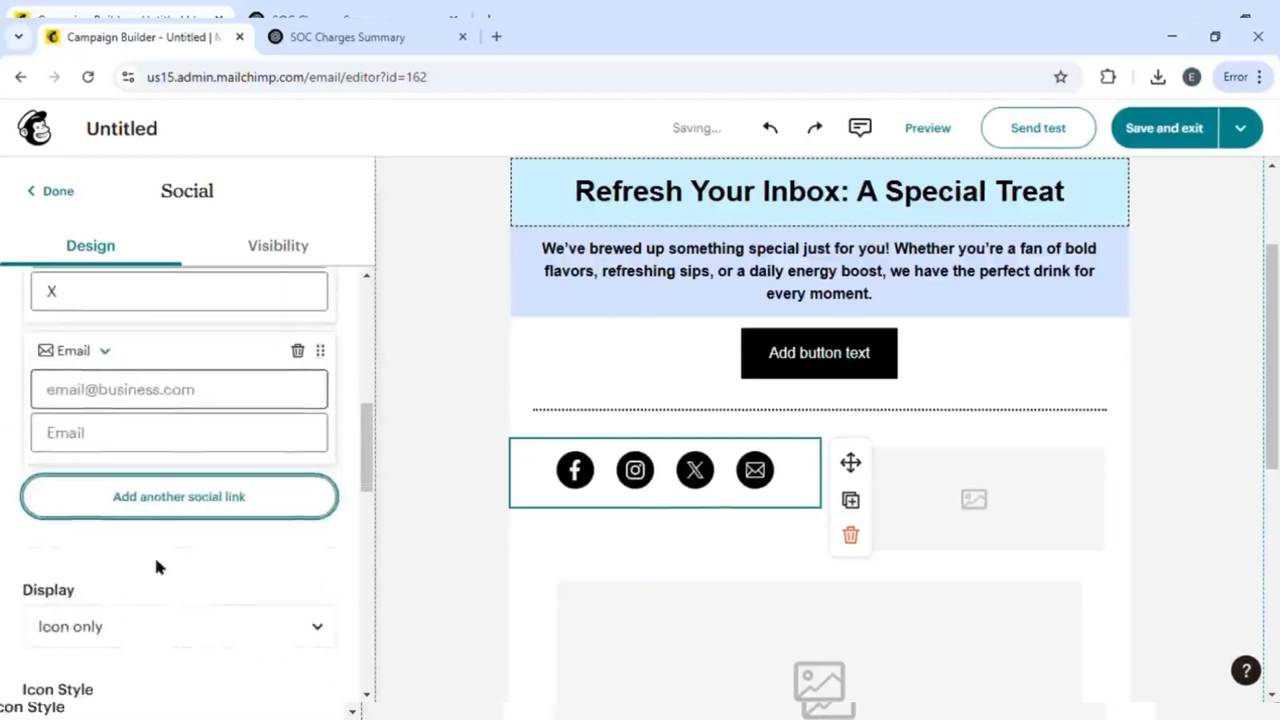
left_click(170, 514)
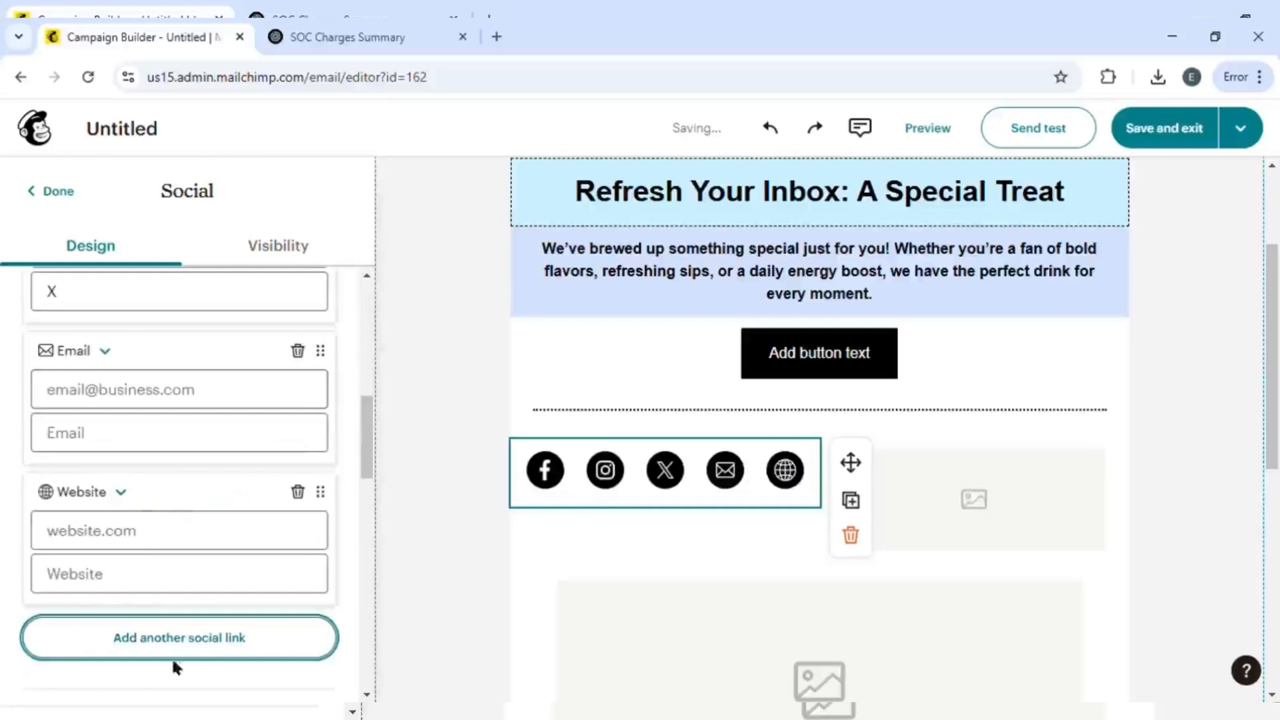
left_click(175, 638)
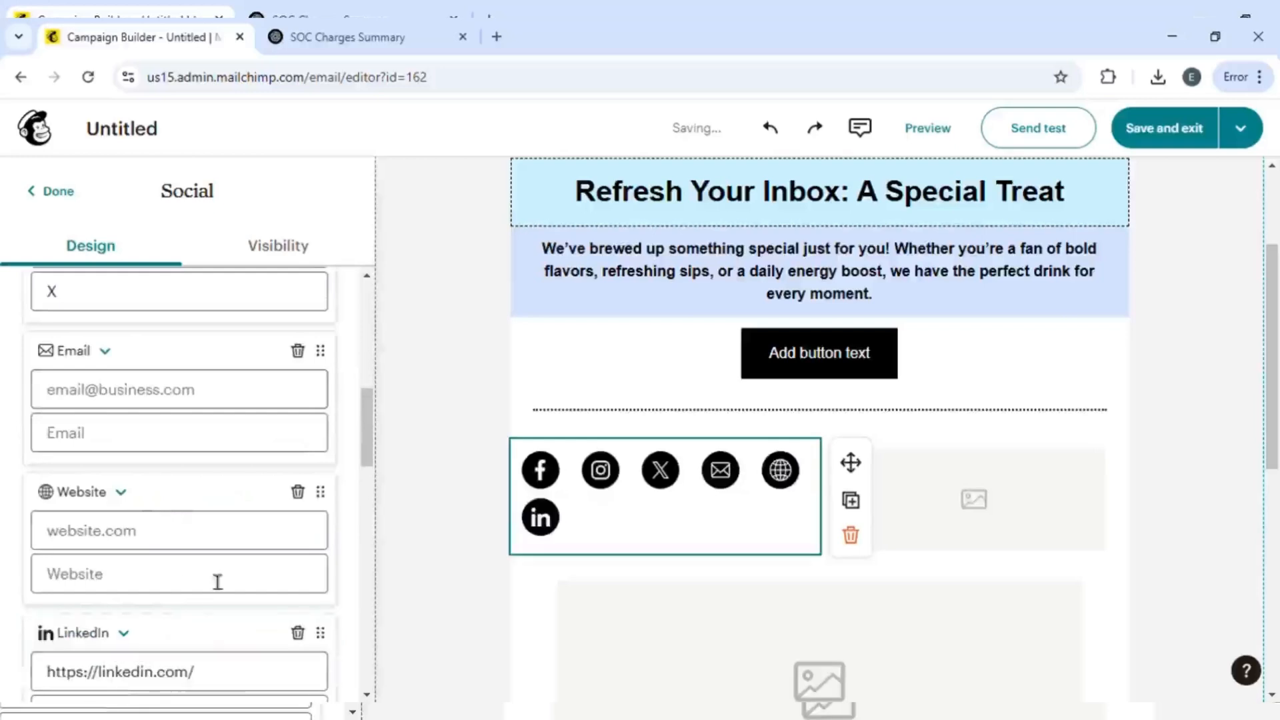
left_click(401, 601)
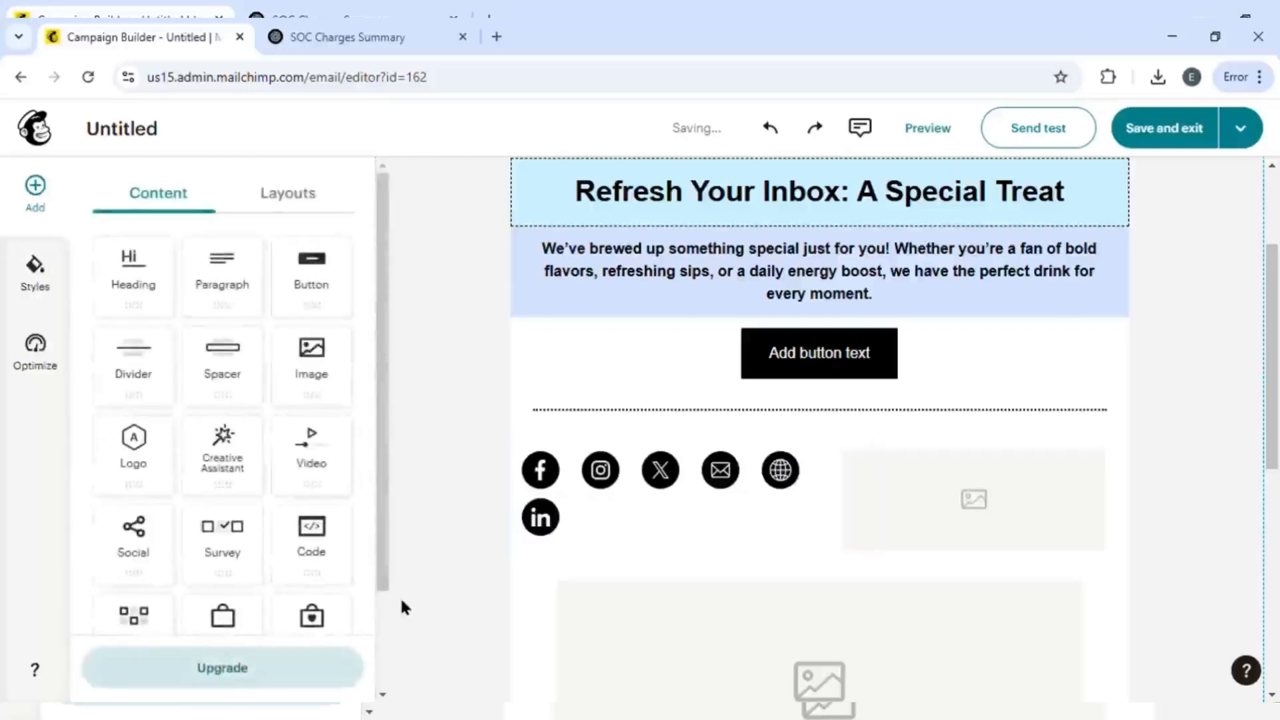
Add a survey block below the divider, dismiss the survey creation dialog and leave the block's settings
scroll(256, 533, "down", 2)
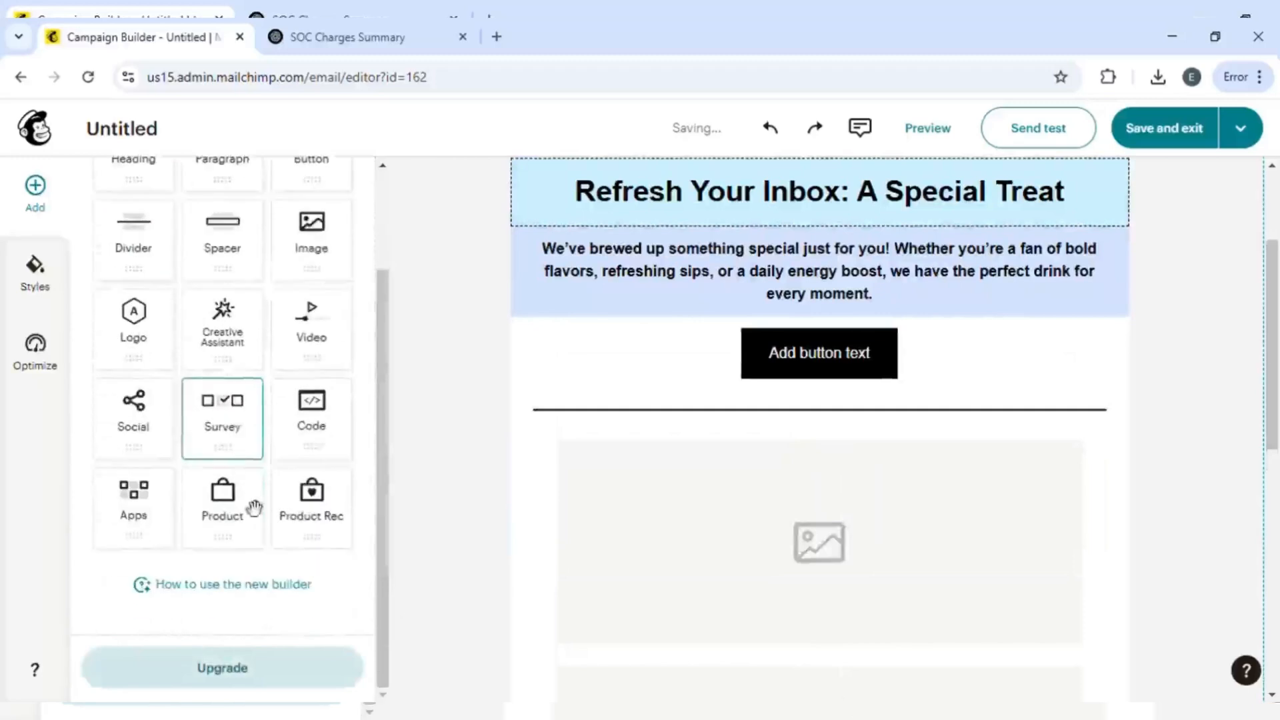
left_click_drag(702, 464, 720, 460)
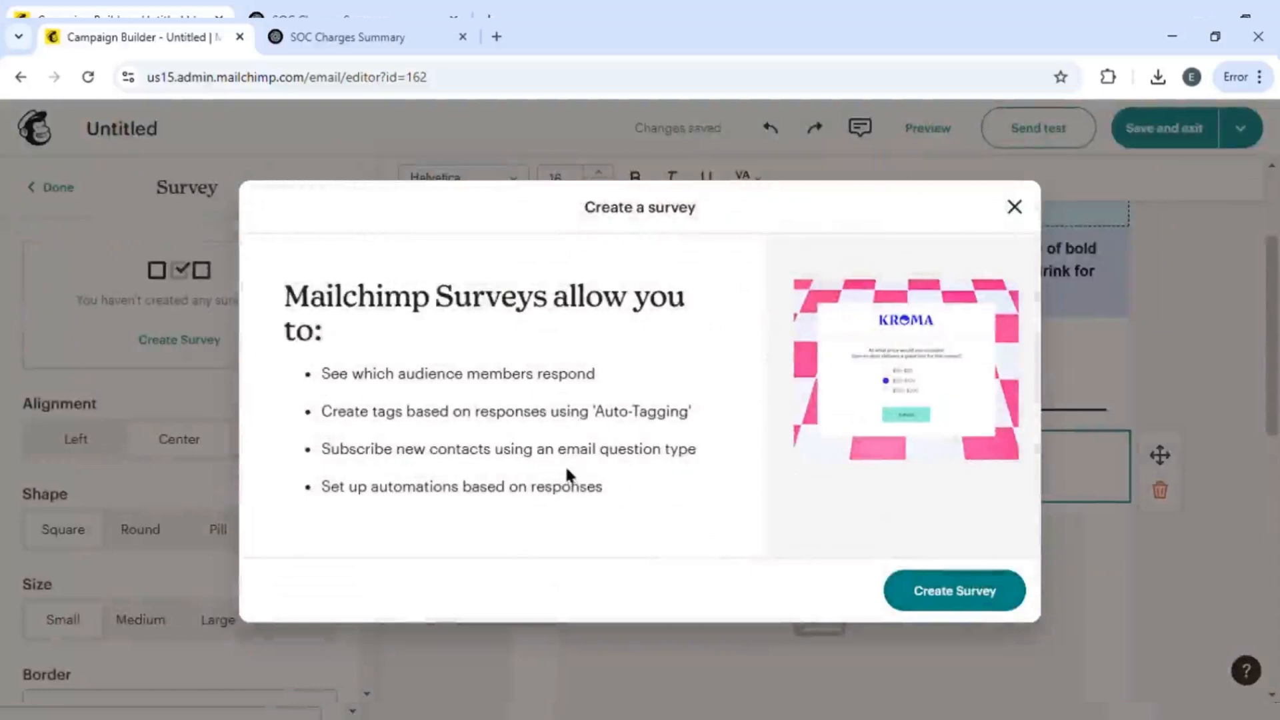
left_click(1024, 209)
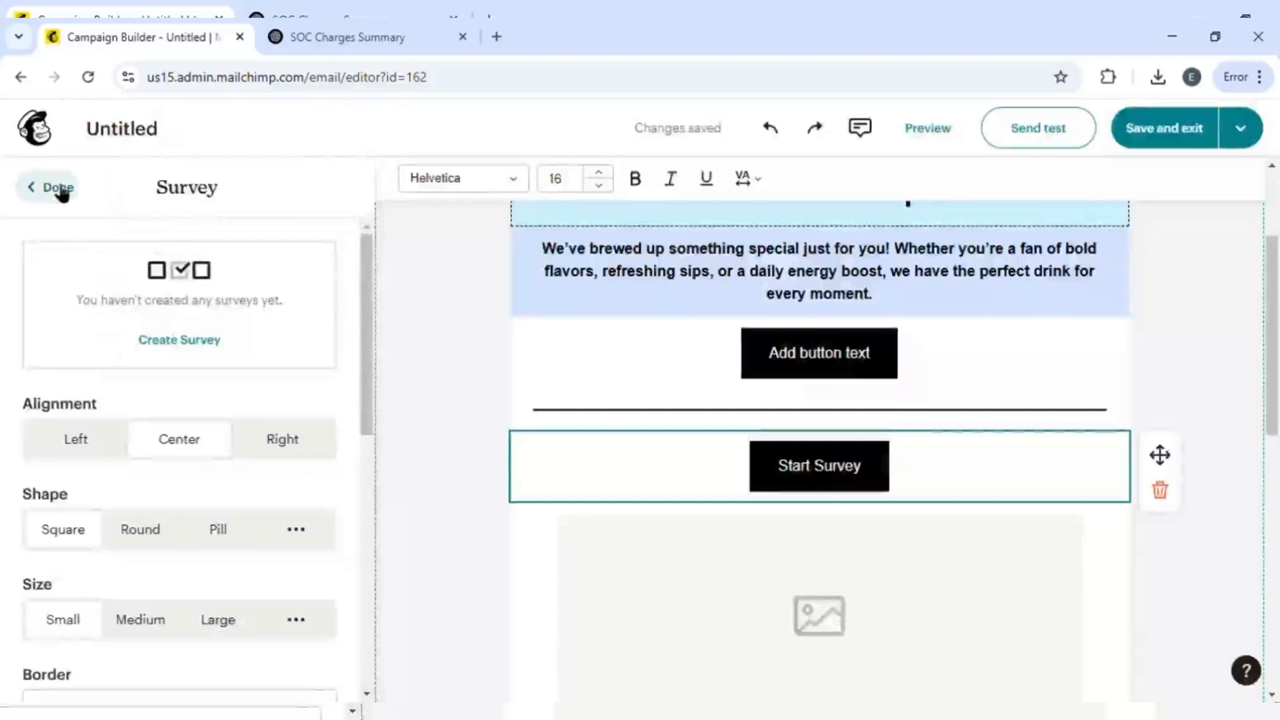
left_click(59, 188)
Add a code block below the divider, enter <p>Hi<p> on its second line and undo that entry
scroll(274, 570, "down", 2)
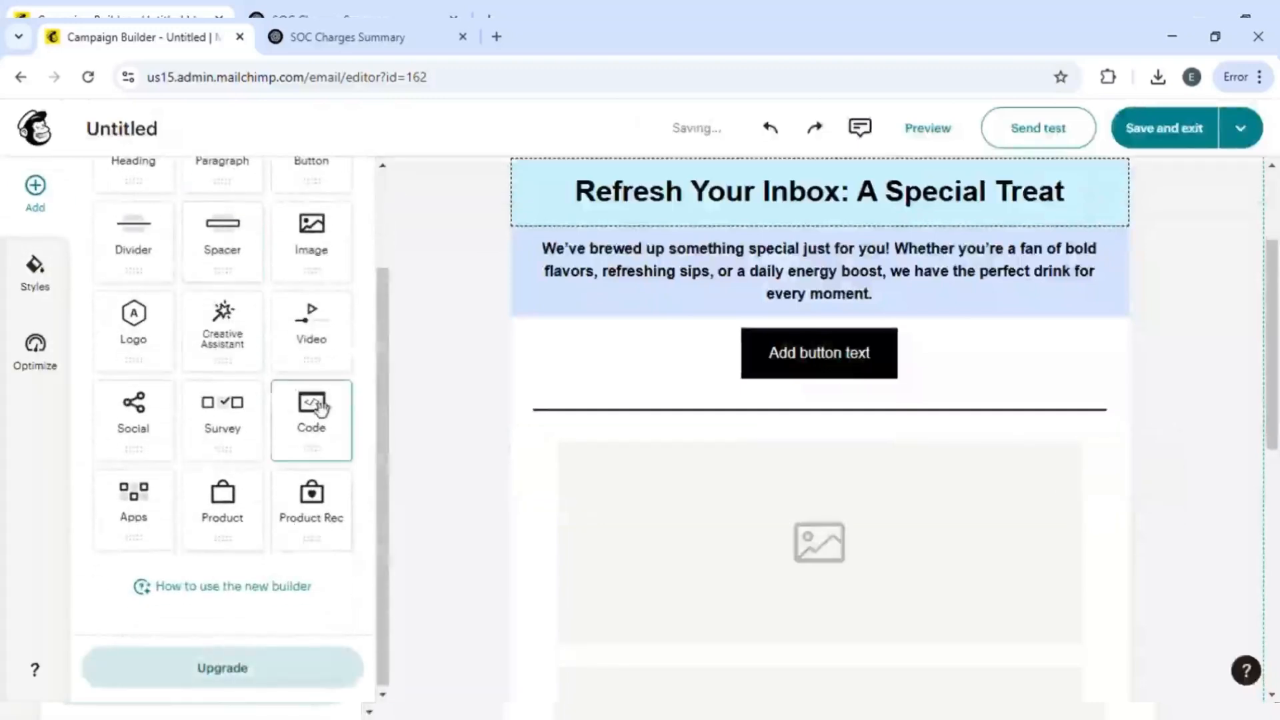
left_click_drag(321, 408, 705, 434)
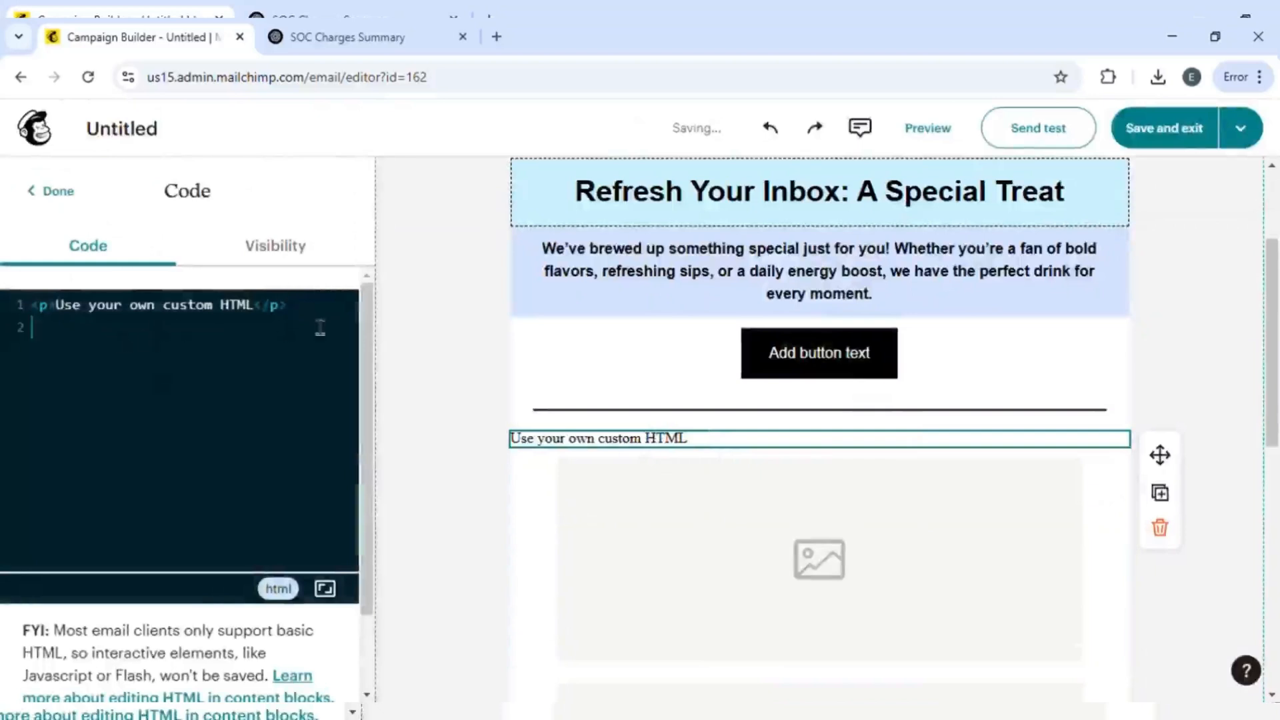
type("<p")
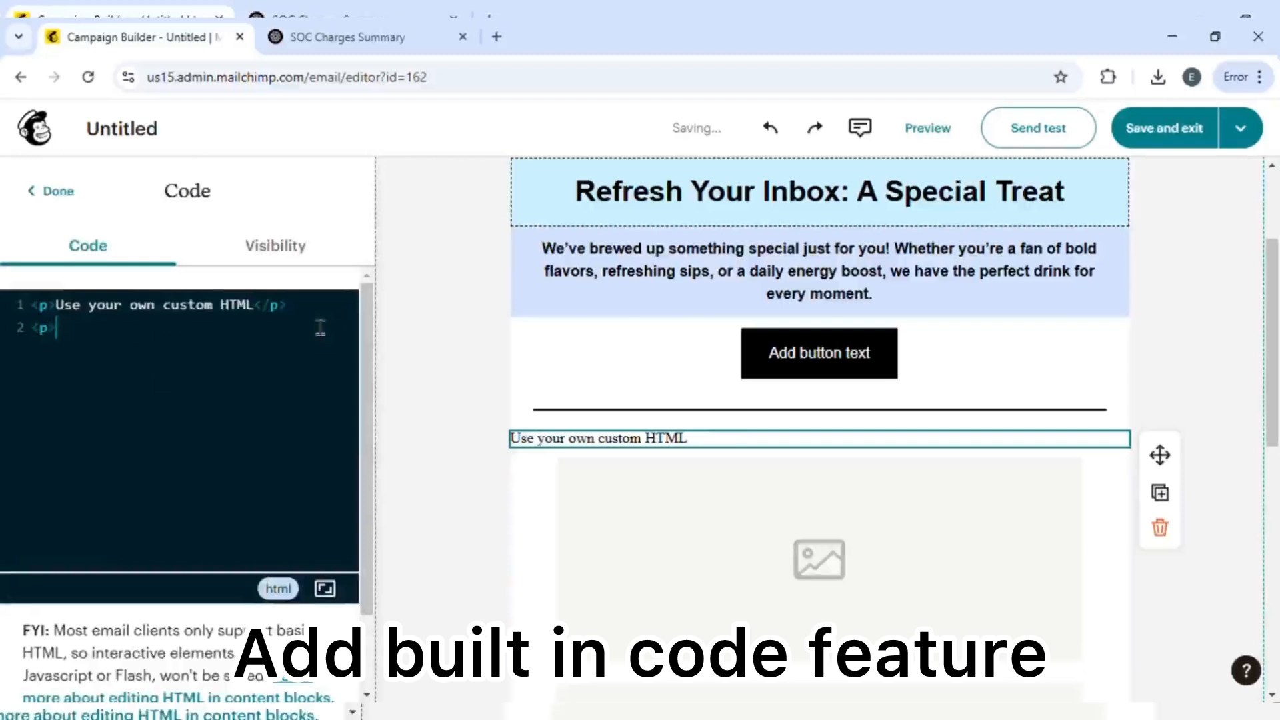
type(">")
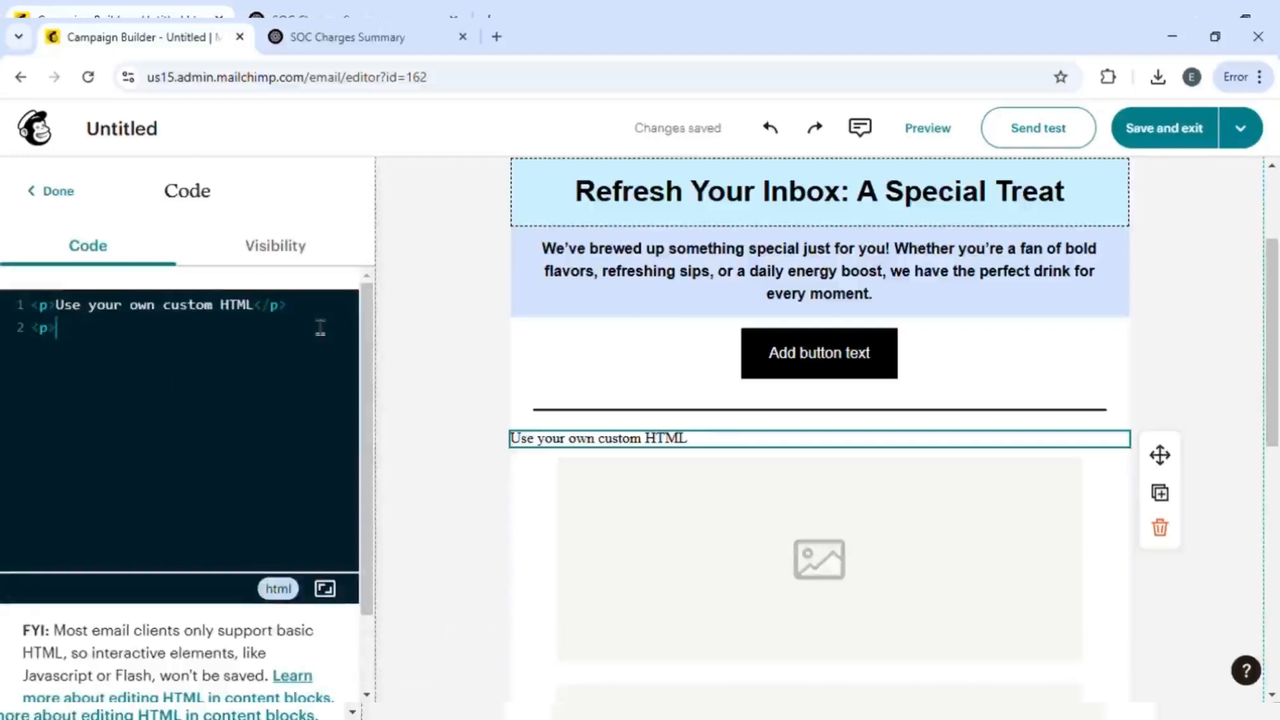
type("Hi<p>")
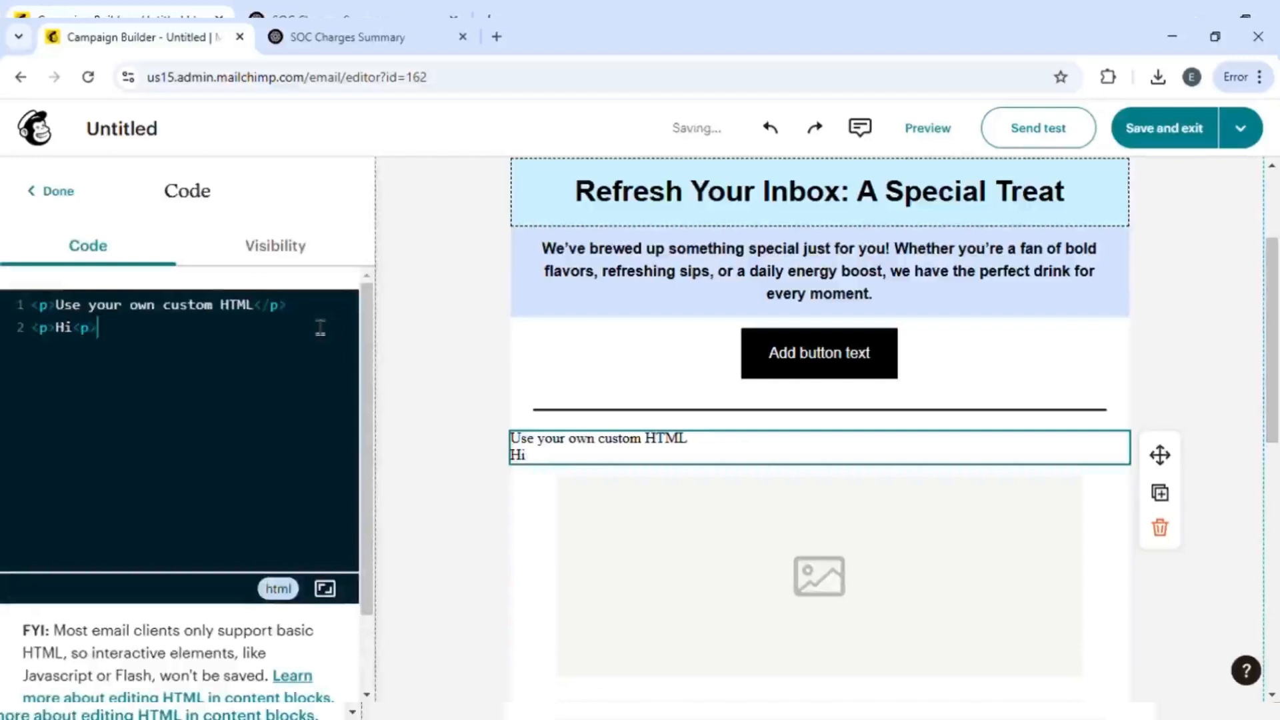
key("ctrl+z")
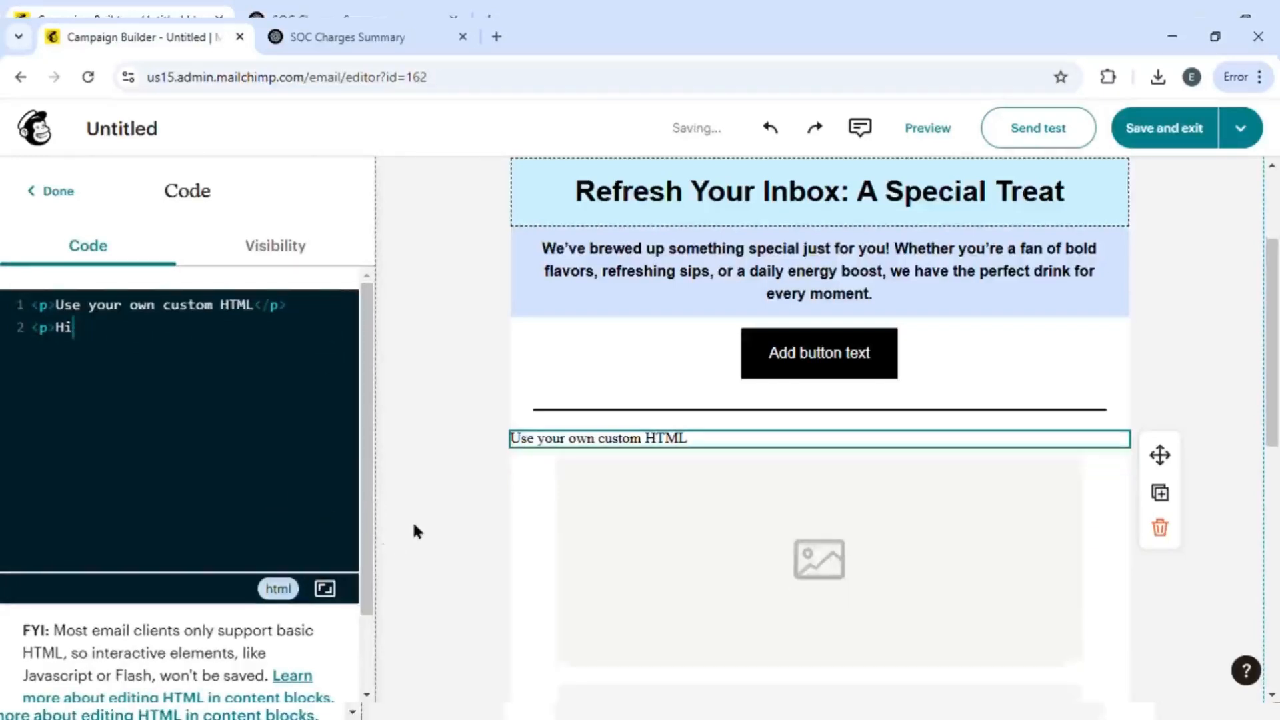
key("ctrl+z")
Add an apps block below the divider, look through the available apps and leave without selecting one
scroll(326, 523, "down", 1)
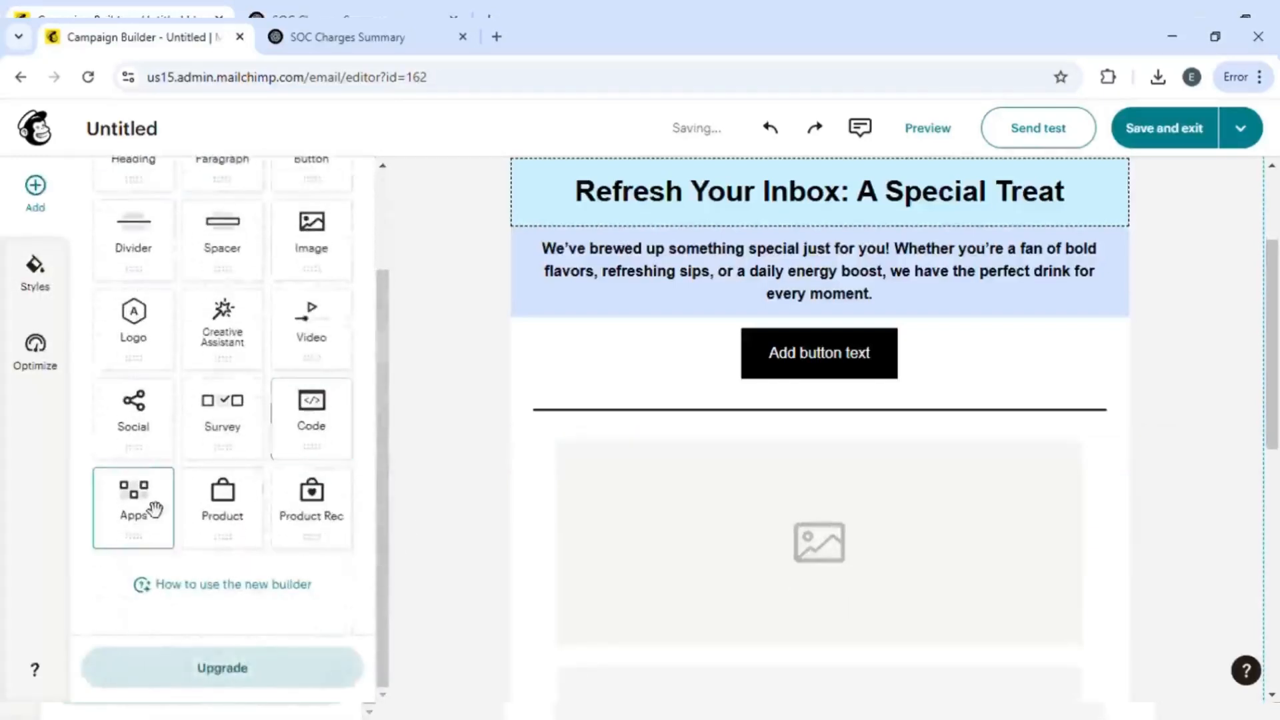
left_click_drag(148, 505, 609, 439)
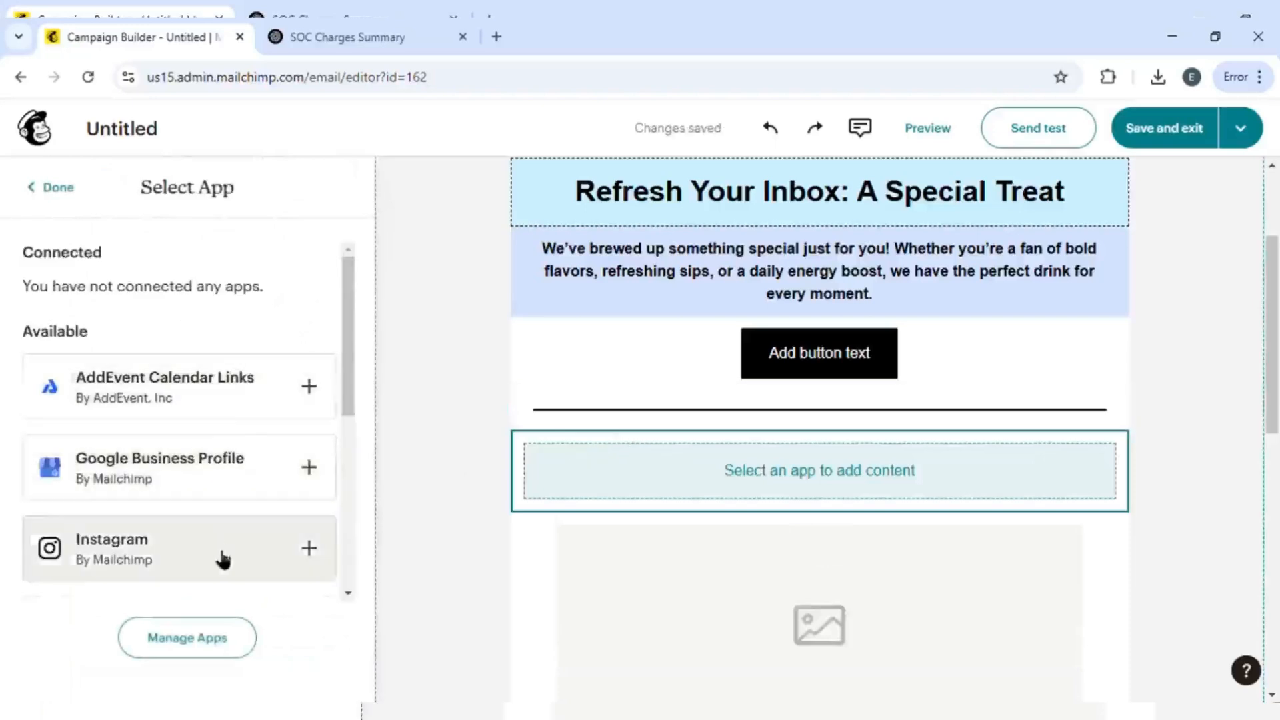
scroll(220, 559, "down", 5)
left_click(50, 187)
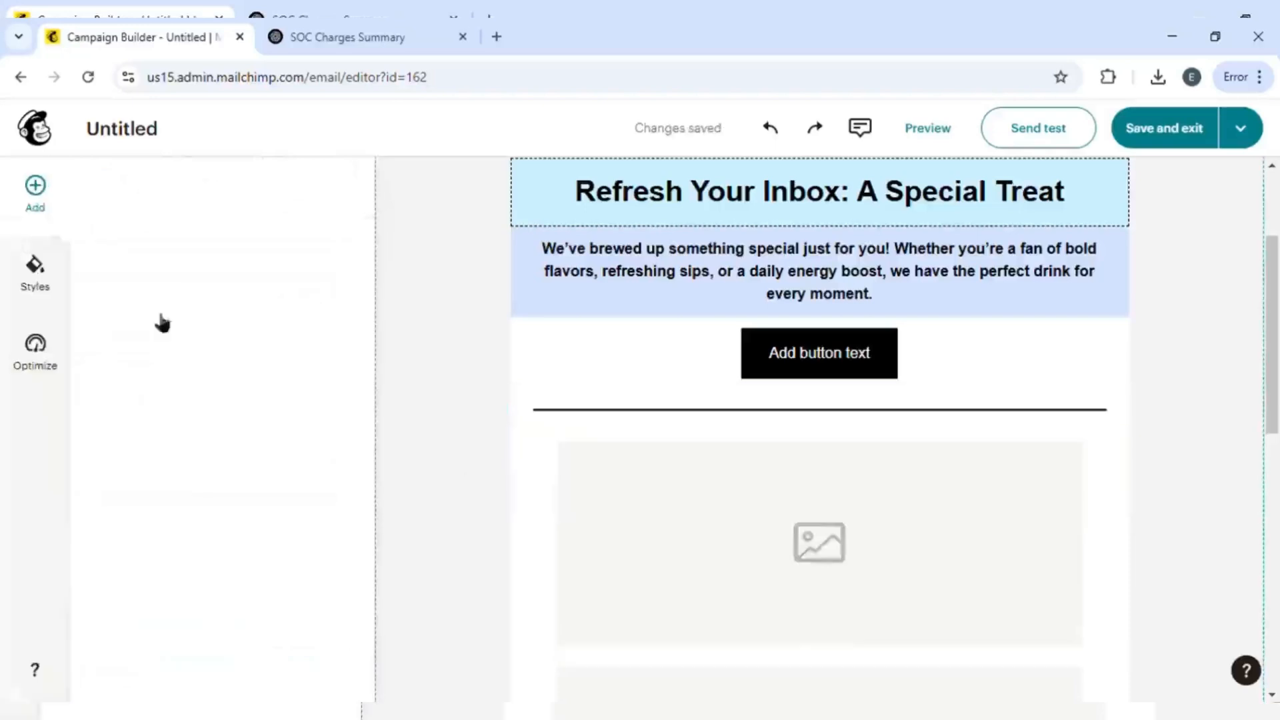
Look over the remaining product blocks and the email layout from the logo to the image placeholders
scroll(246, 603, "down", 1)
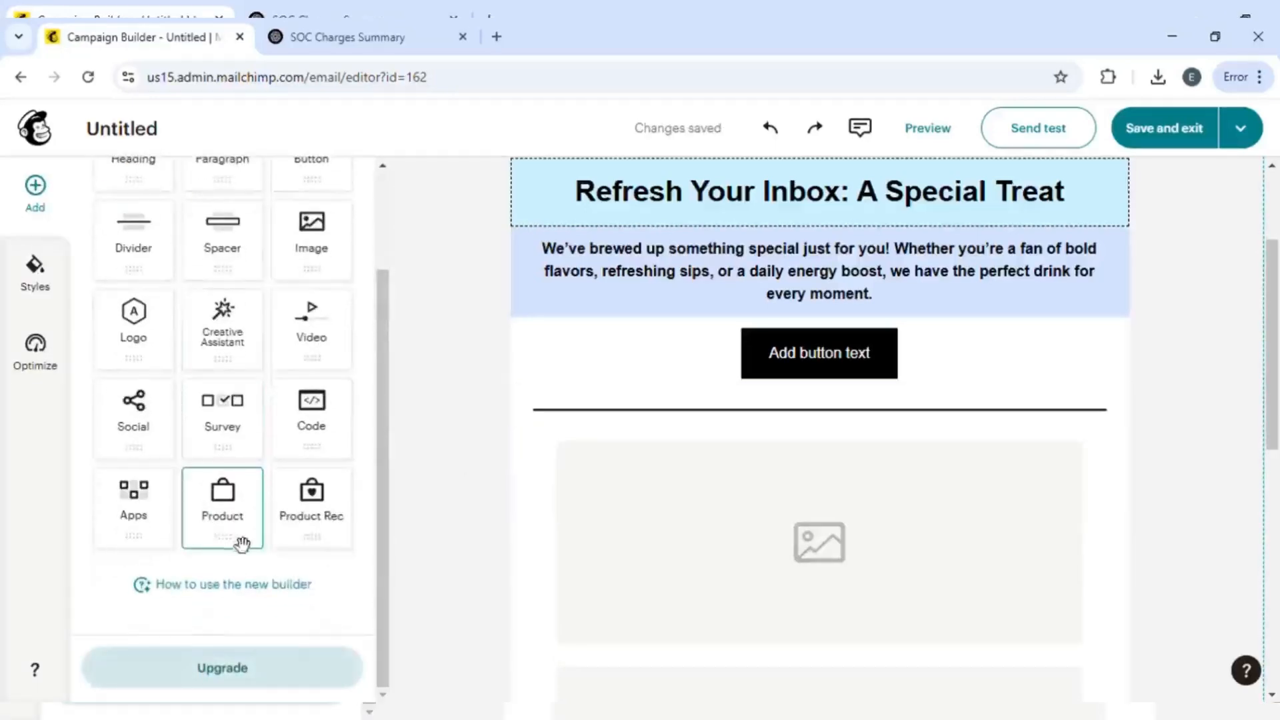
scroll(673, 453, "up", 3)
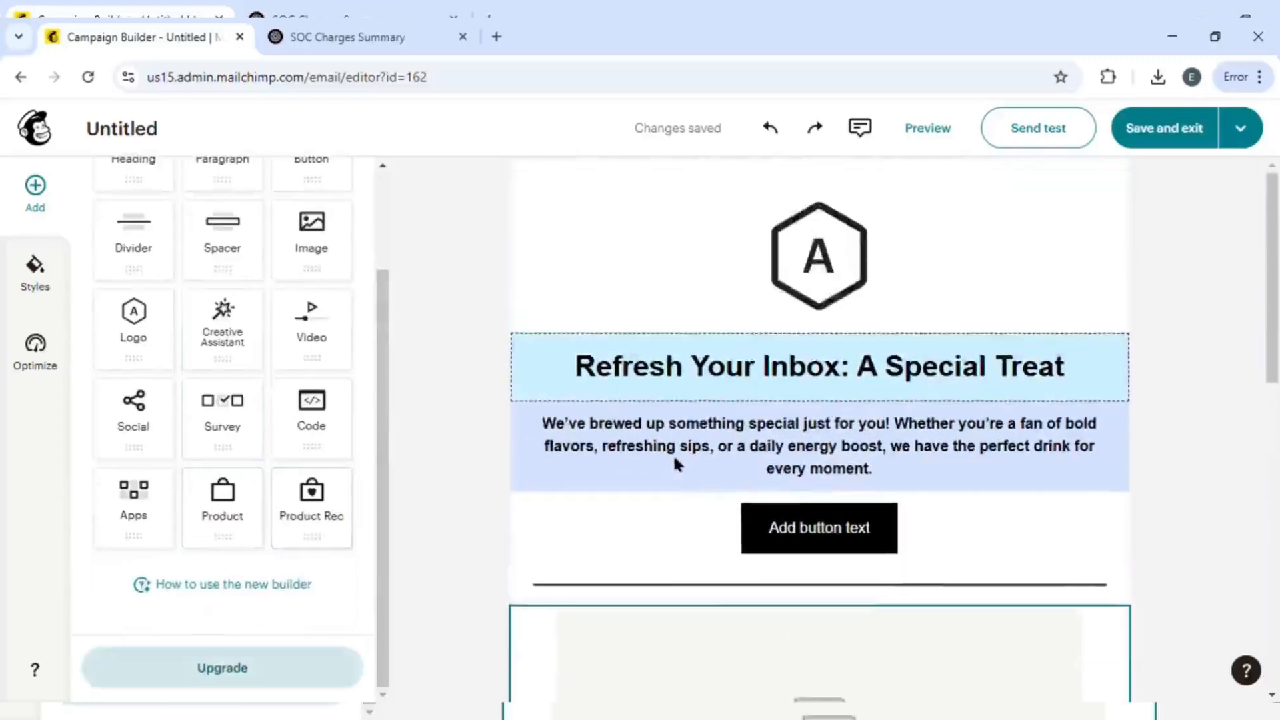
scroll(673, 453, "down", 10)
scroll(673, 453, "up", 9)
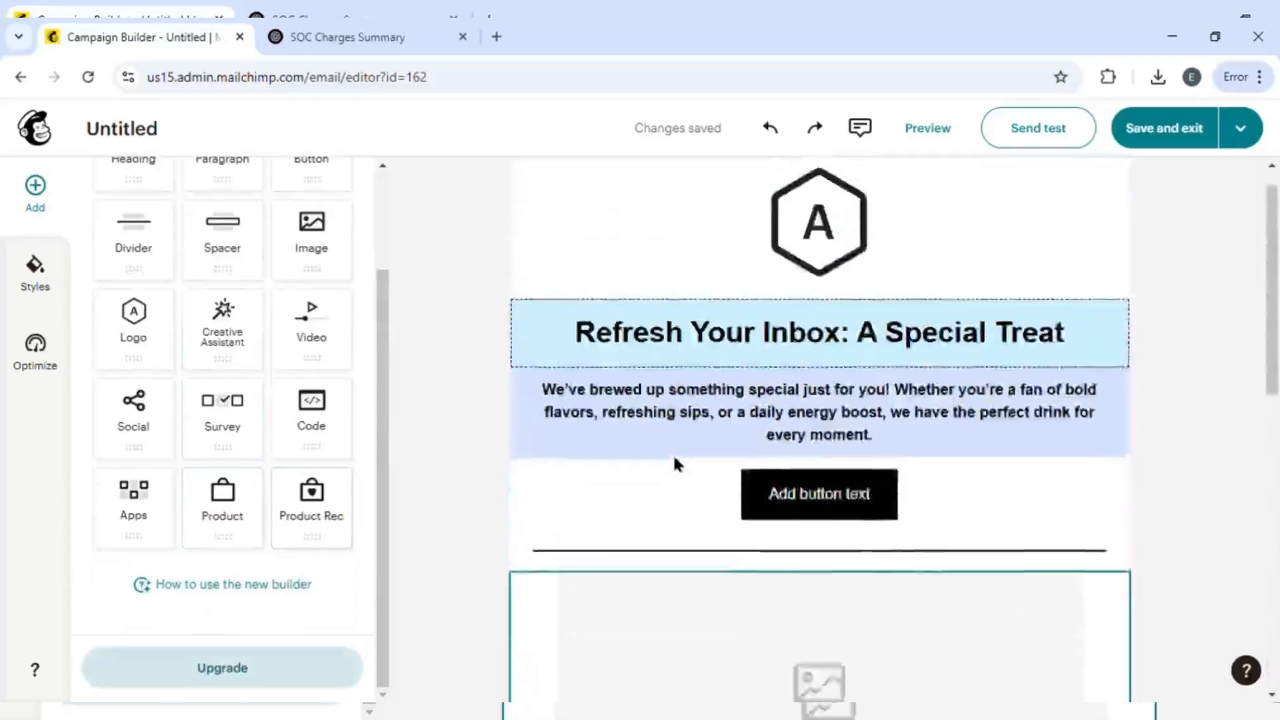
scroll(675, 462, "down", 5)
scroll(677, 463, "up", 5)
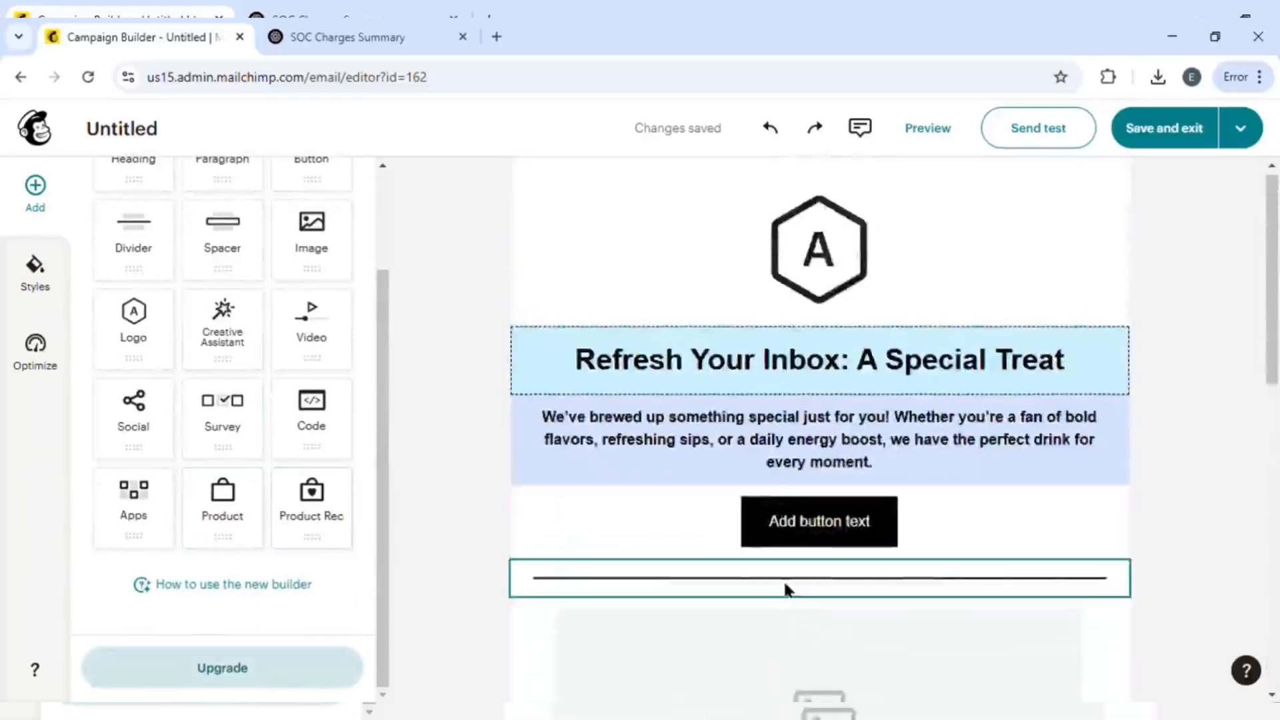
scroll(787, 589, "down", 5)
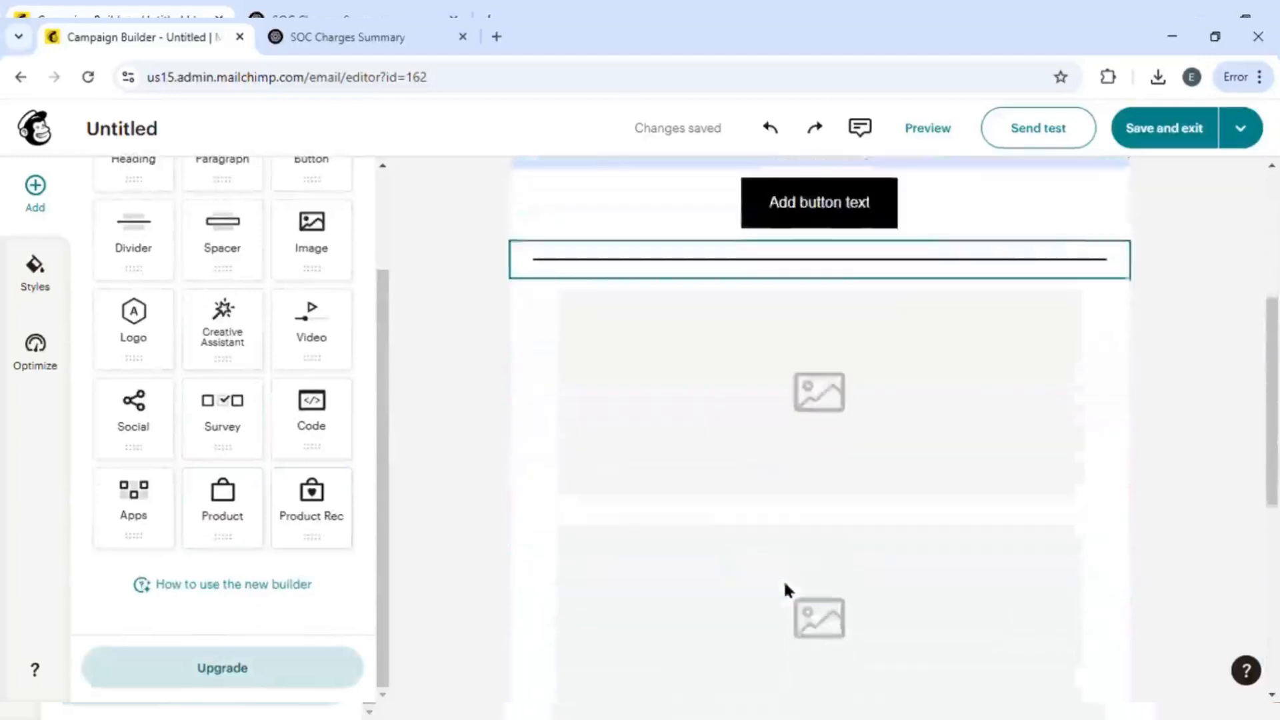
Fill the first image placeholder below the divider with the uploaded SARWISH Vintage Collection banner from the Content Studio
left_click(711, 354)
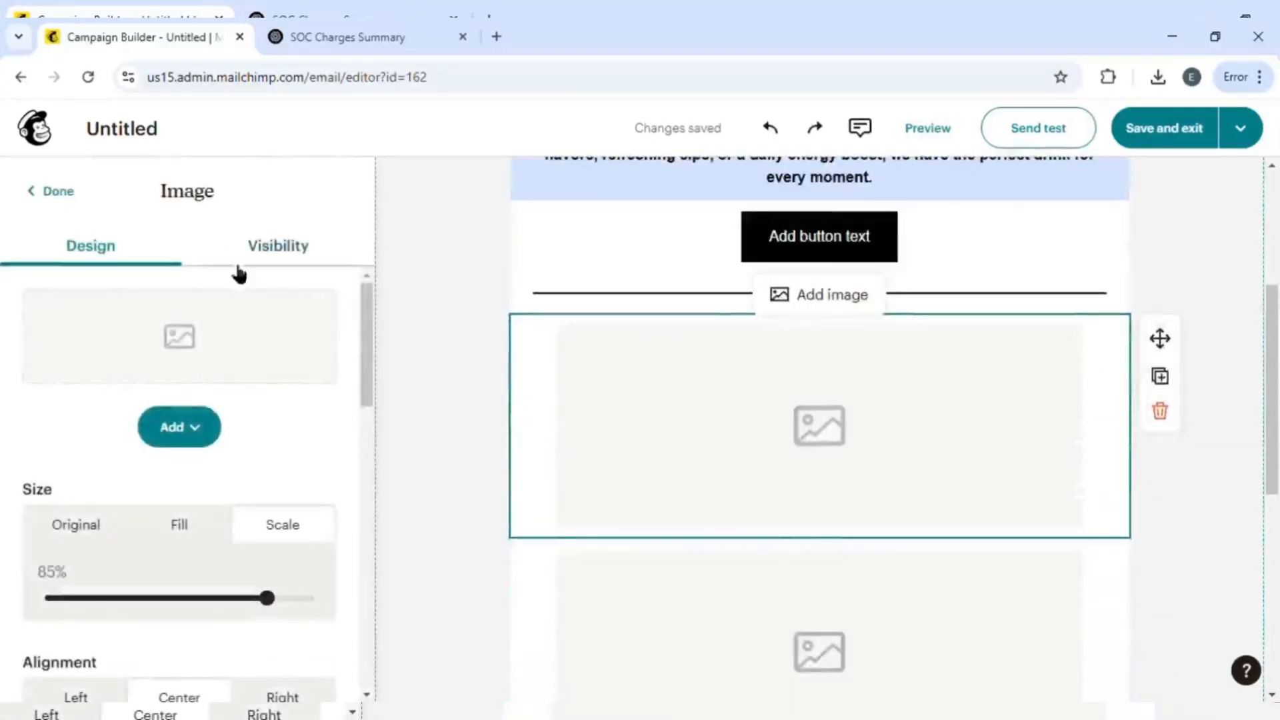
left_click(199, 427)
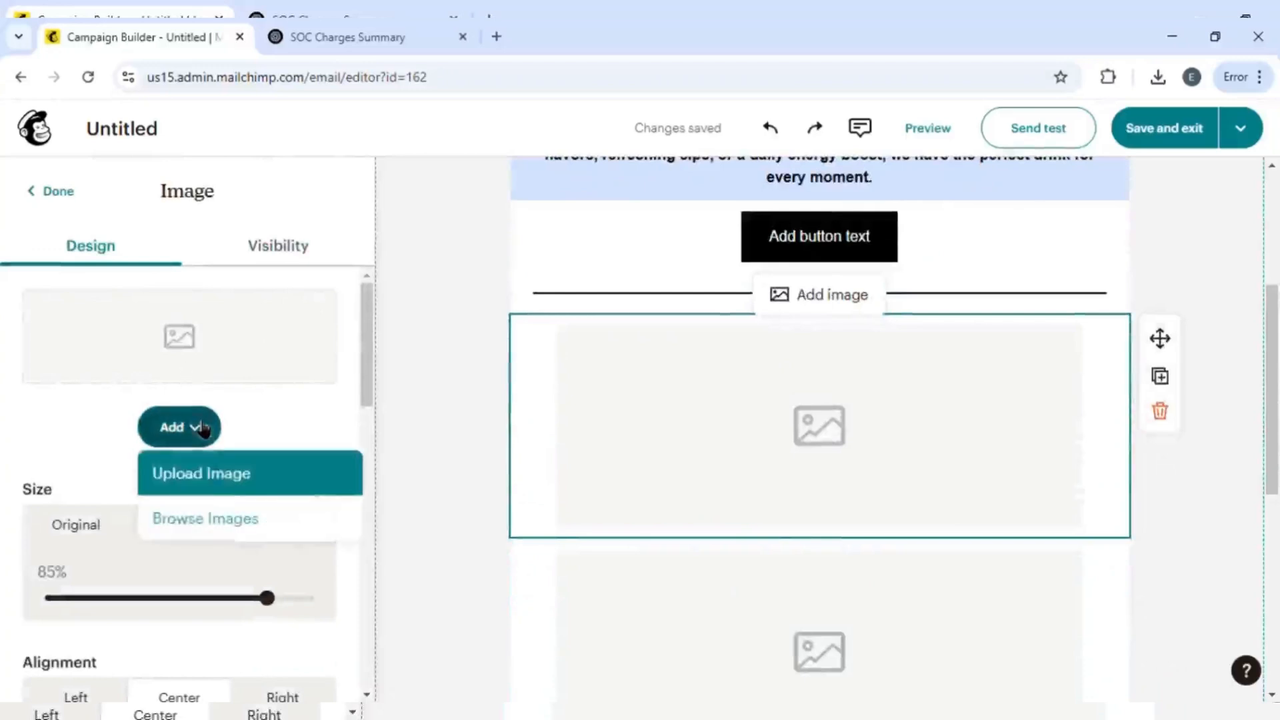
left_click(224, 490)
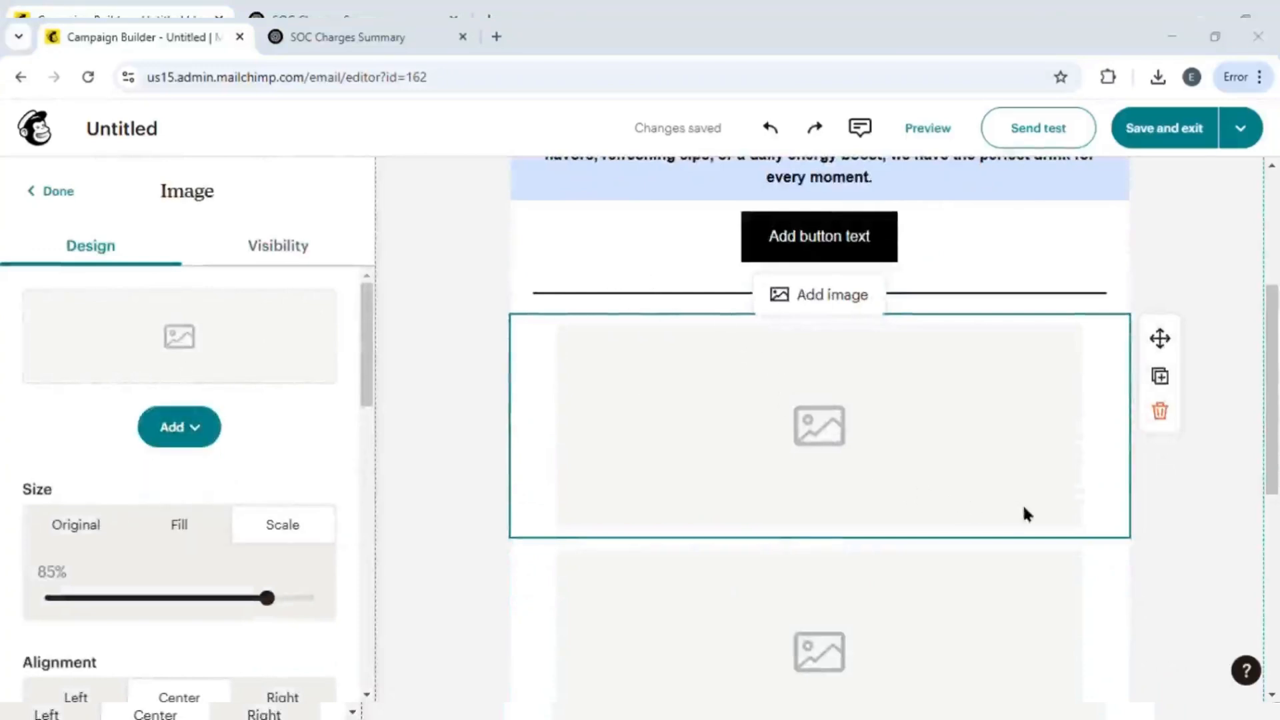
left_click(214, 421)
left_click(225, 527)
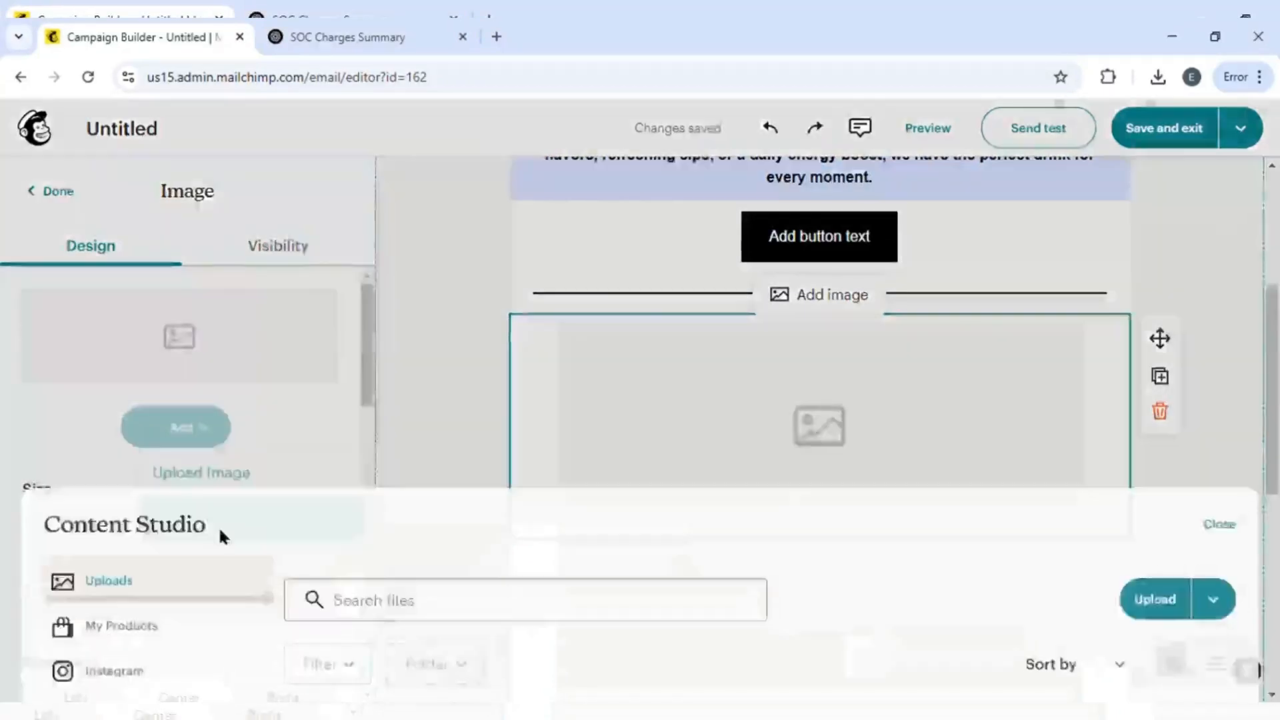
left_click(770, 446)
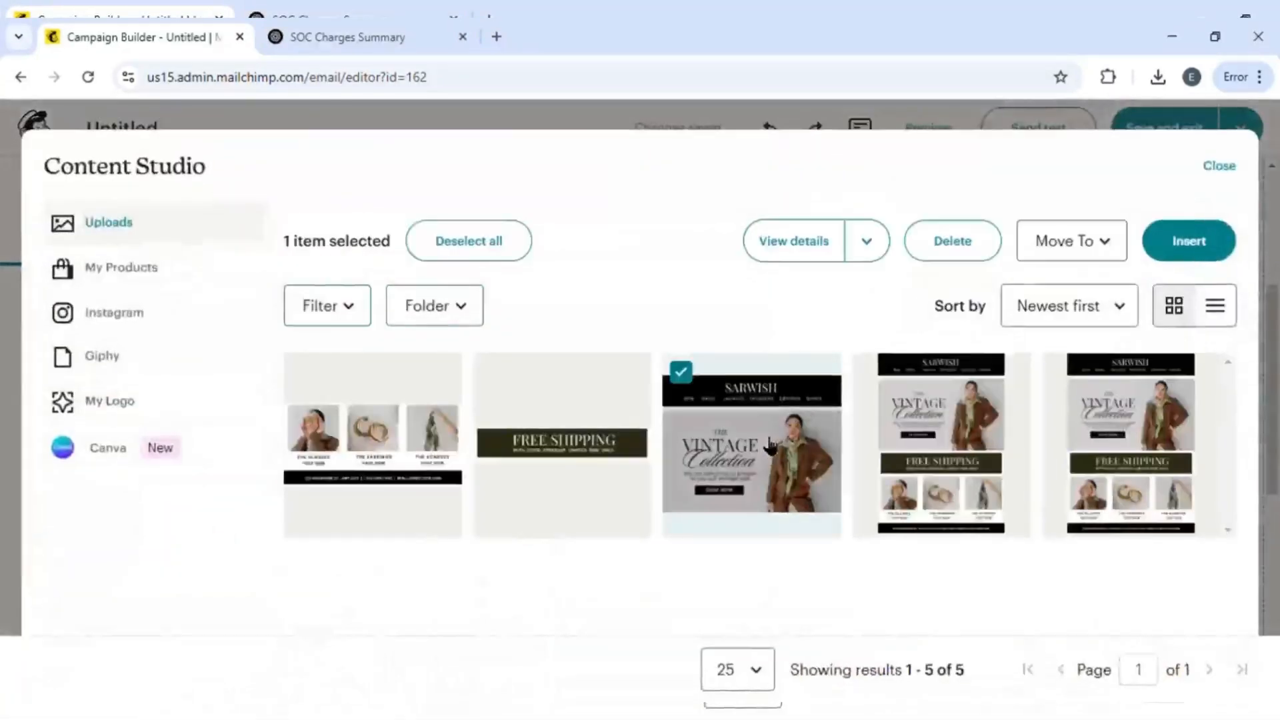
left_click(1189, 241)
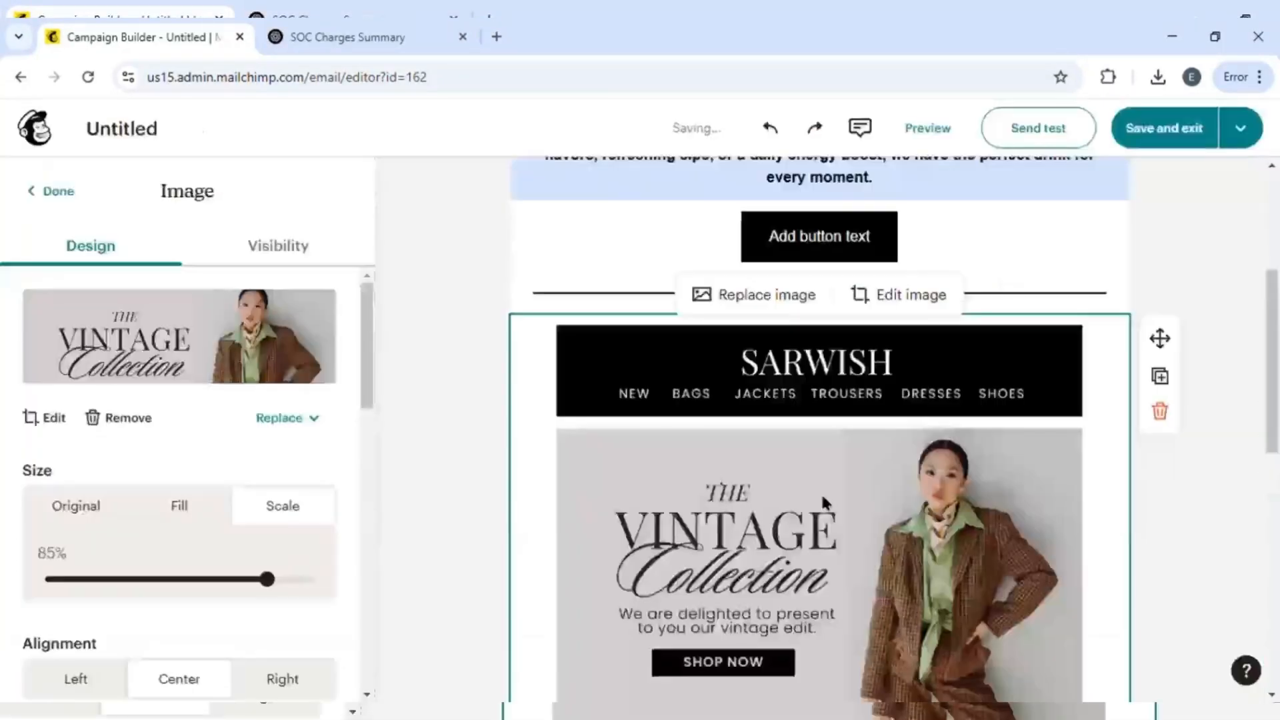
Review the email around the inserted banner, try to save and exit, and dismiss the error report
scroll(1133, 553, "down", 3)
scroll(1136, 553, "up", 3)
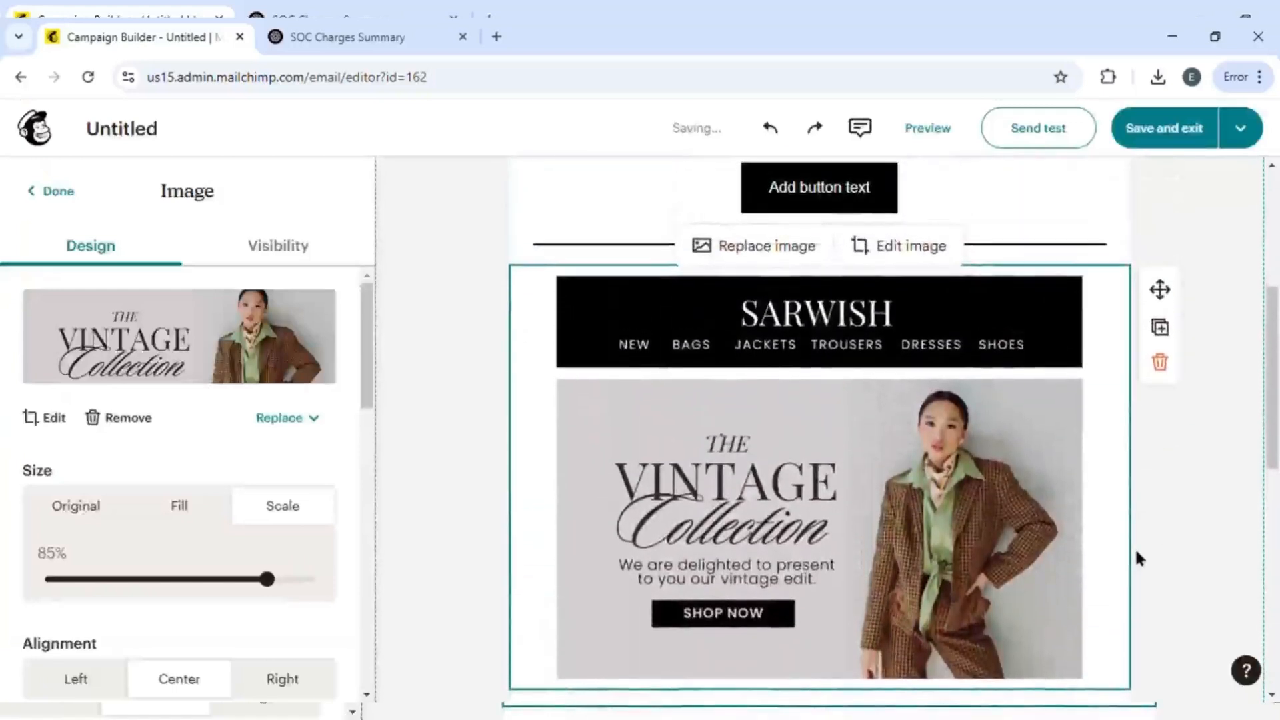
scroll(1136, 553, "up", 3)
scroll(1137, 552, "down", 2)
scroll(1135, 546, "up", 2)
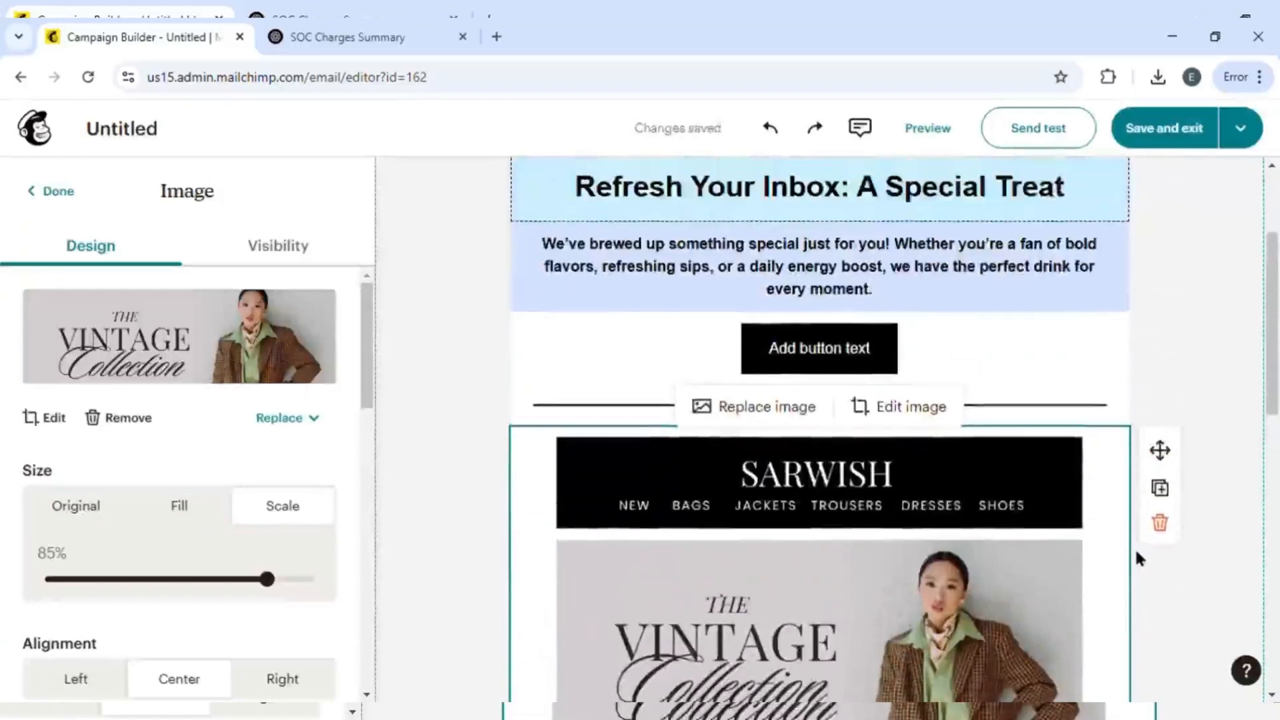
scroll(1134, 546, "down", 1)
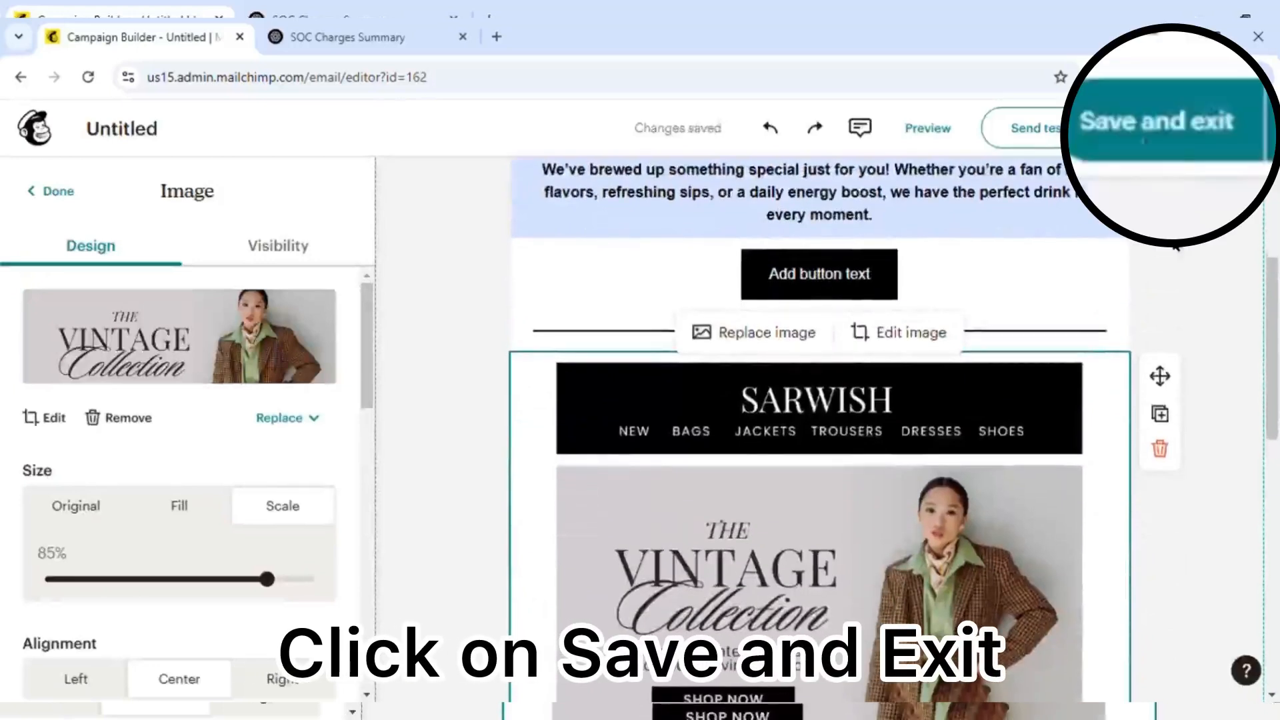
left_click(1164, 130)
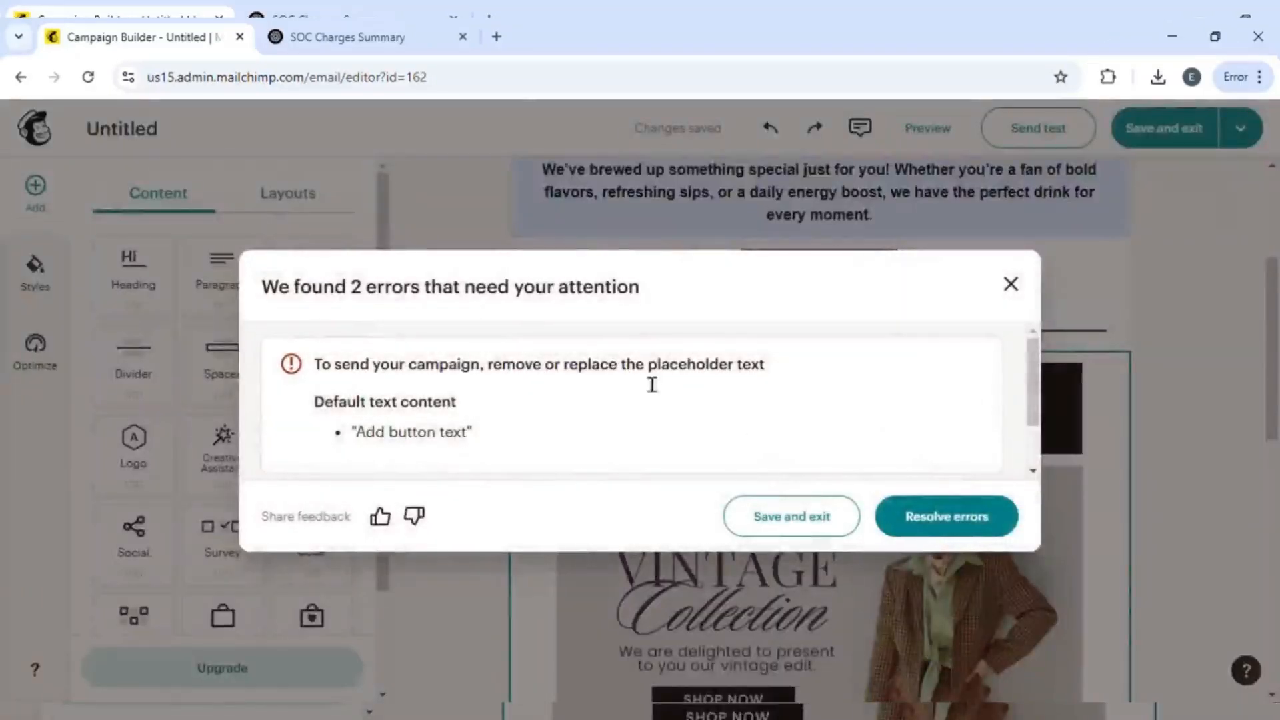
left_click(1012, 284)
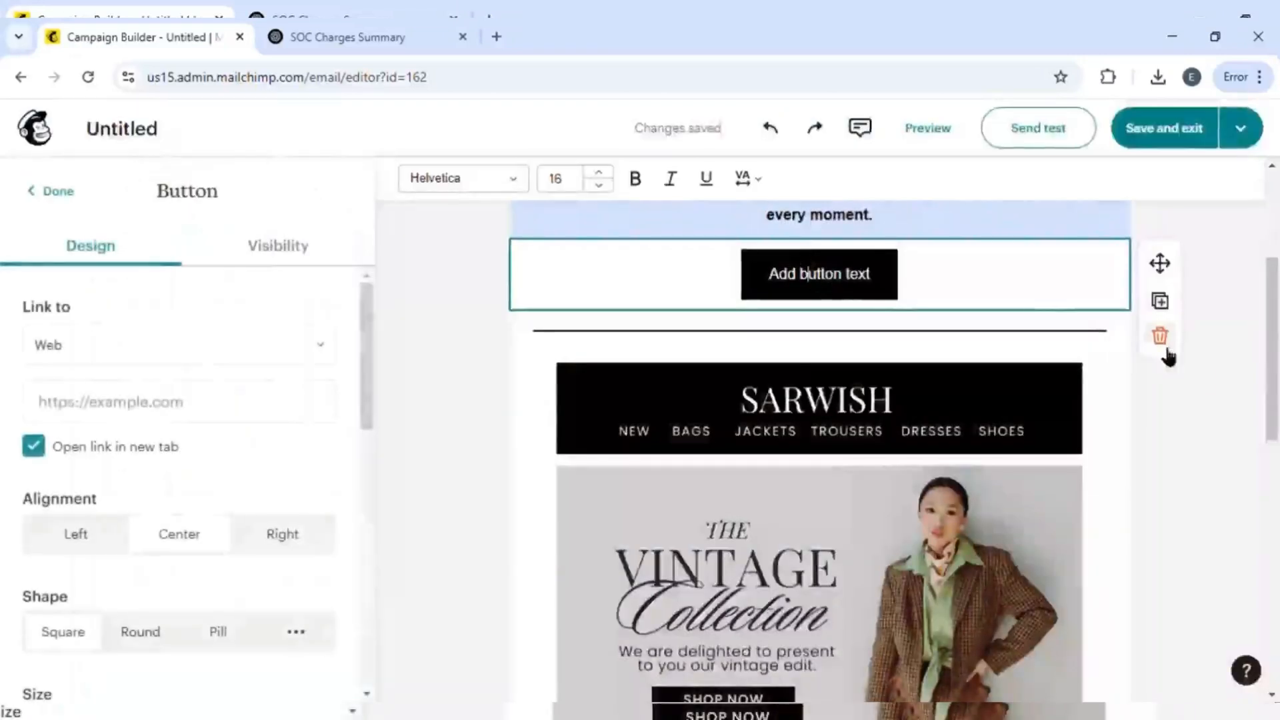
Delete the button block with placeholder text, and save and exit the email design
left_click(1160, 336)
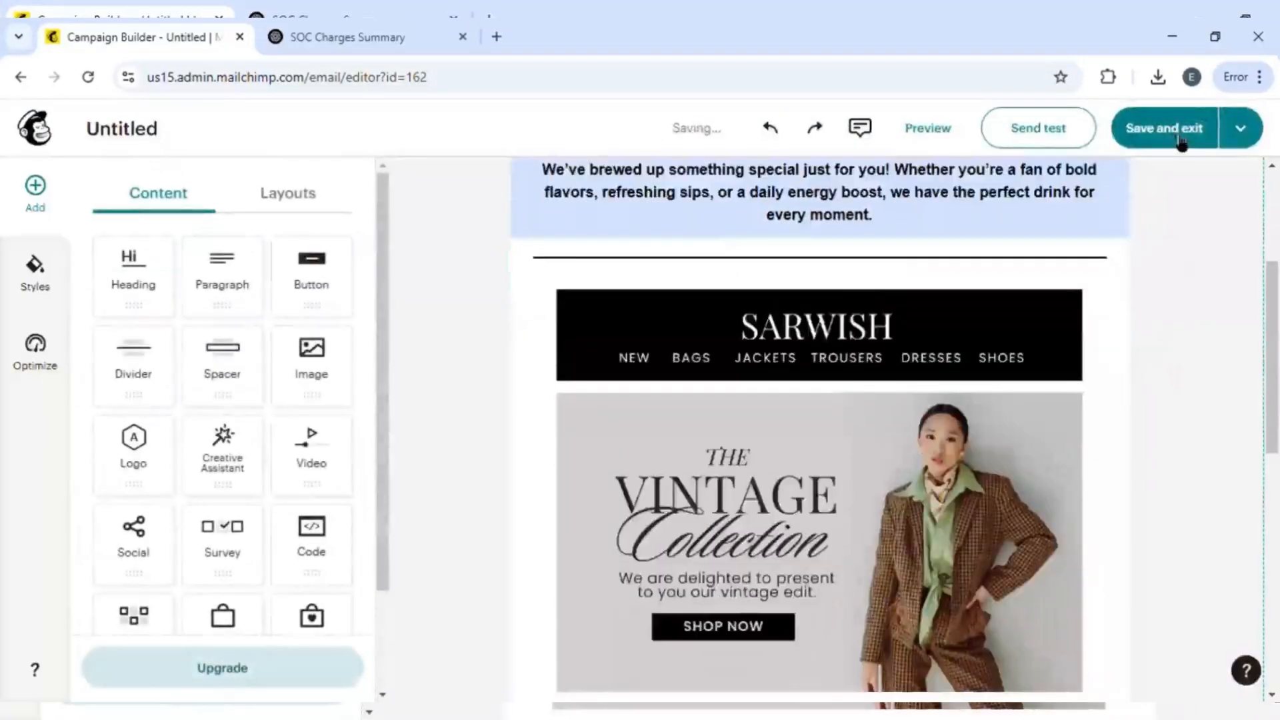
left_click(1160, 144)
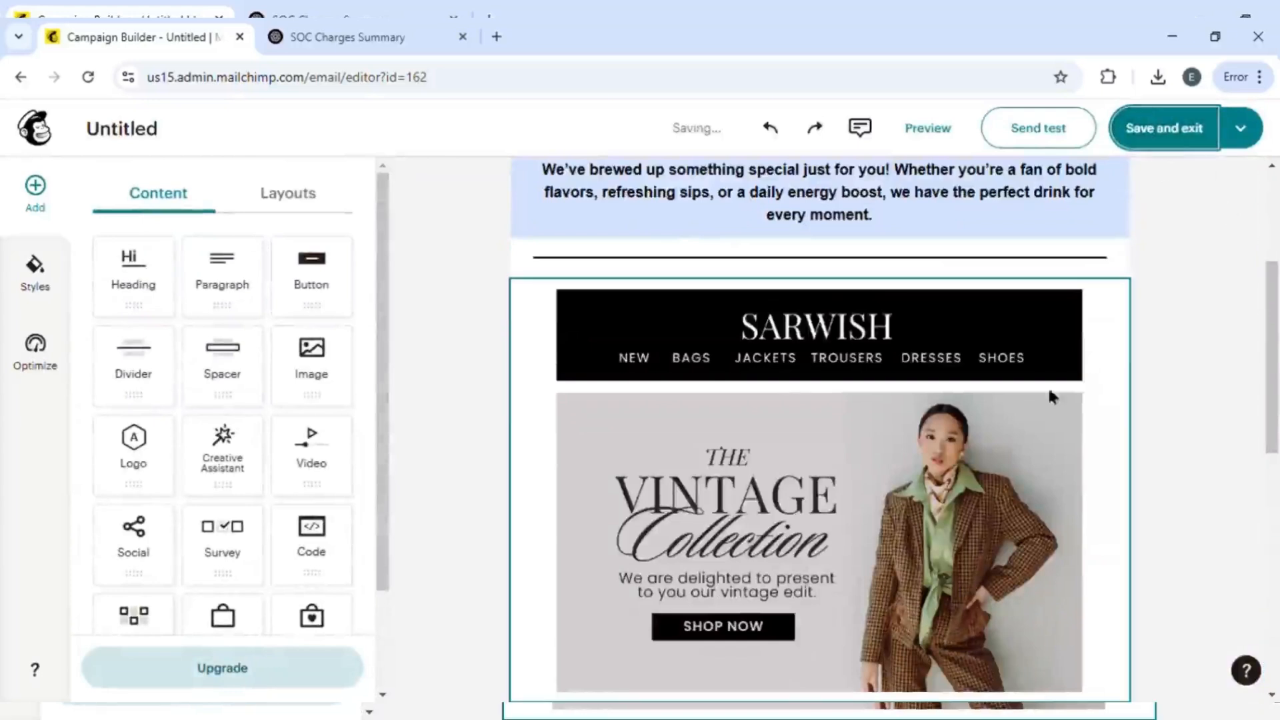
left_click(1164, 128)
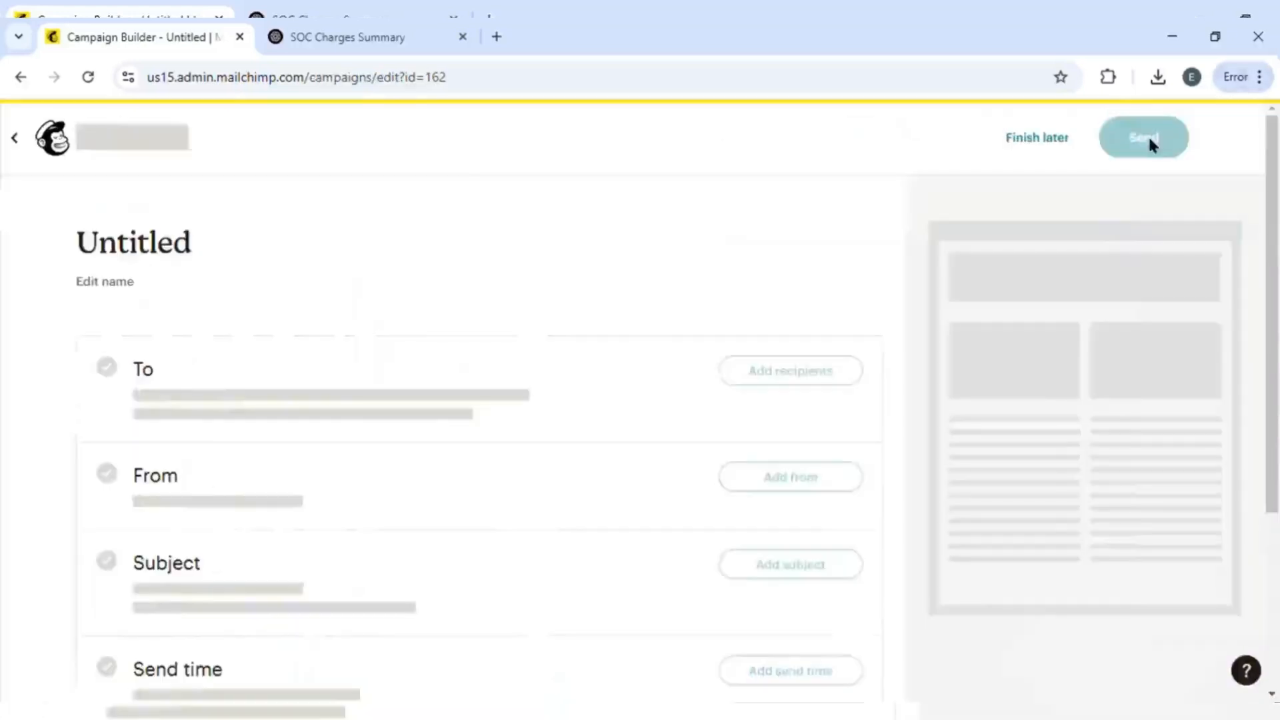
Look over the email's sending details and rename the untitled email as "Clothing Brand"
scroll(793, 483, "down", 4)
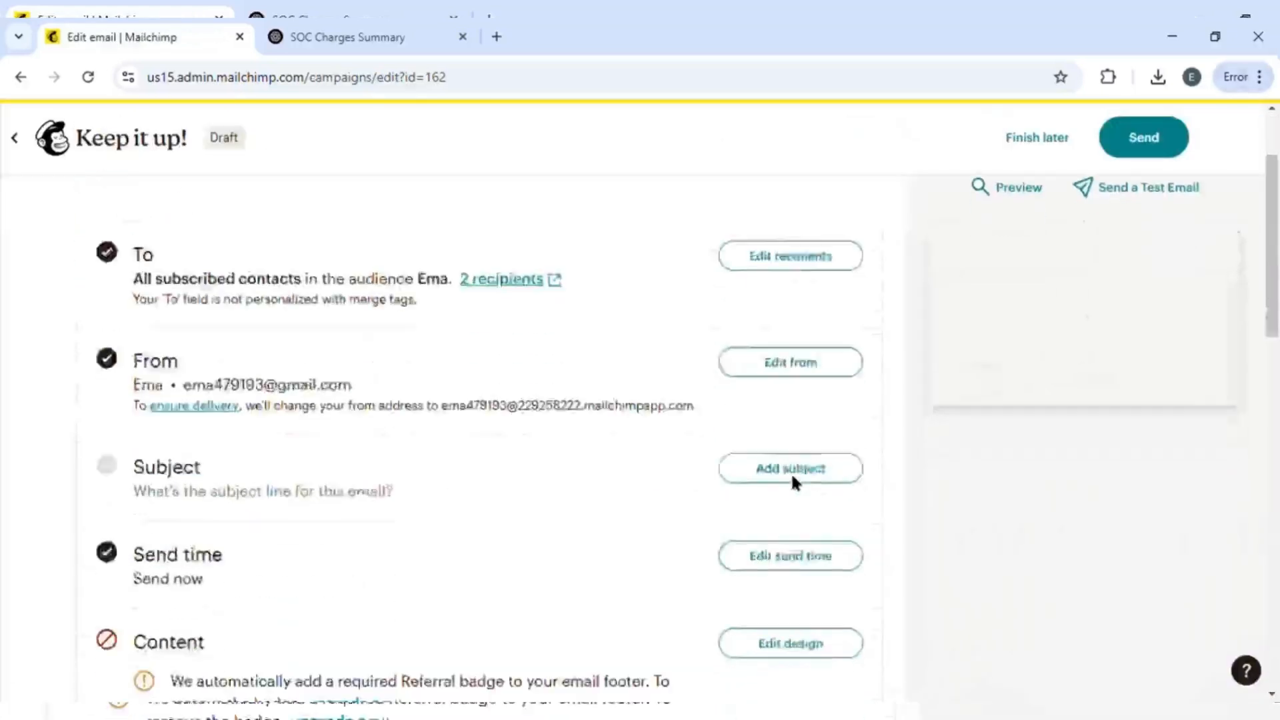
scroll(792, 478, "down", 2)
scroll(792, 478, "up", 6)
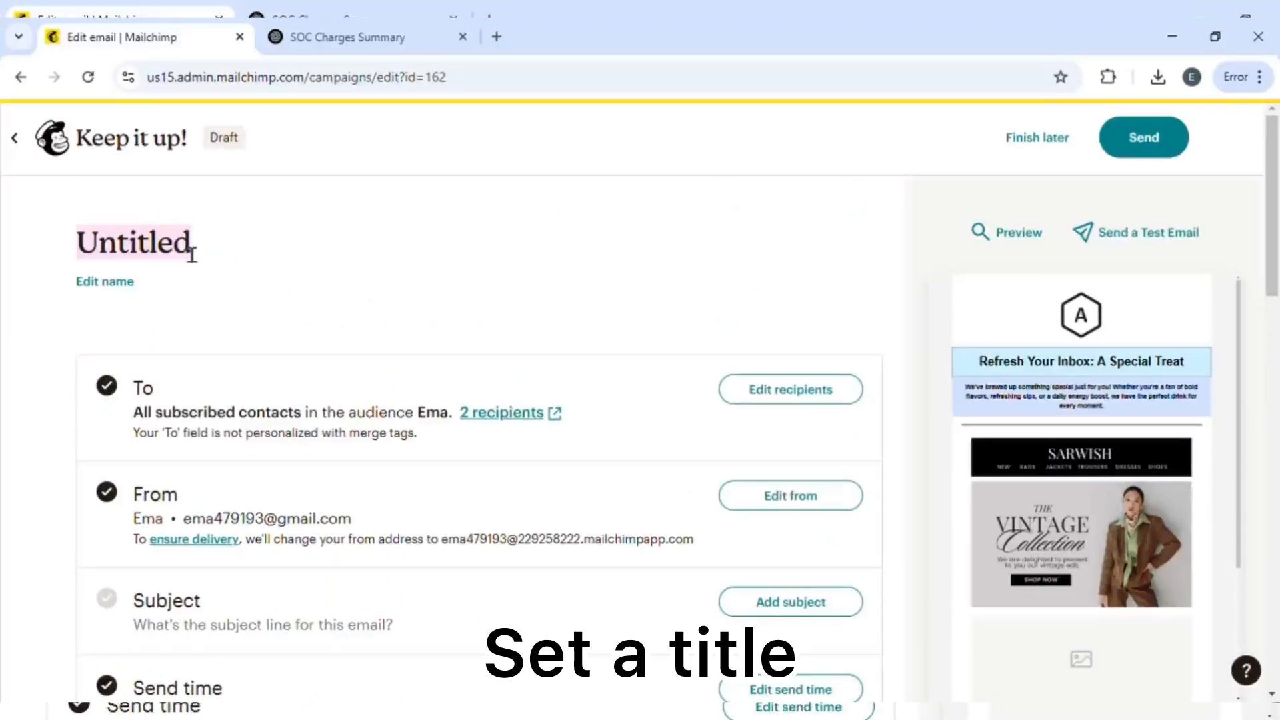
left_click(94, 283)
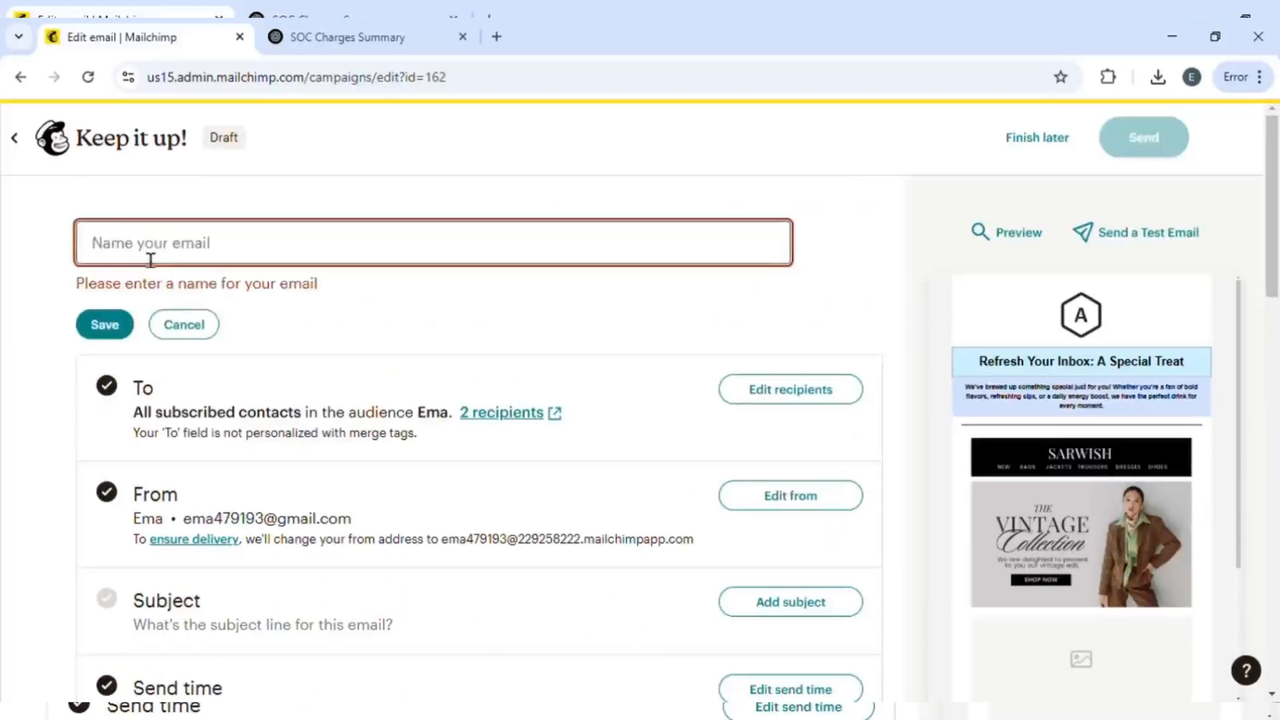
type("Cloth")
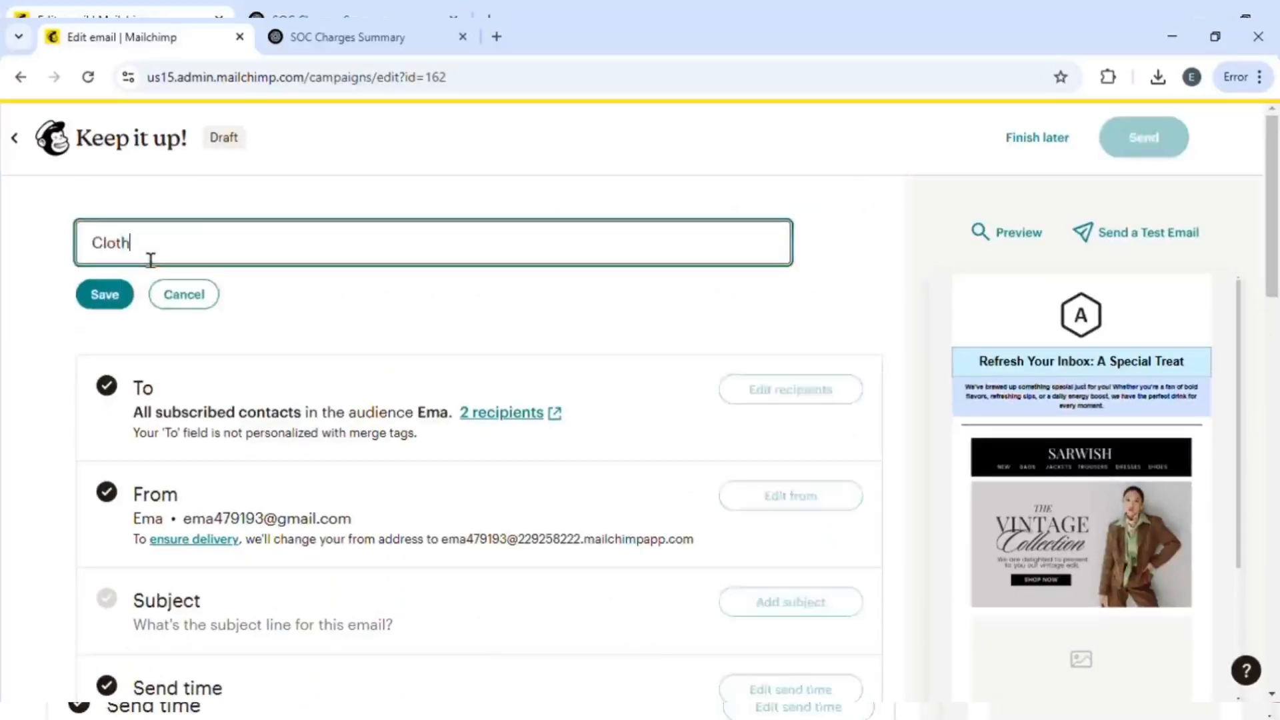
type("ing Brand")
left_click(108, 295)
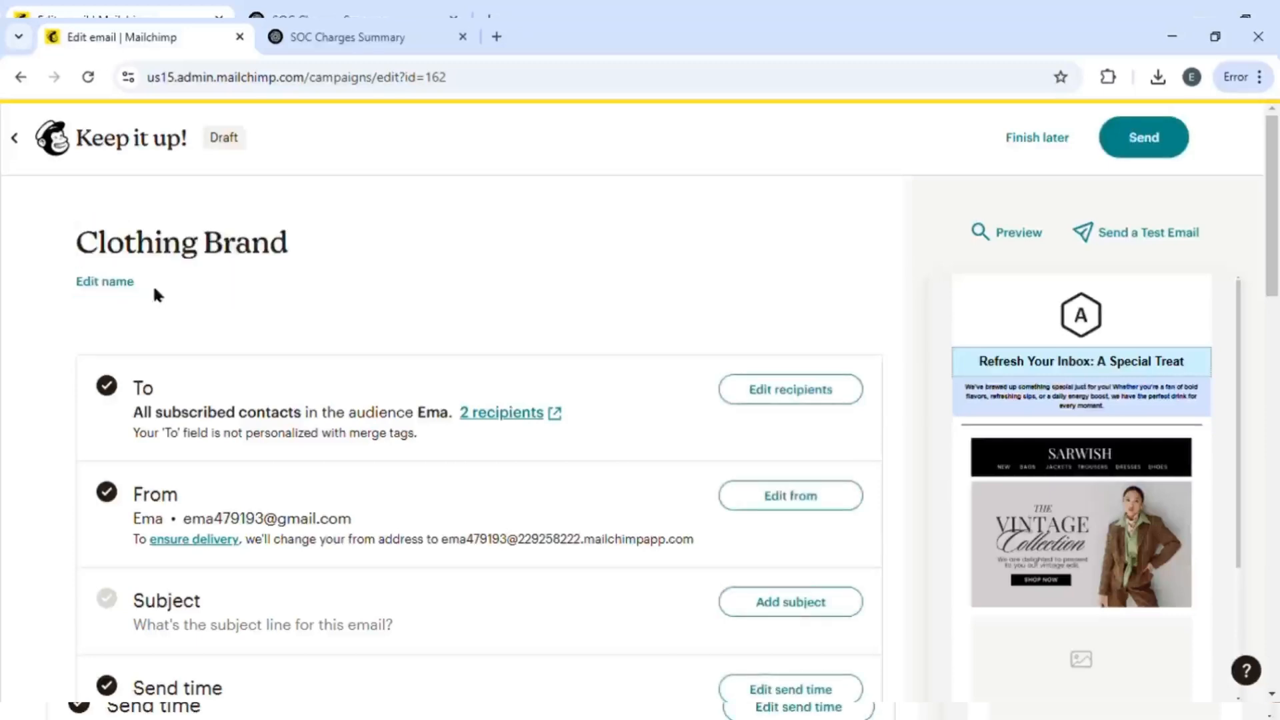
Add a subject line to the email reading "Clothing Brand"
left_click(780, 602)
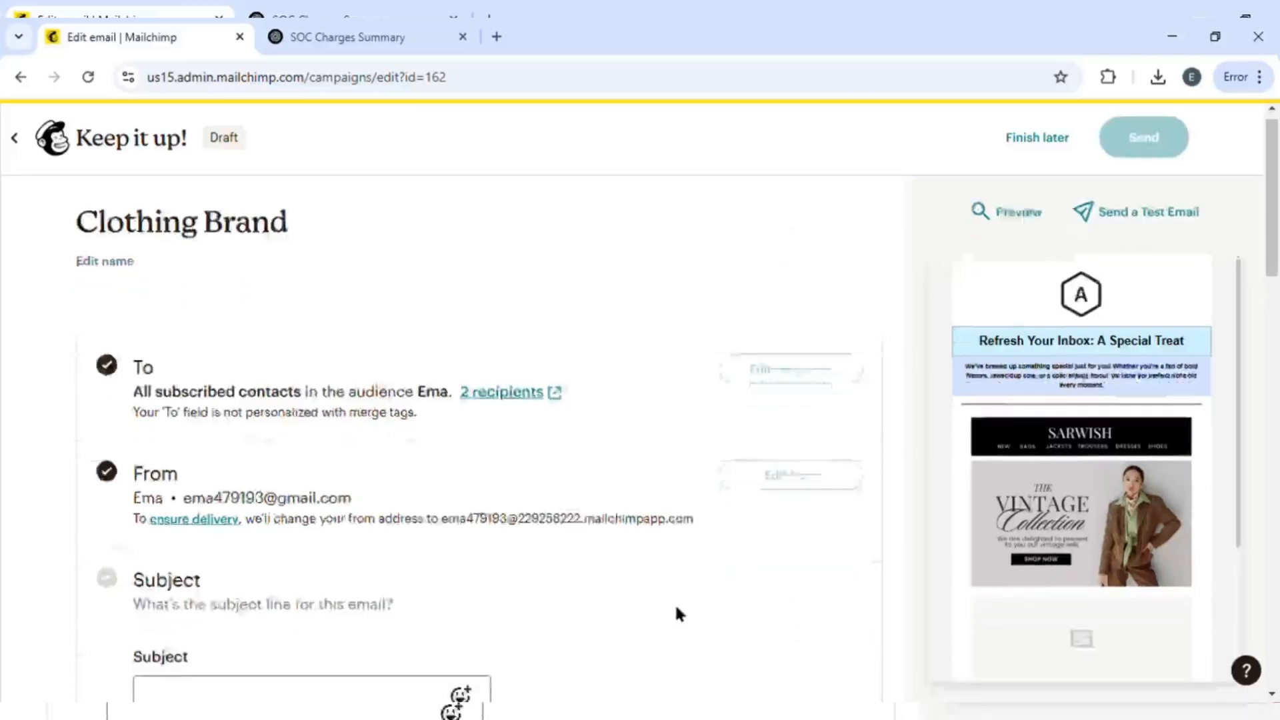
left_click(413, 512)
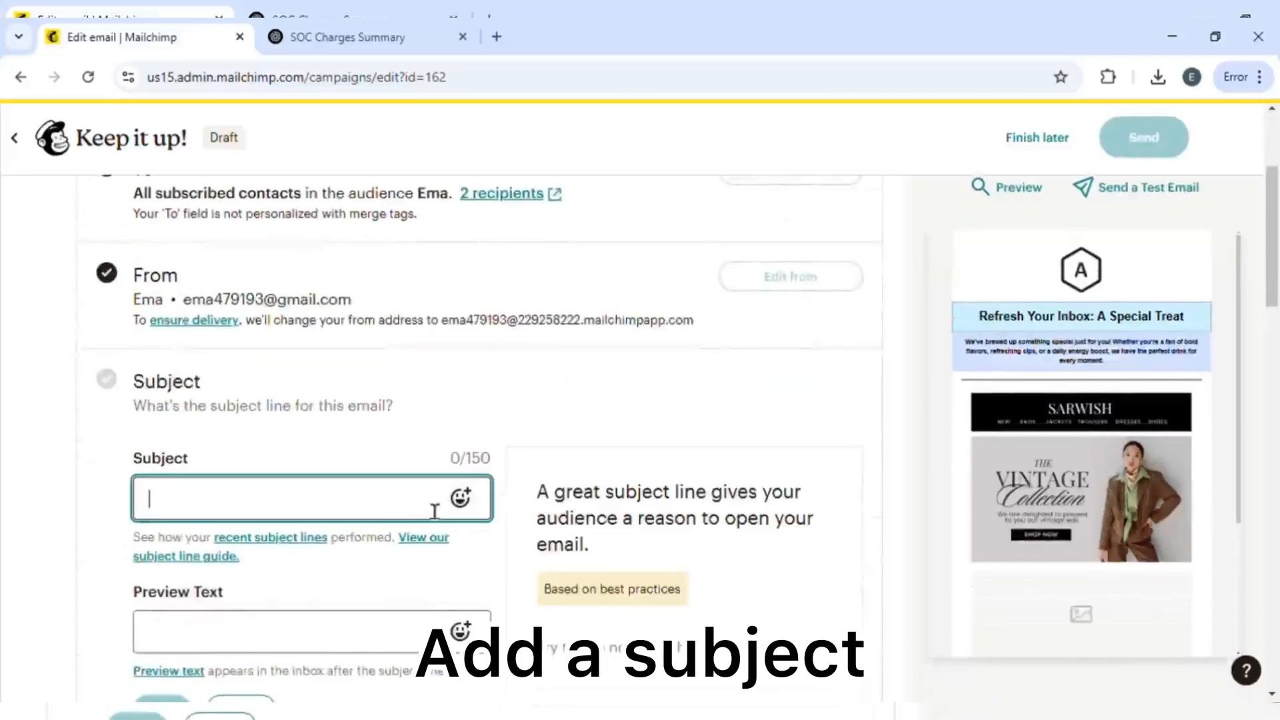
left_click(310, 535)
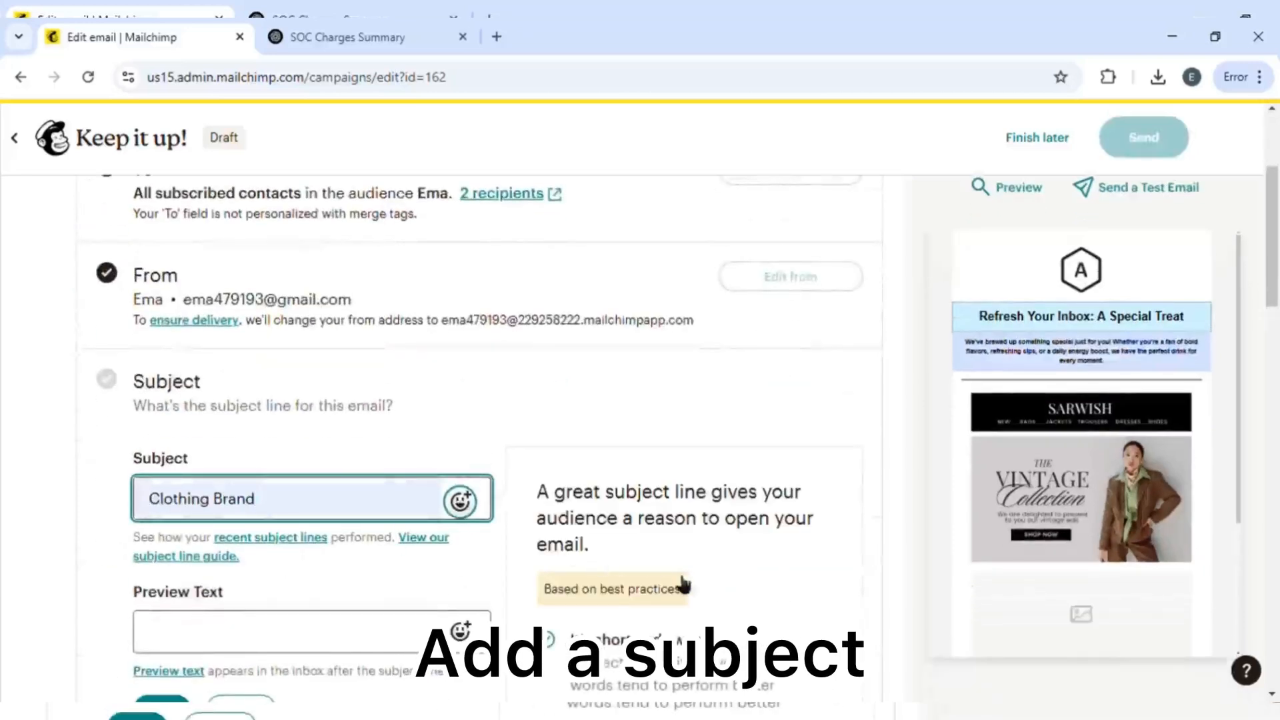
Search the emojis for "shopping" and "shirt", add a shirt emoji after the subject text, and activate the preview text field
left_click(463, 500)
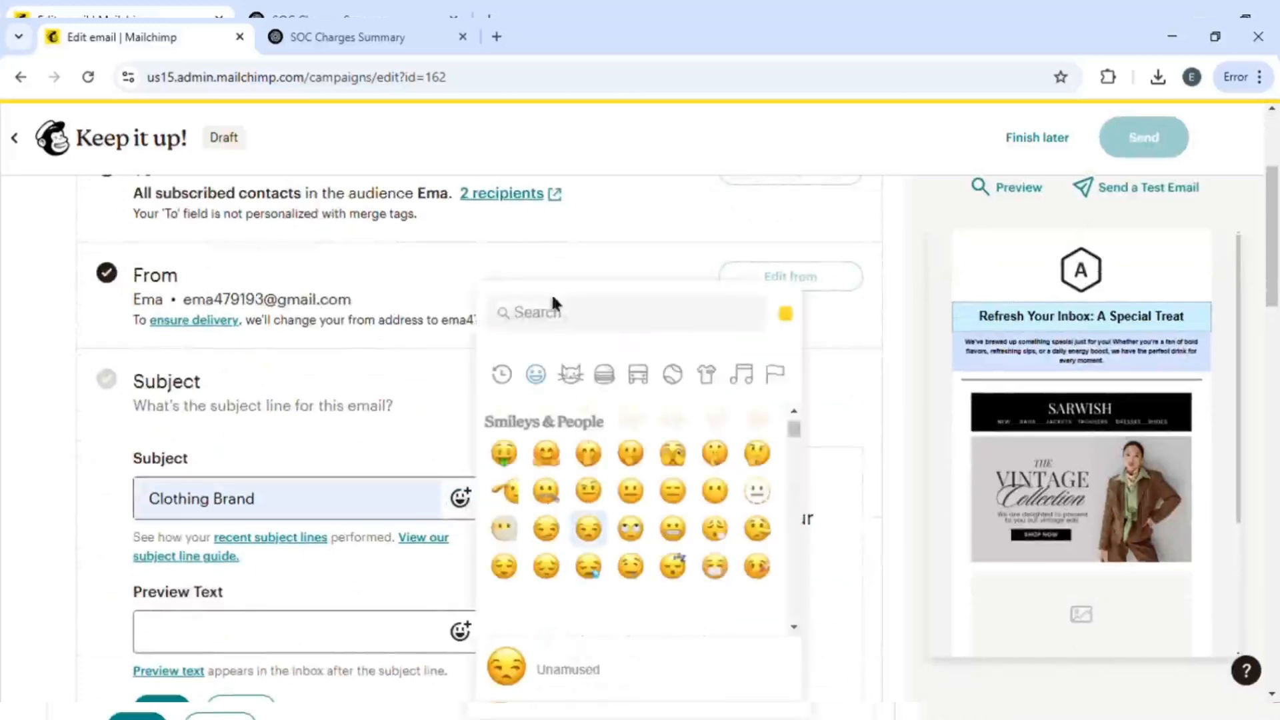
left_click(568, 320)
type("shopping")
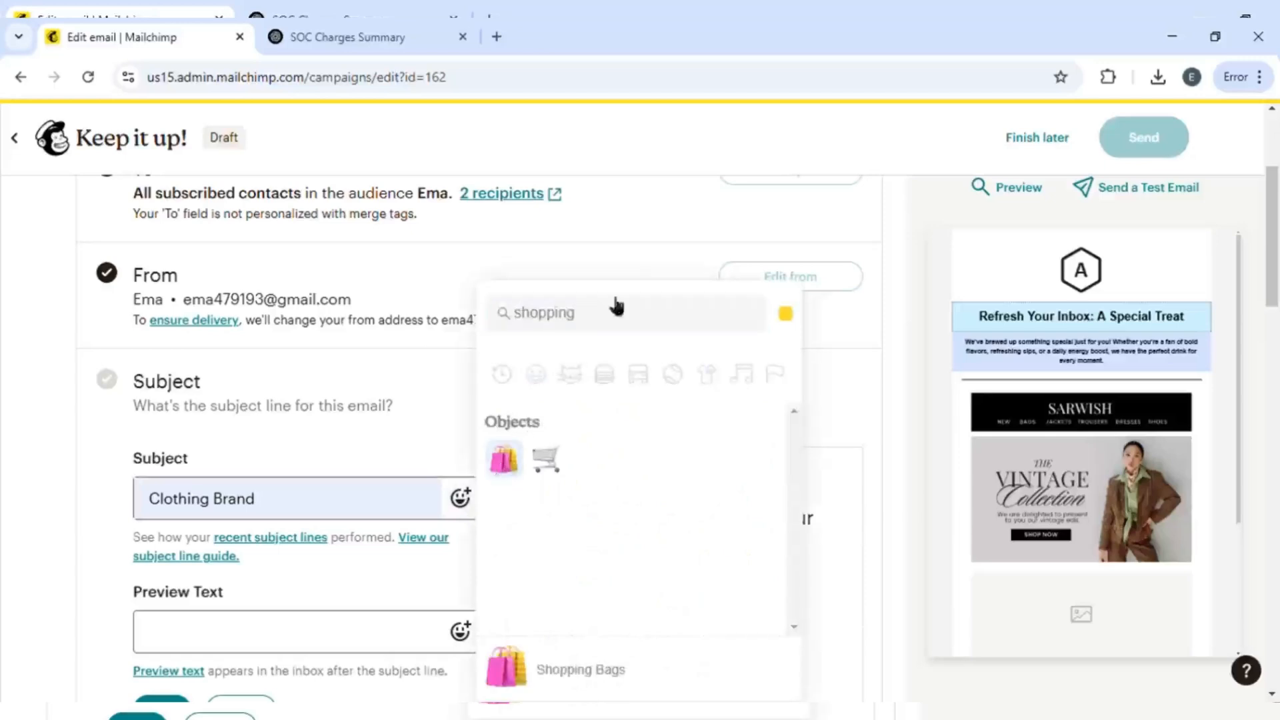
type("shirt")
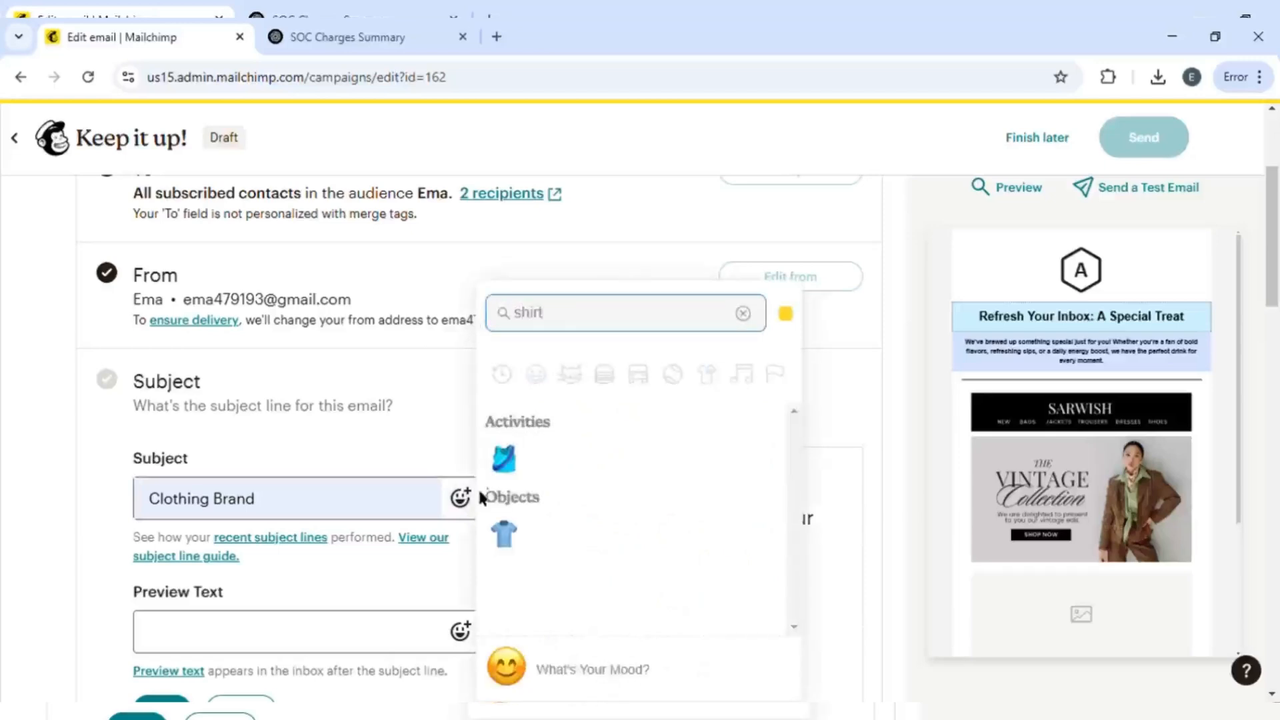
left_click(504, 534)
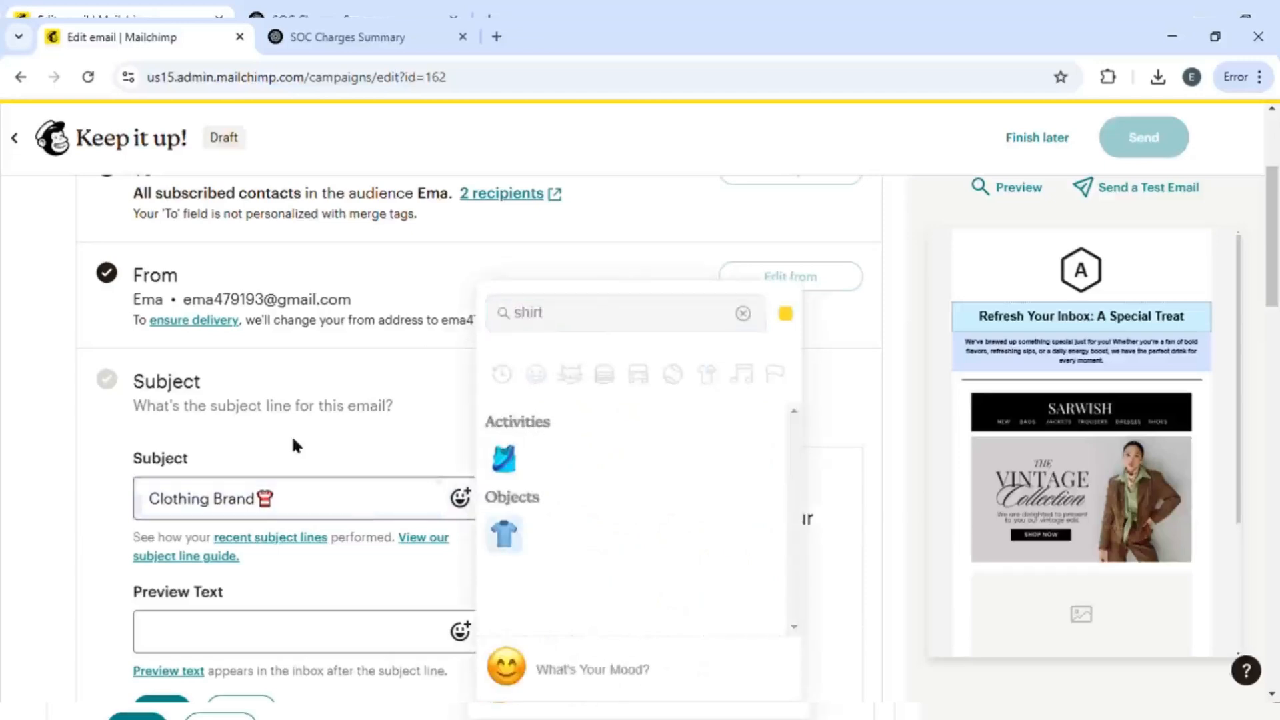
left_click(233, 645)
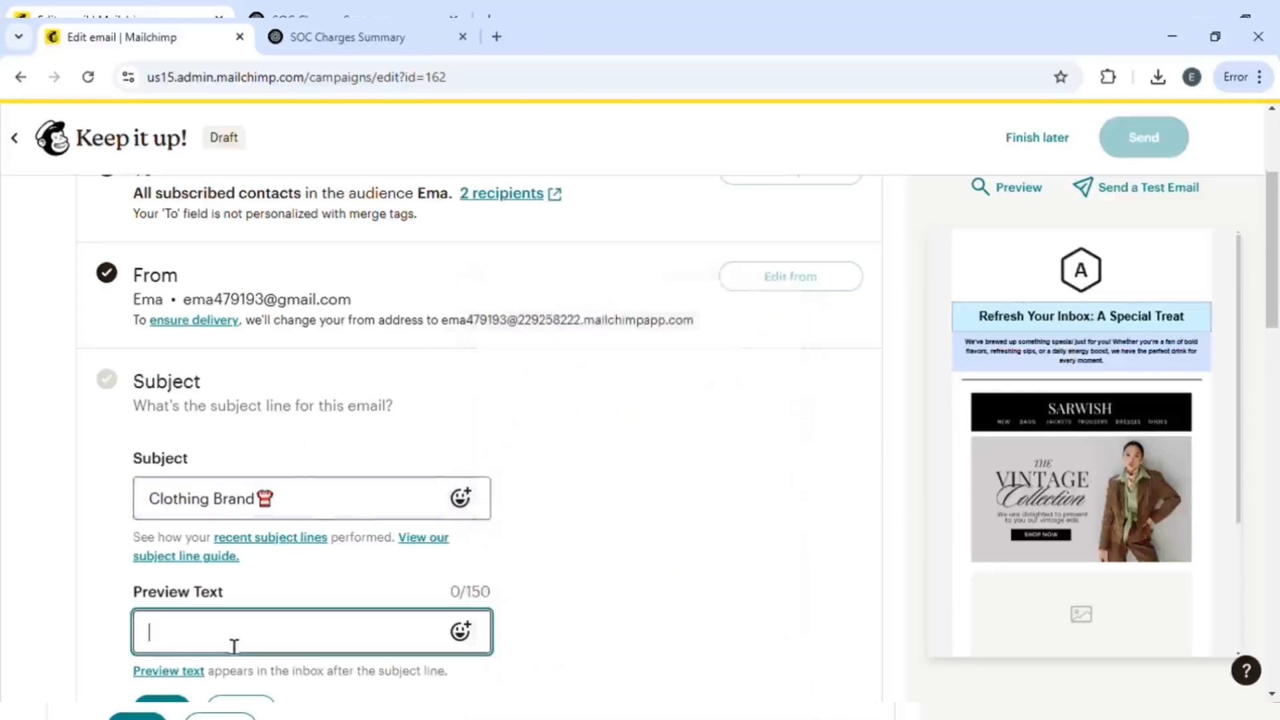